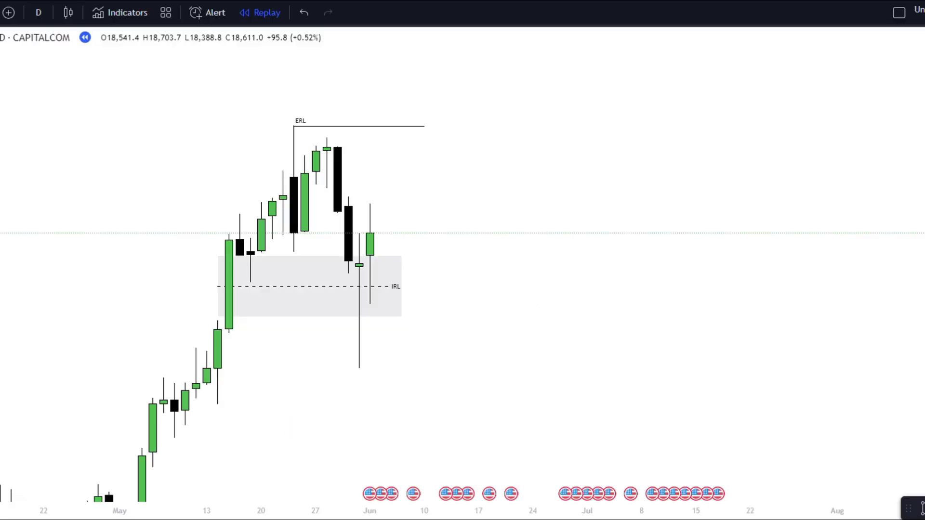
- Examine the daily candles between the ERL high and the grey IRL zone around 3 June
left_click_drag(584, 205, 717, 135)
scroll(465, 212, "up", 2)
left_click_drag(566, 180, 569, 229)
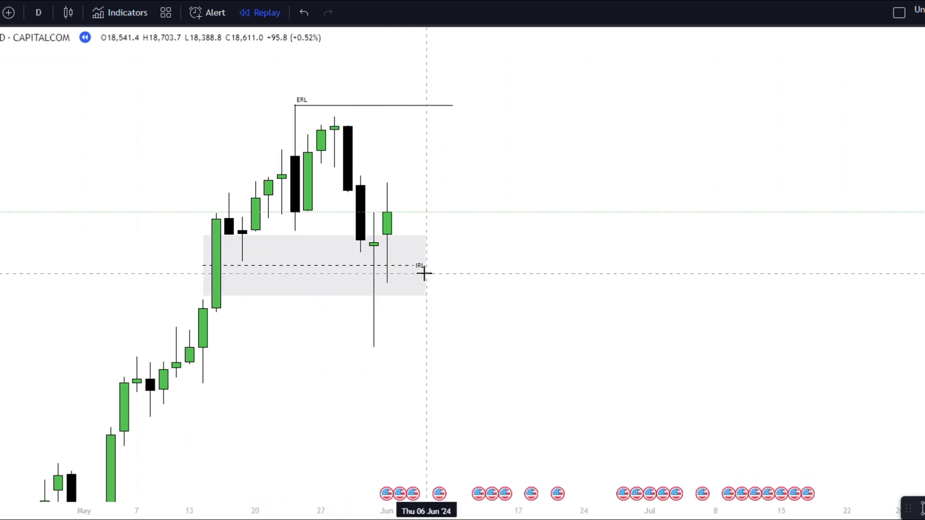
left_click_drag(442, 267, 444, 267)
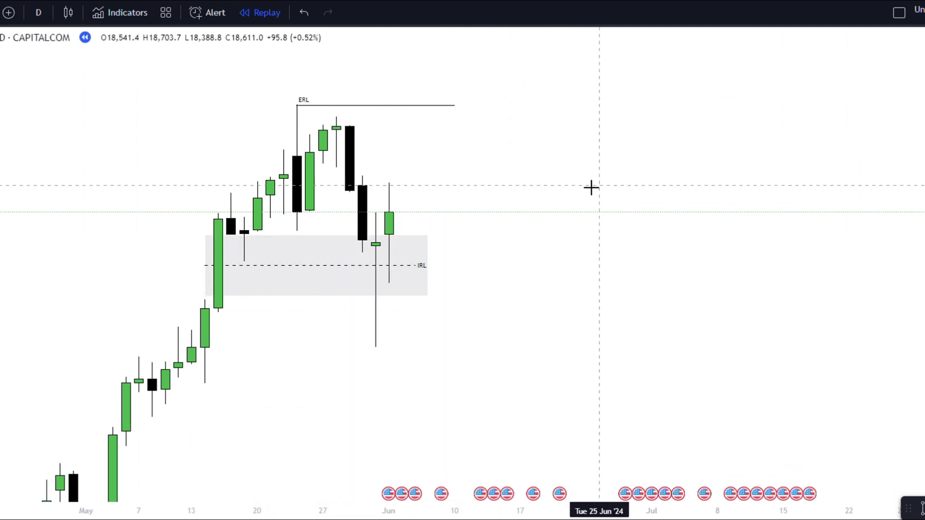
left_click_drag(527, 213, 609, 204)
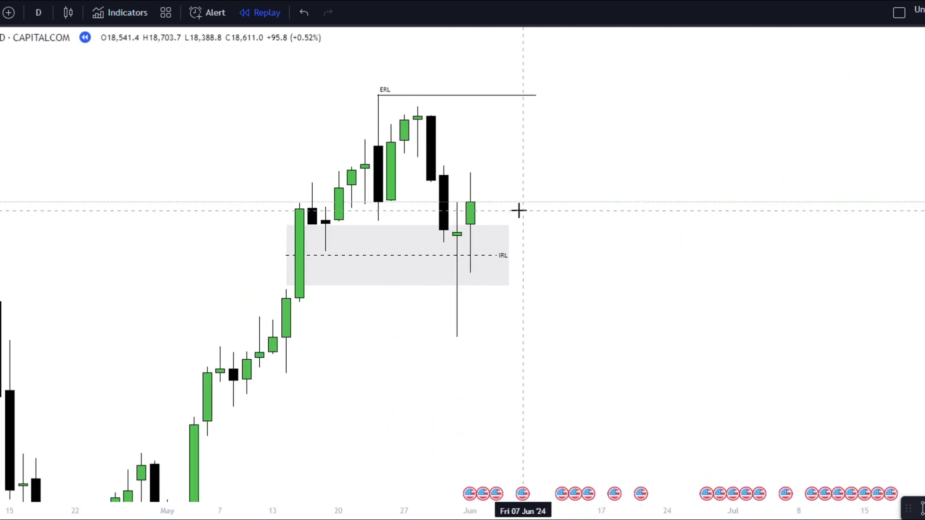
left_click_drag(667, 203, 667, 209)
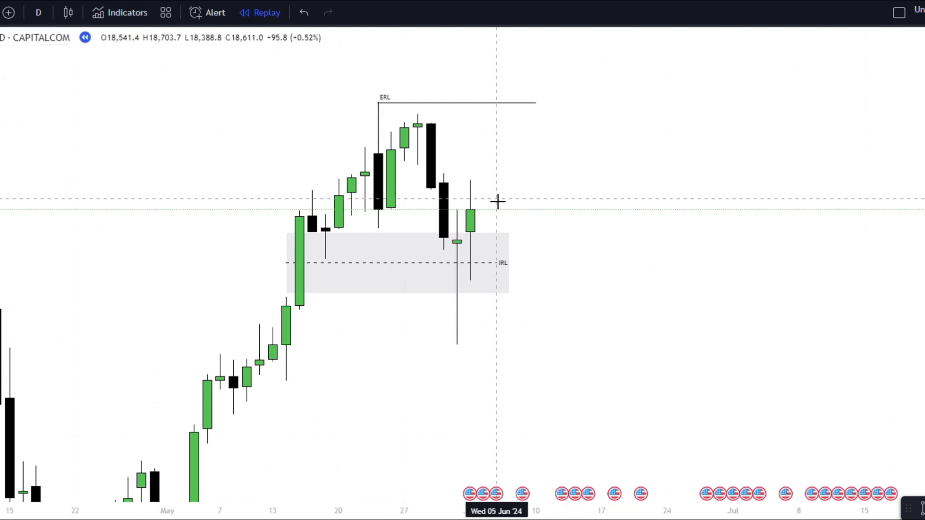
left_click(470, 268)
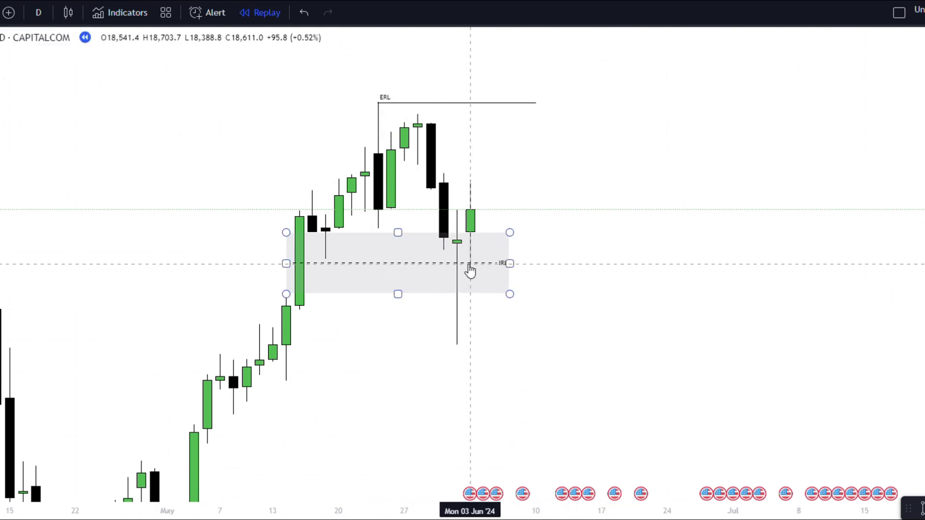
left_click(96, 61)
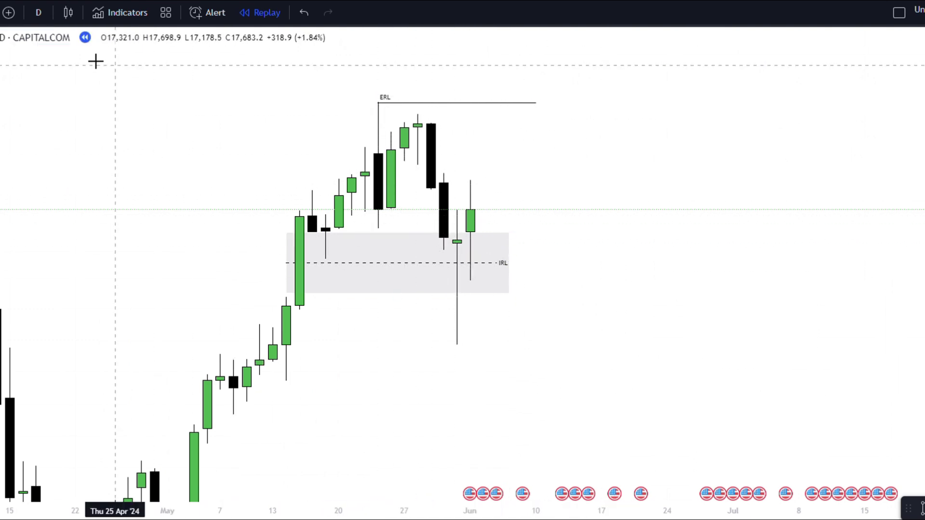
- Switch the chart to the 1-hour interval and focus on the candles from 30 May to 3 June
left_click(38, 12)
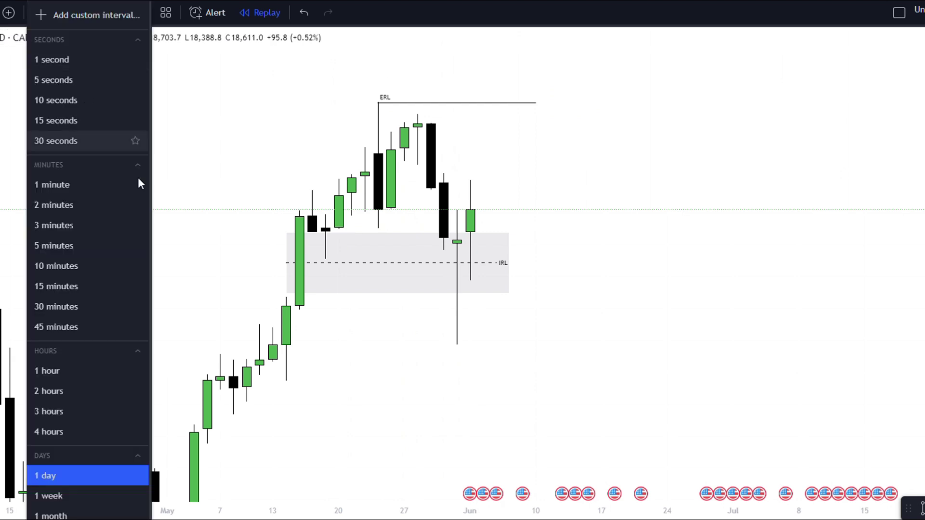
left_click(59, 369)
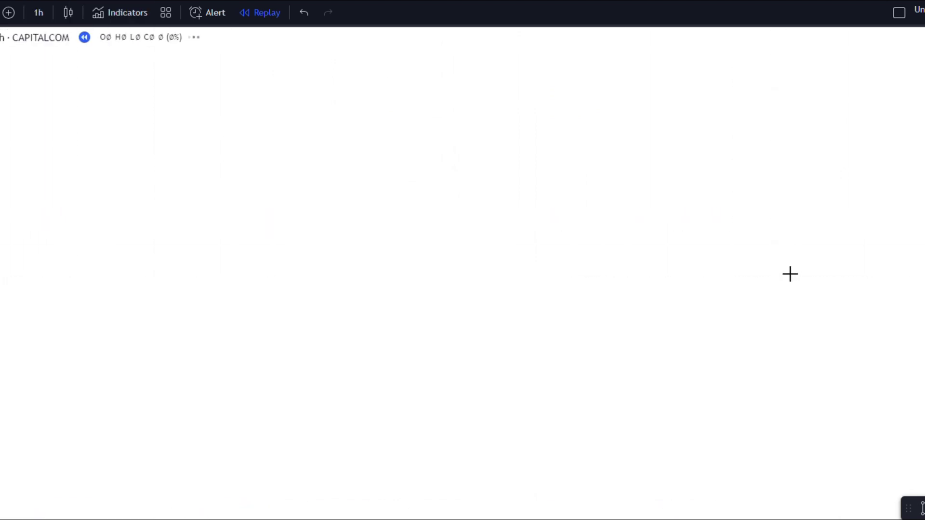
scroll(689, 340, "down", 5)
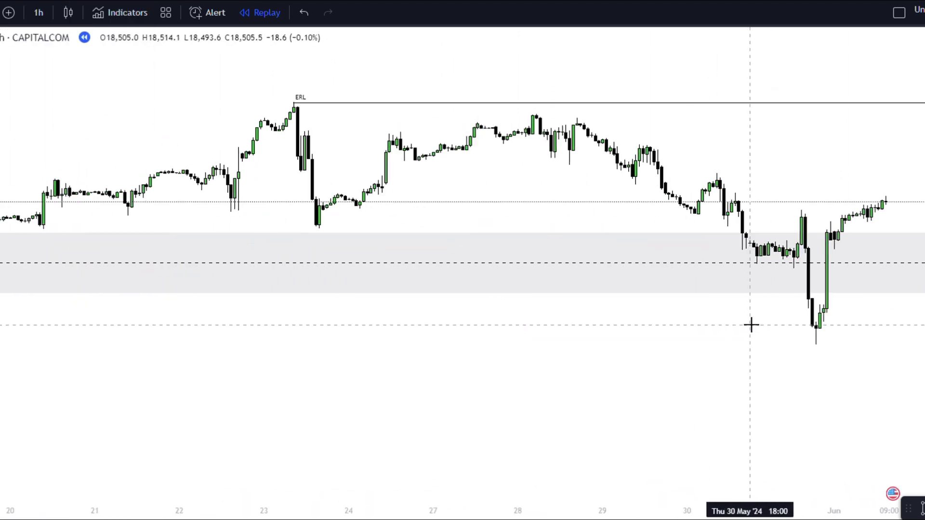
left_click_drag(765, 197, 678, 276)
left_click_drag(761, 212, 735, 268)
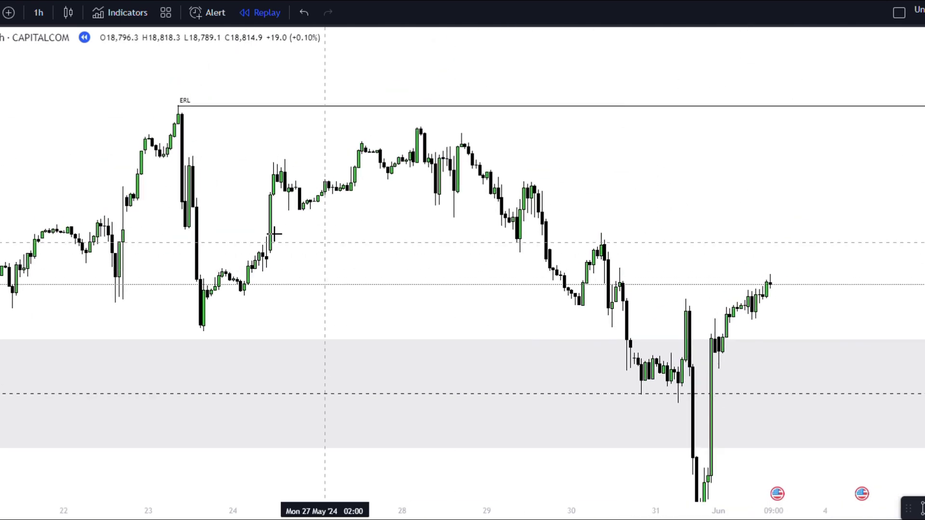
scroll(738, 143, "up", 3)
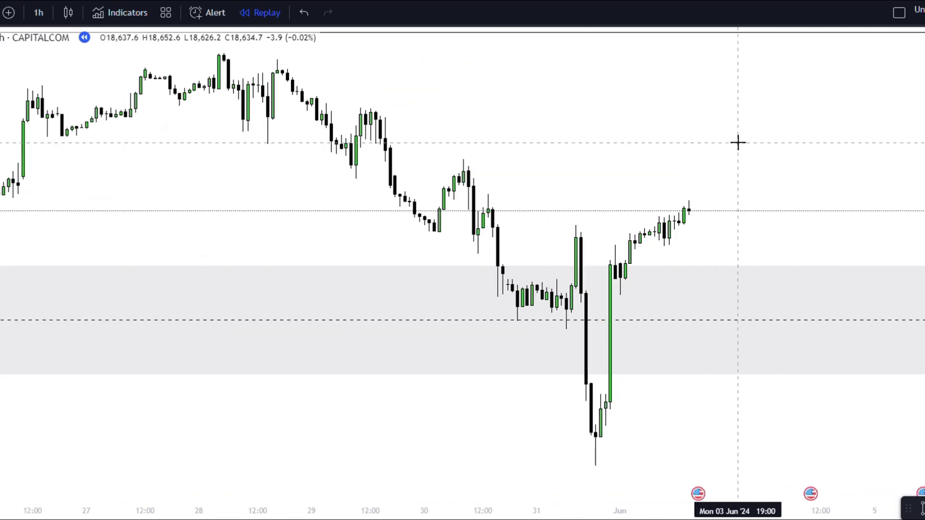
scroll(738, 143, "up", 5)
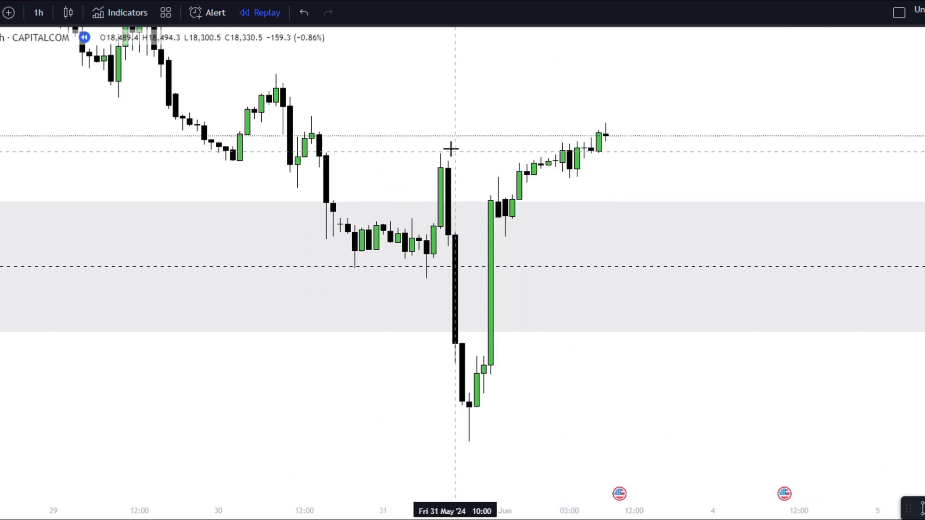
- Draw a horizontal trend line from the 30 May 13:00 swing high to about 4 June 04:00
left_click_drag(450, 149, 421, 211)
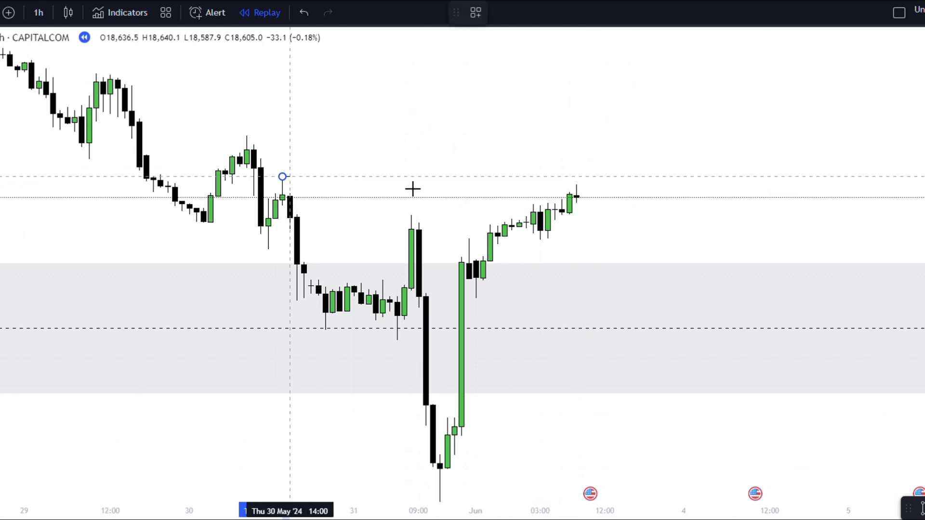
left_click(712, 229, "shift")
left_click(713, 231)
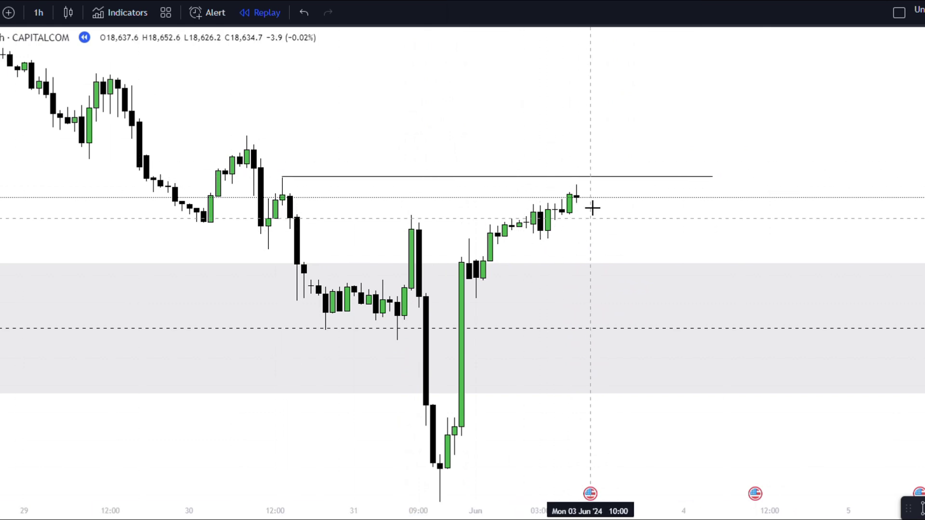
- Draw a range box with a 0.5 level spanning the 31 May swing low to the 3 June high
left_click_drag(679, 194, 685, 169)
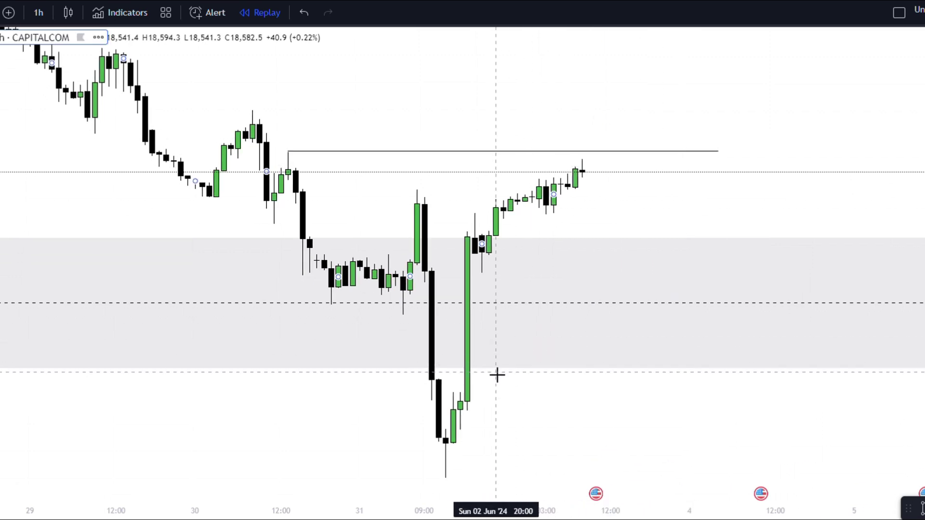
left_click_drag(593, 453, 570, 433)
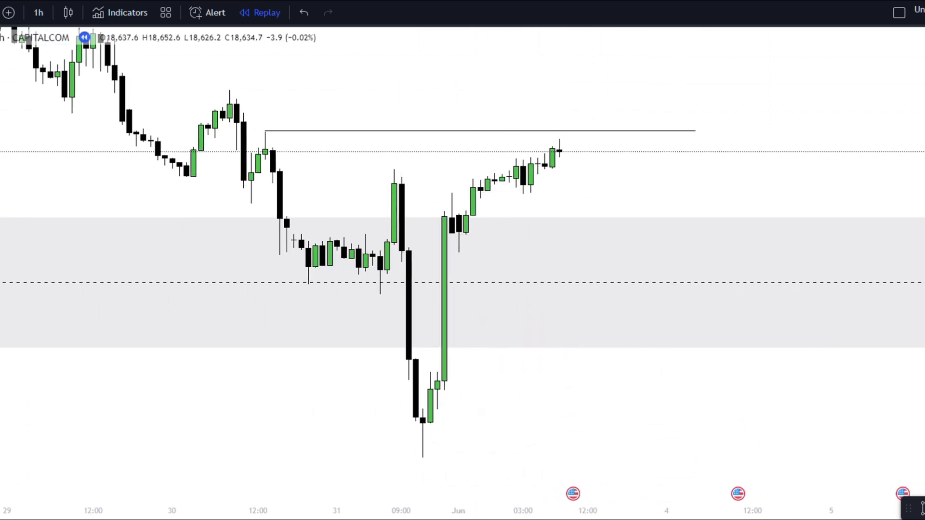
scroll(462, 269, "down", 1)
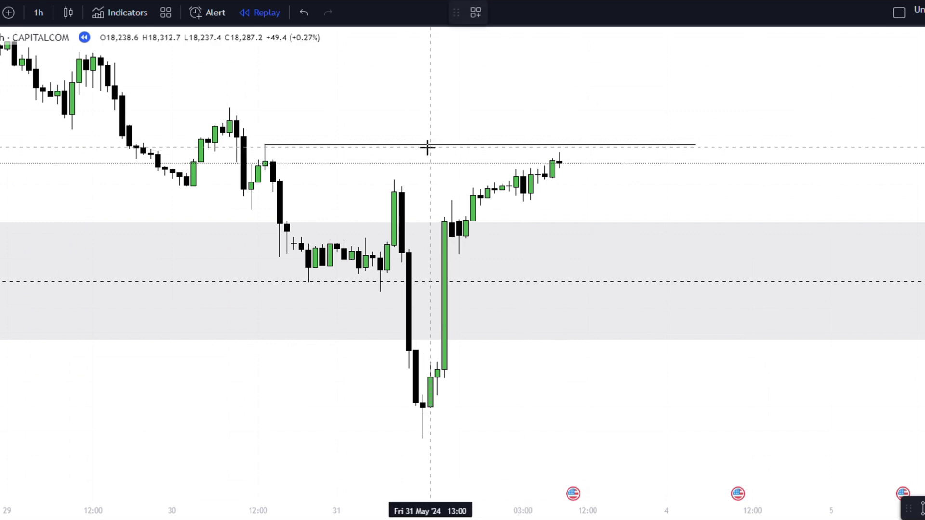
left_click(559, 436)
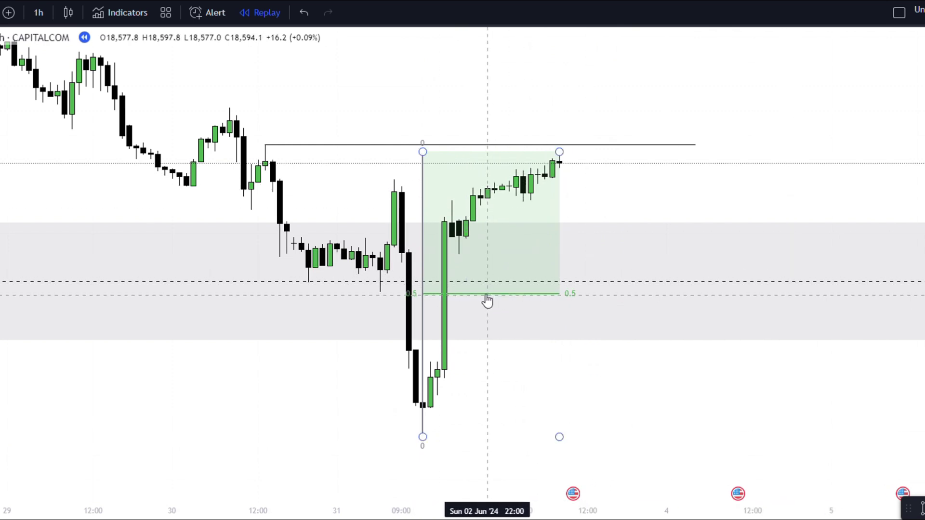
- Apply the BUYSIDE LIQUIDITY template to the 30 May 13:00 line and place a copy at the higher 30 May swing high
left_click(291, 146)
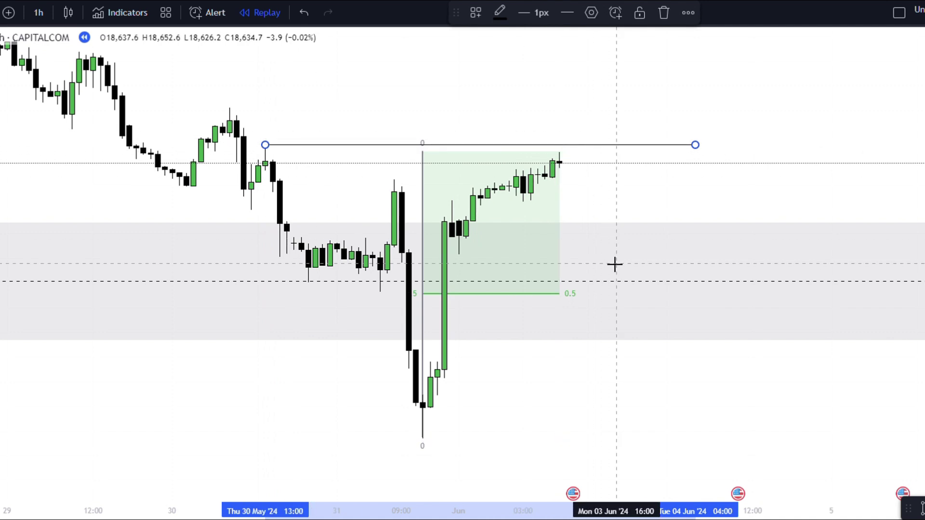
left_click(311, 208)
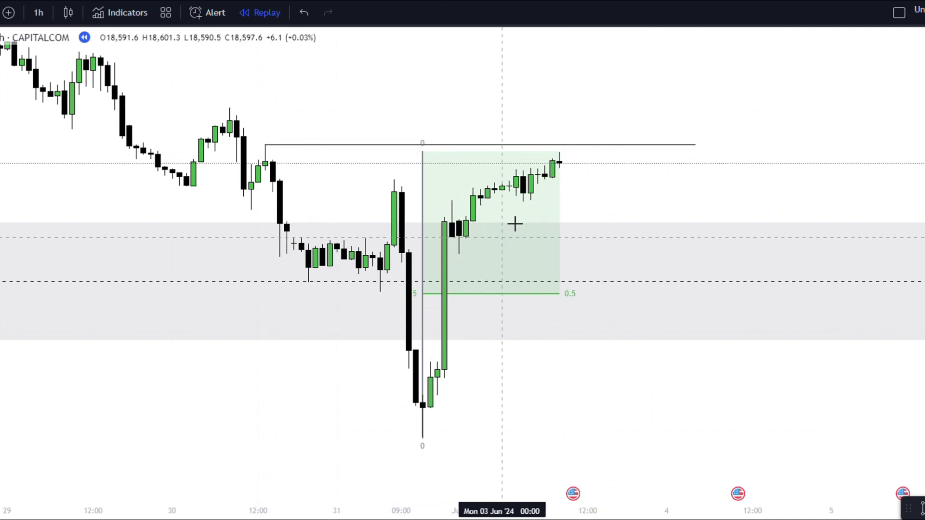
left_click(293, 145)
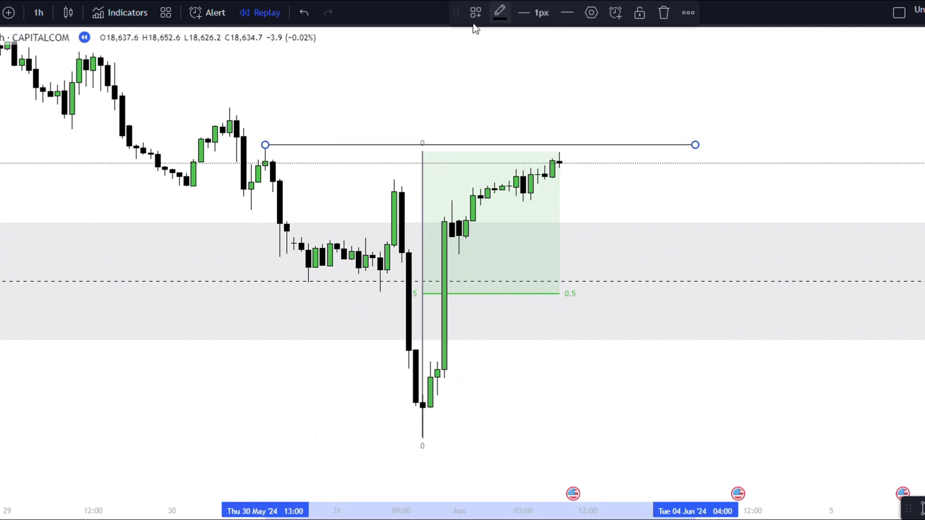
left_click(475, 15)
left_click(510, 85)
left_click(336, 167)
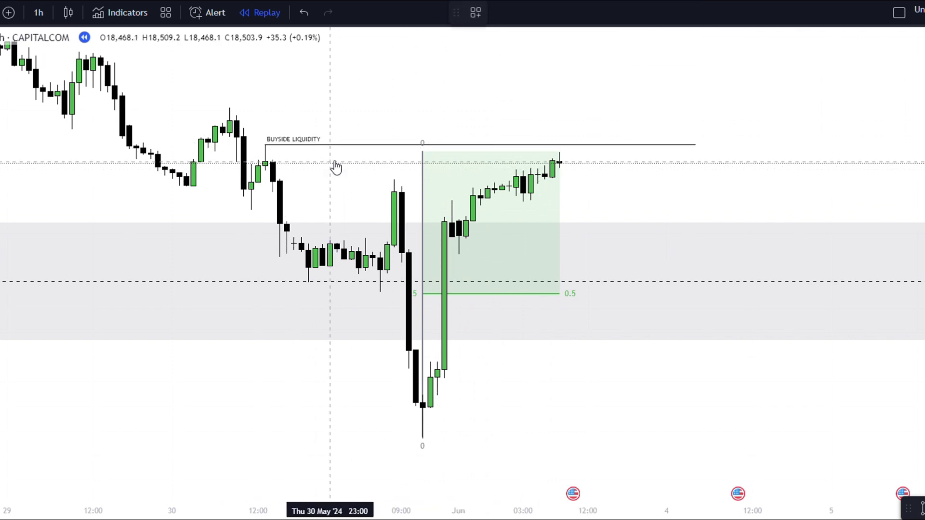
mouse_move(348, 151)
left_mouse_down()
mouse_move(379, 131)
mouse_move(281, 109)
mouse_move(300, 113)
left_mouse_up()
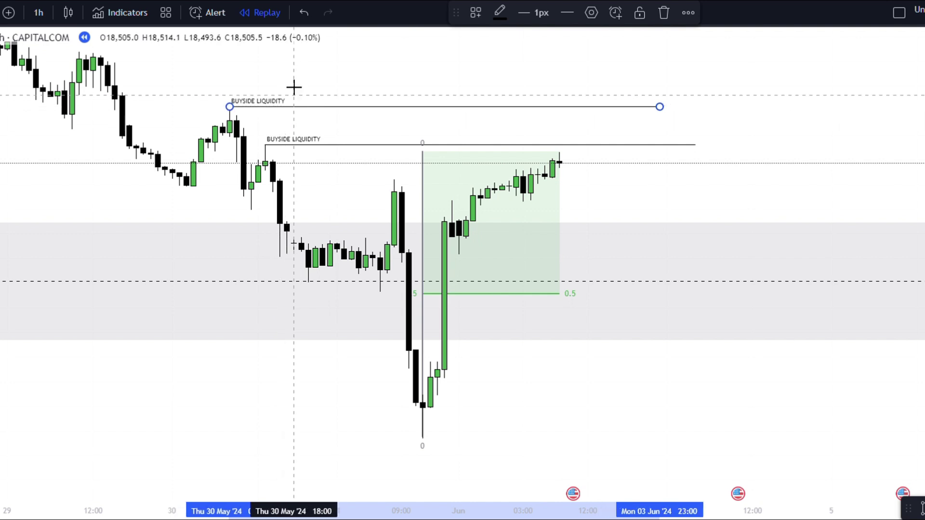
left_click(538, 133)
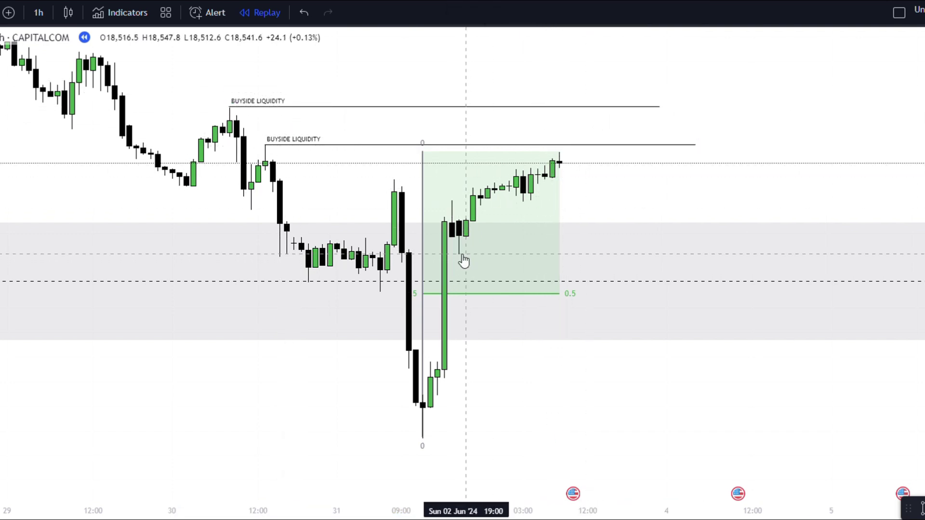
- Draw a horizontal line from the 2 June 18:00 swing low, extending past the range box
left_click_drag(924, 349, 924, 288)
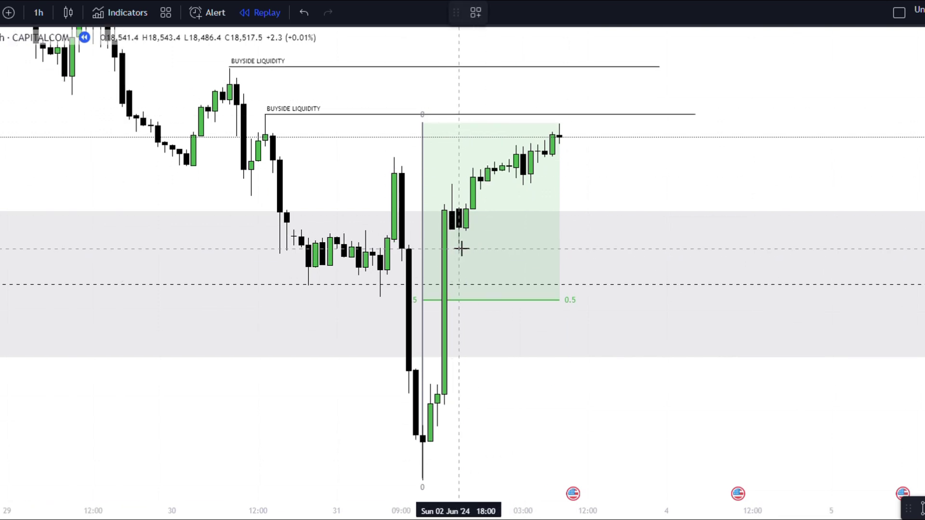
left_click_drag(460, 249, 629, 250)
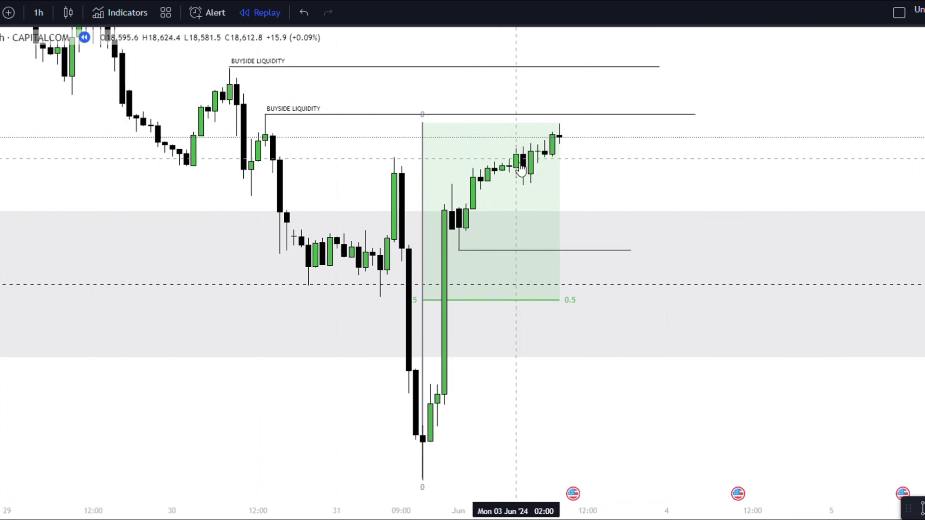
left_click_drag(772, 157, 878, 174)
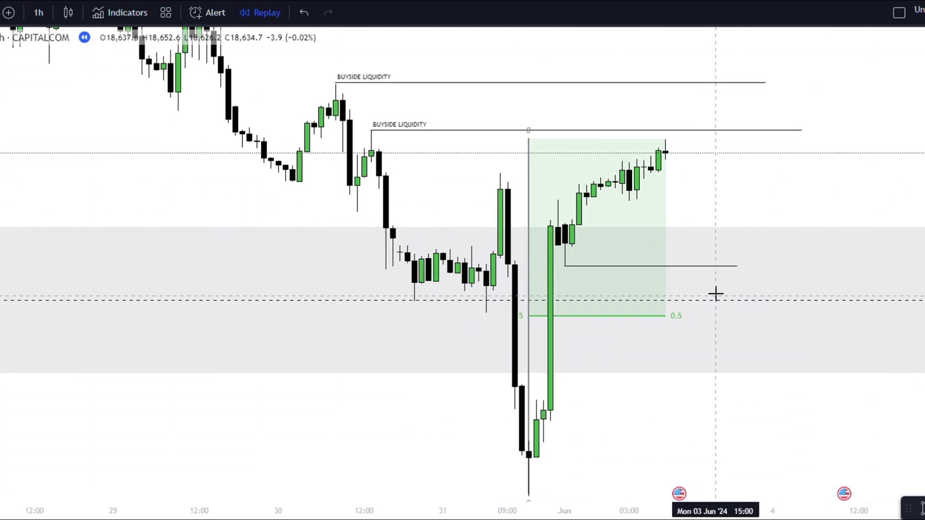
left_click(737, 266)
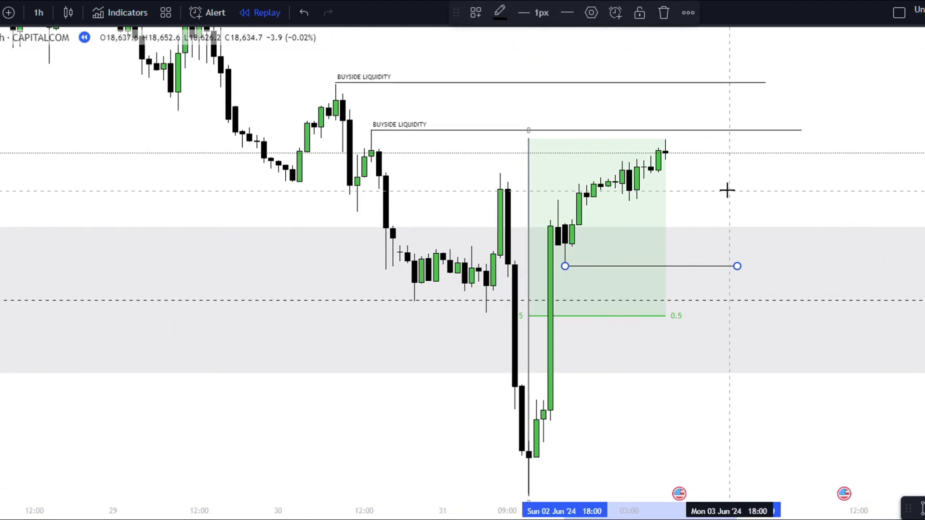
left_click(641, 275)
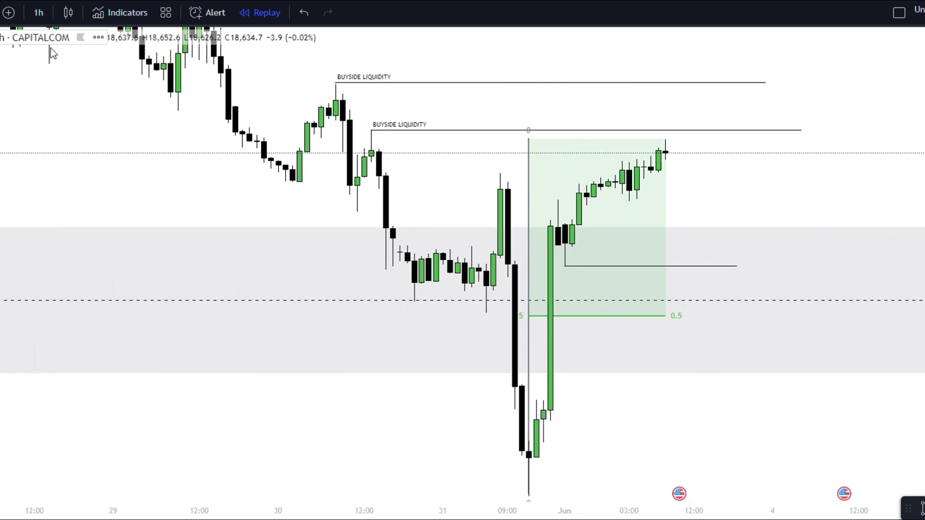
- Switch the chart to the 5-minute interval
left_click(38, 12)
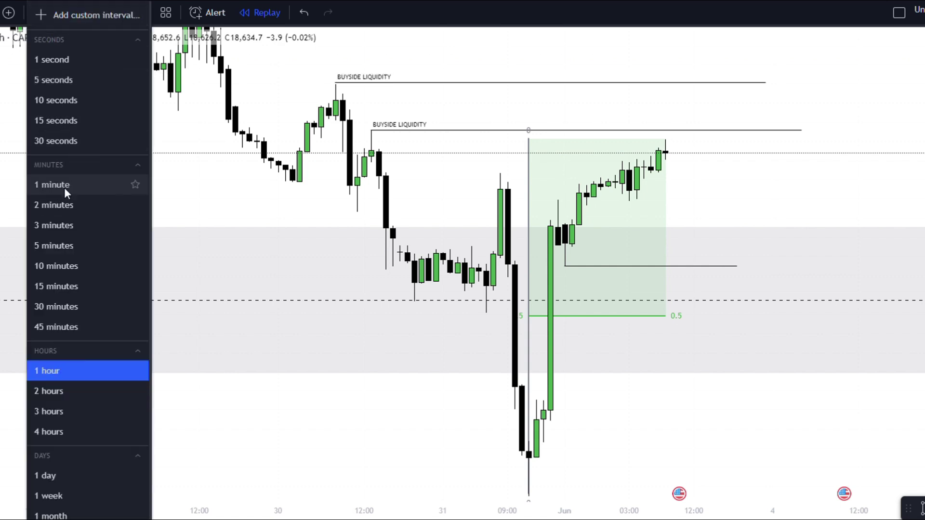
left_click(56, 246)
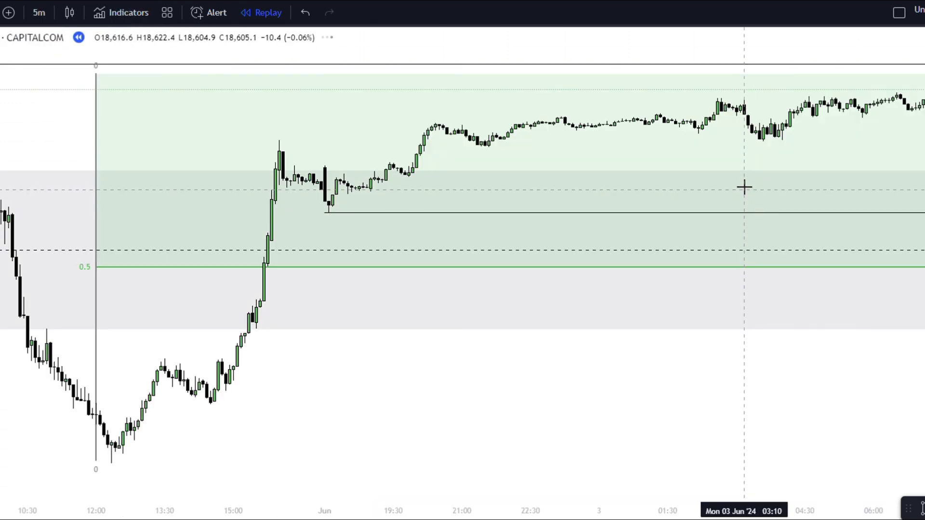
scroll(918, 302, "down", 4)
mouse_move(924, 302)
left_mouse_down()
mouse_move(924, 473)
mouse_move(924, 318)
left_mouse_up()
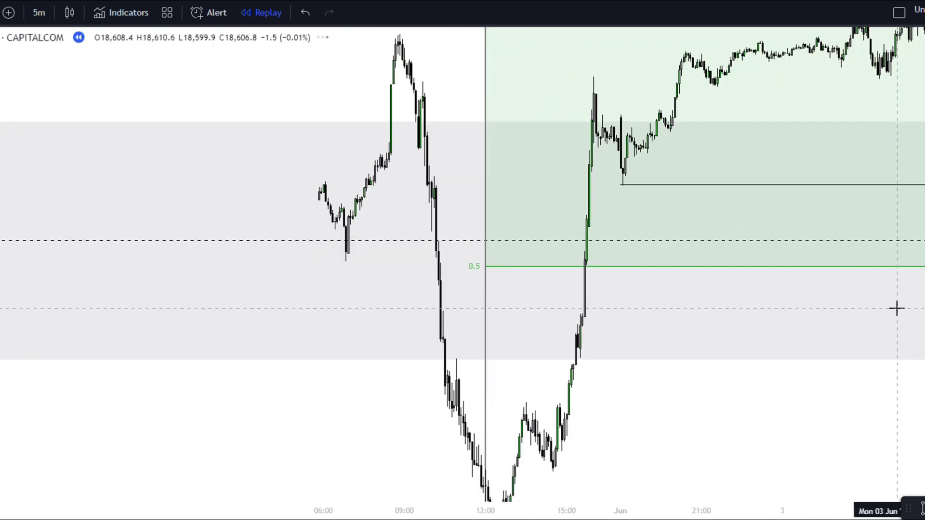
- Examine the latest 5-minute candles of 3 June in relation to the buyside liquidity lines and the line at the 2 June low
left_click_drag(924, 403, 698, 515)
left_click_drag(894, 180, 826, 239)
scroll(826, 239, "up", 2)
scroll(826, 239, "up", 3)
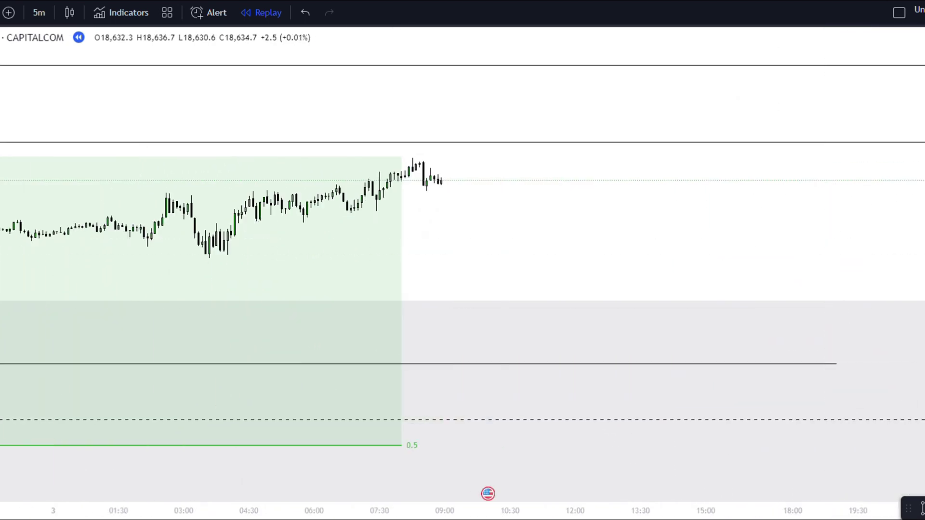
left_click_drag(924, 366, 924, 170)
left_click_drag(716, 169, 857, 238)
left_click_drag(924, 145, 924, 241)
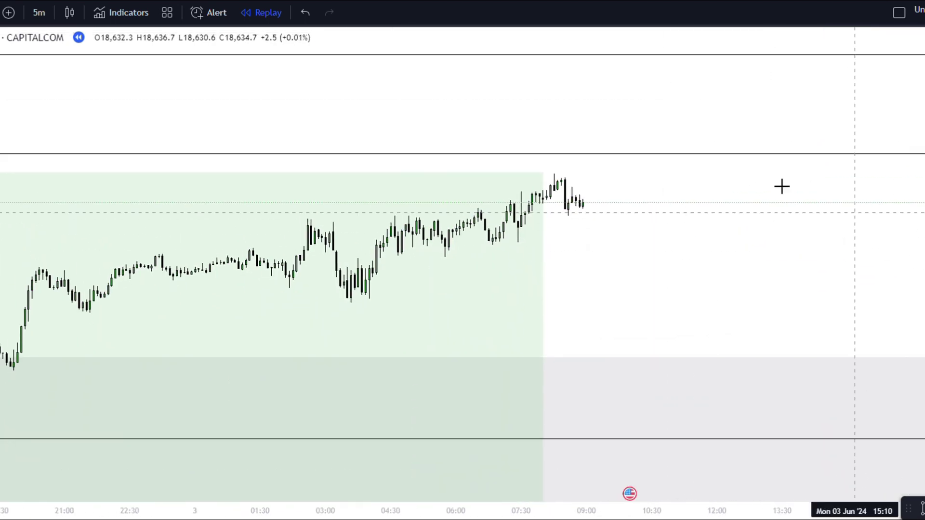
left_click_drag(766, 246, 792, 185)
left_click_drag(924, 347, 924, 301)
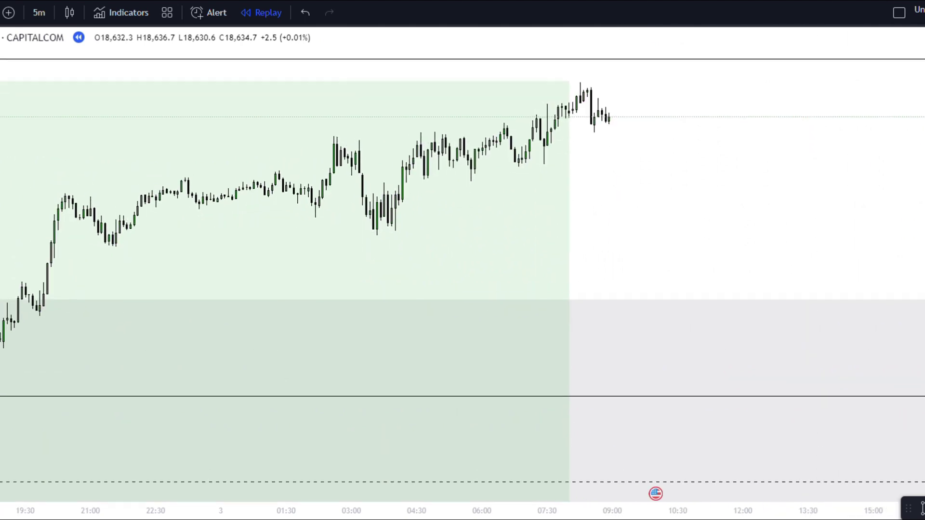
- Mark 09:30 on 3 June with a vertical line on the 5-minute chart
scroll(692, 305, "up", 2)
left_click_drag(723, 279, 696, 288)
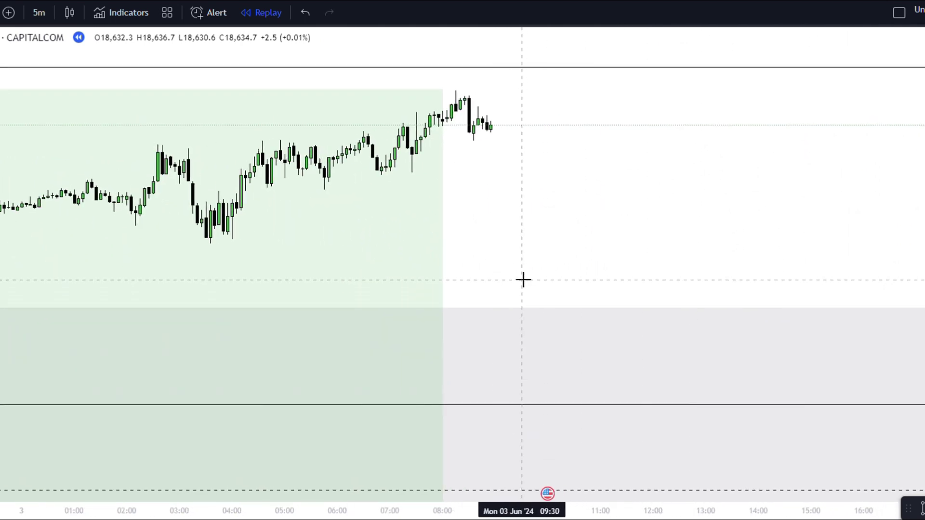
left_click_drag(631, 241, 647, 301)
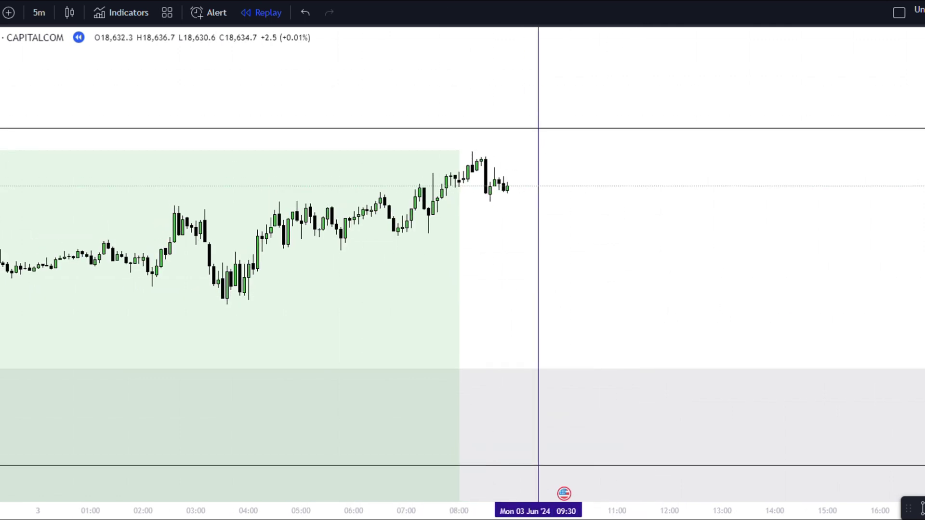
left_click_drag(538, 331, 534, 340)
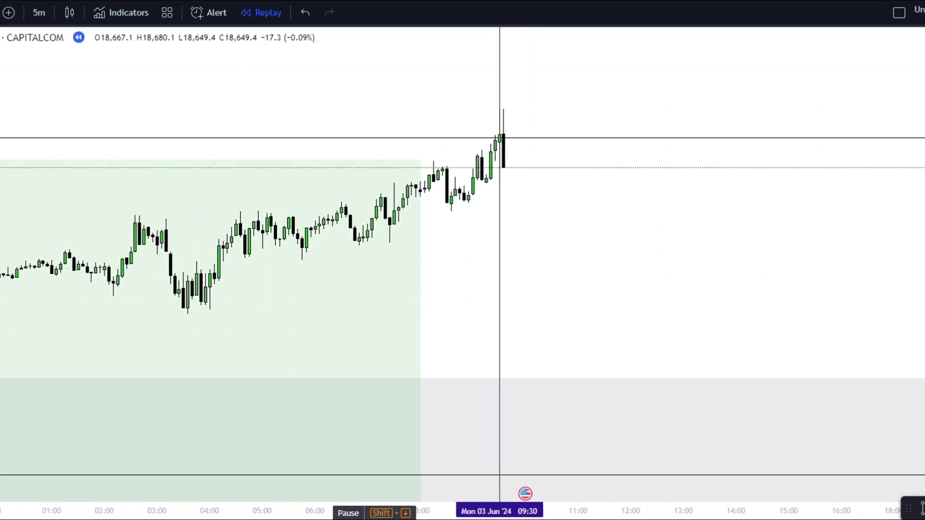
- Run the bar replay through the 09:30 line at 3x speed until the 10:10 candle on 3 June
key("shift+Right")
left_click(422, 519)
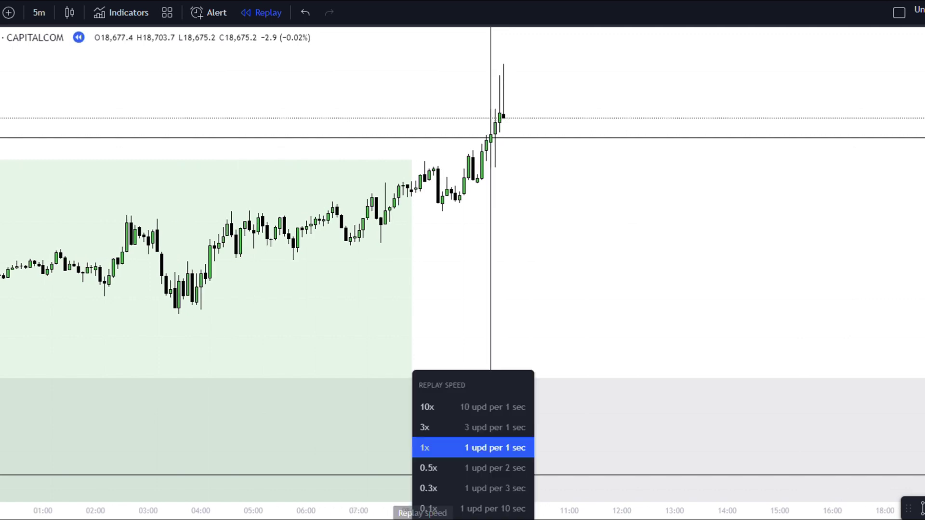
left_click(443, 429)
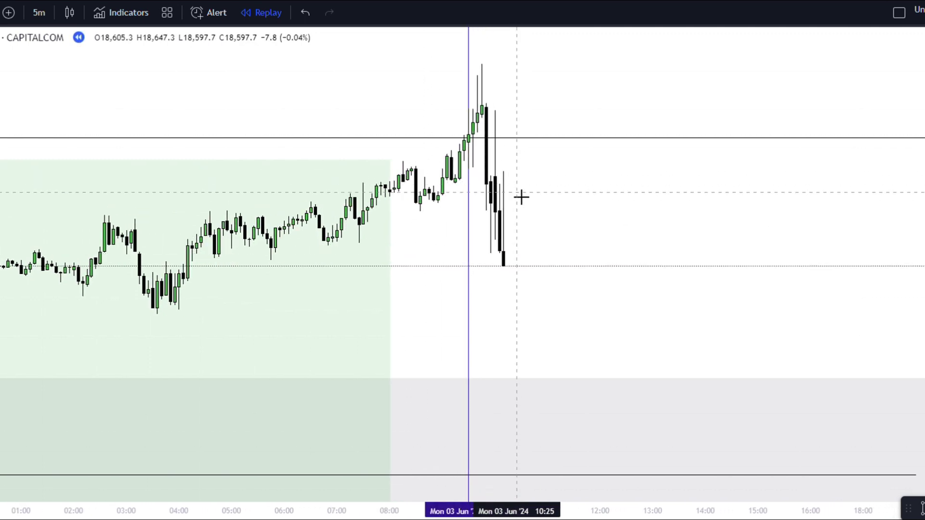
scroll(178, 124, "up", 3)
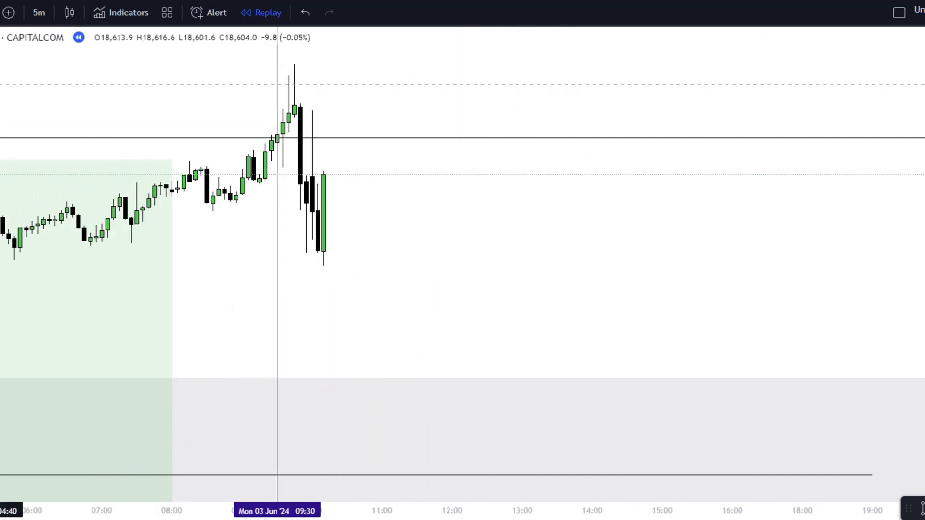
- Draw a short horizontal line from the 3 June 09:15 swing low to 09:55 and make it dashed
left_click(277, 196)
left_click(259, 183)
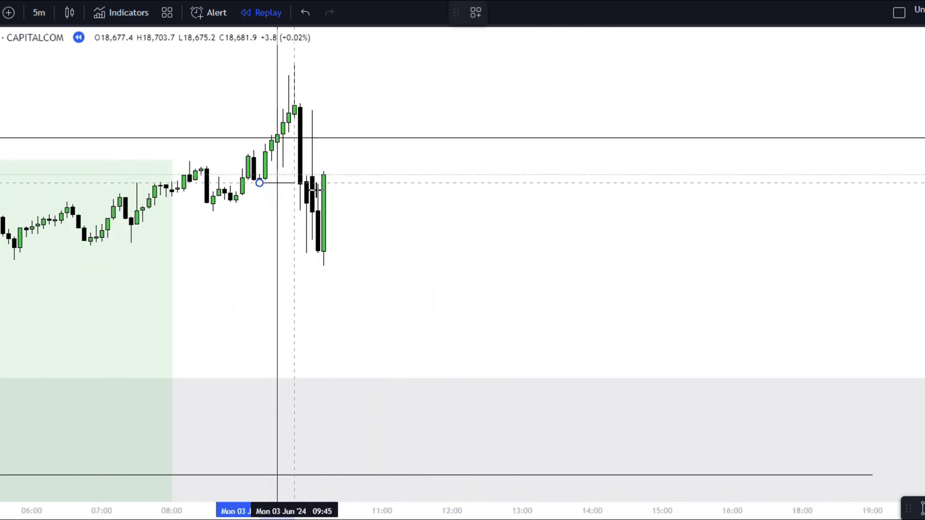
left_click(306, 188)
left_click_drag(505, 210, 564, 362)
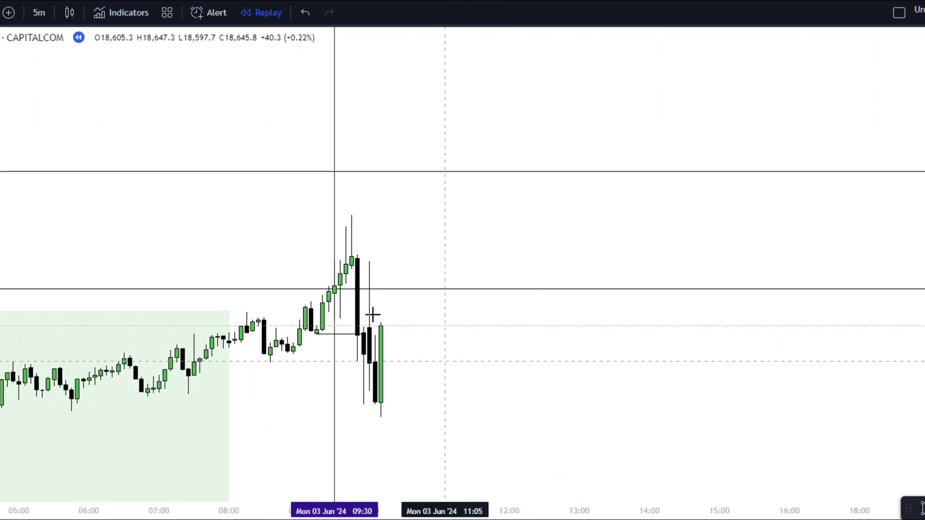
left_click_drag(322, 385, 351, 245)
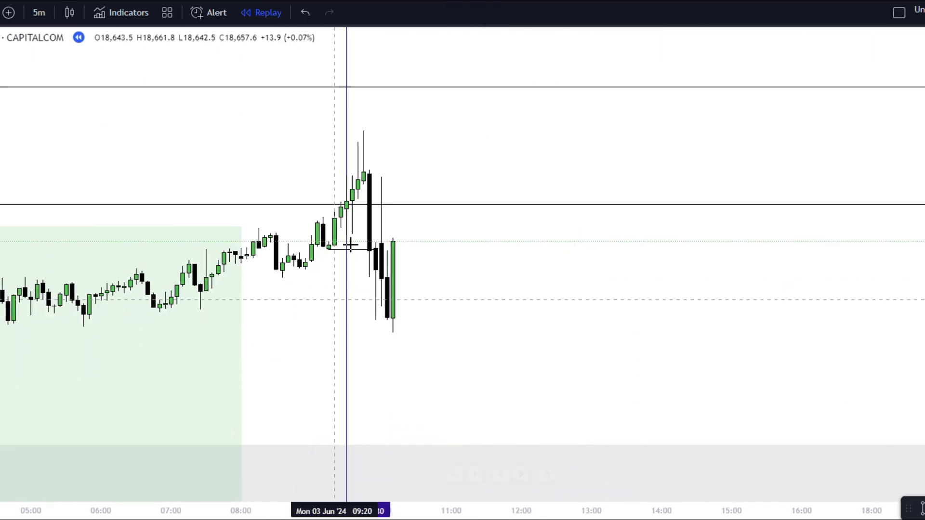
left_click_drag(566, 299, 576, 281)
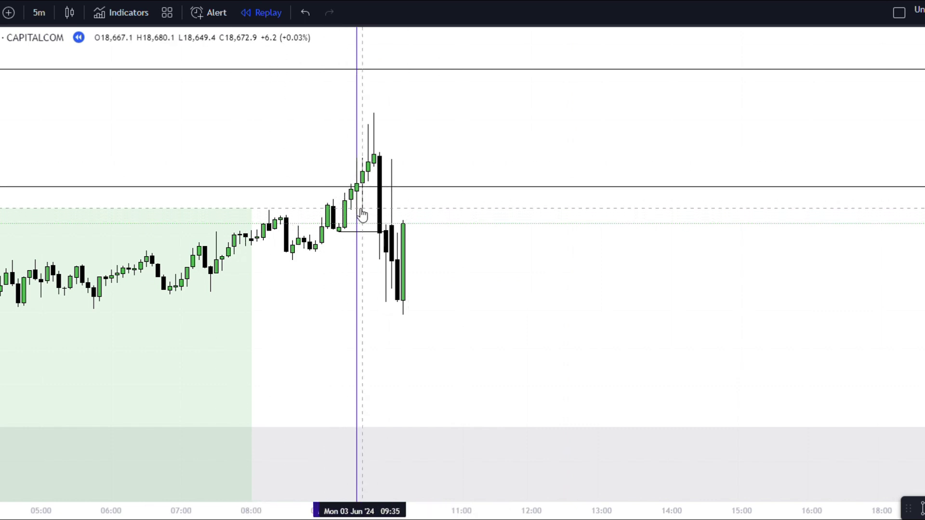
left_click_drag(518, 258, 652, 252)
scroll(652, 252, "up", 2)
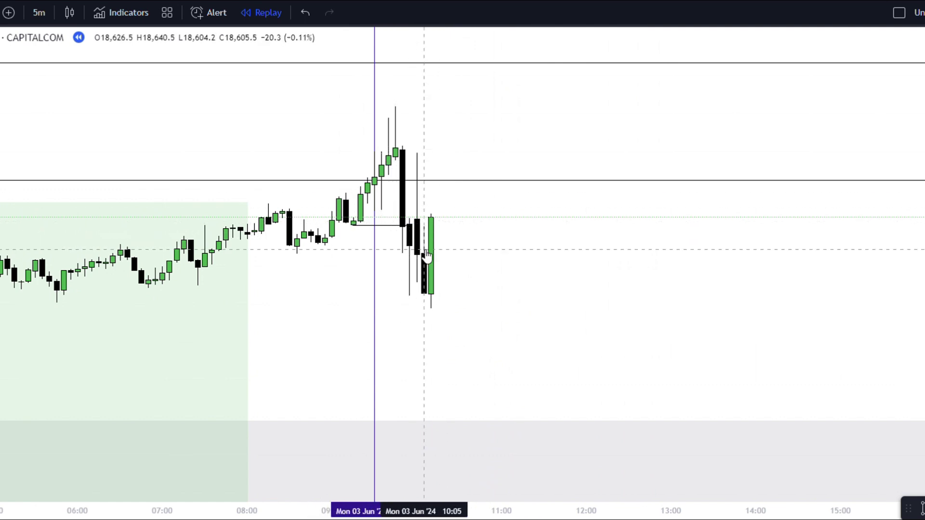
left_click(383, 226)
left_click(567, 12)
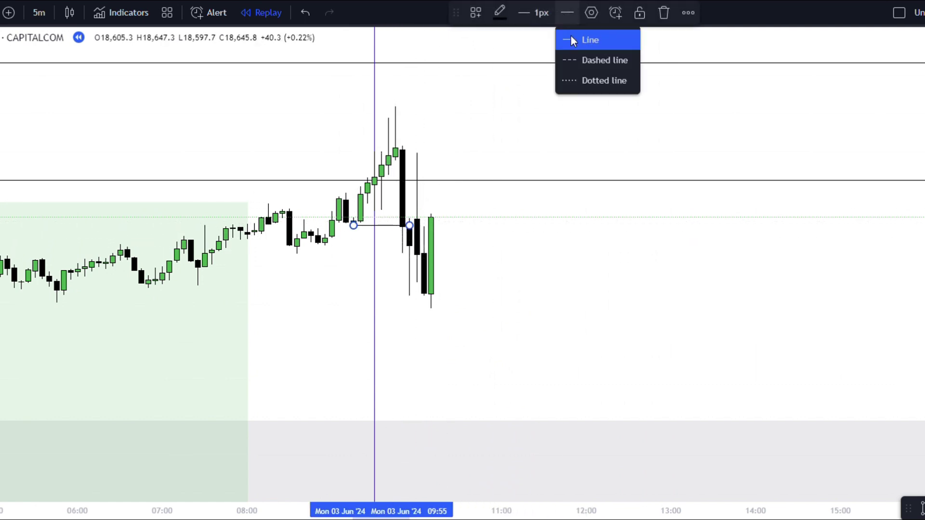
left_click(587, 67)
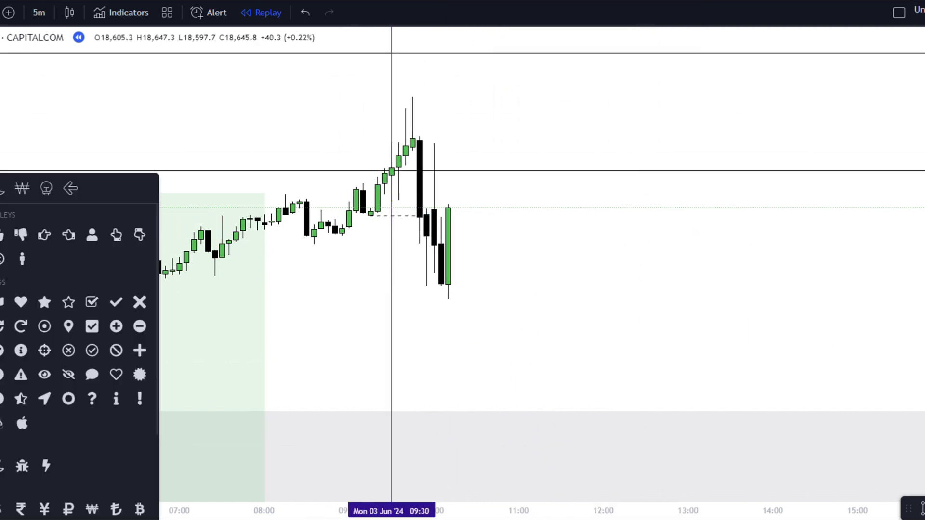
left_click(458, 305)
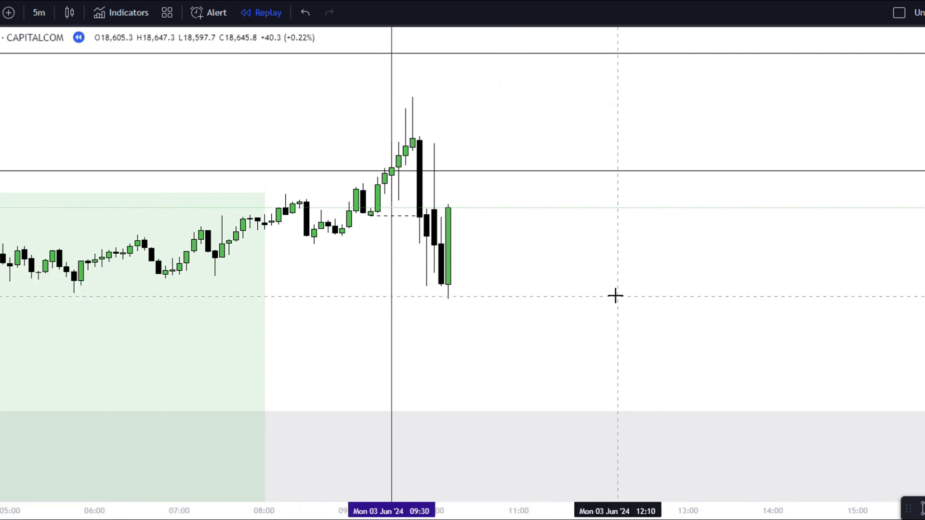
- Move the green range drawing's upper anchor to 09:00 on 3 June at the level of the new swing high
left_click_drag(615, 277, 614, 253)
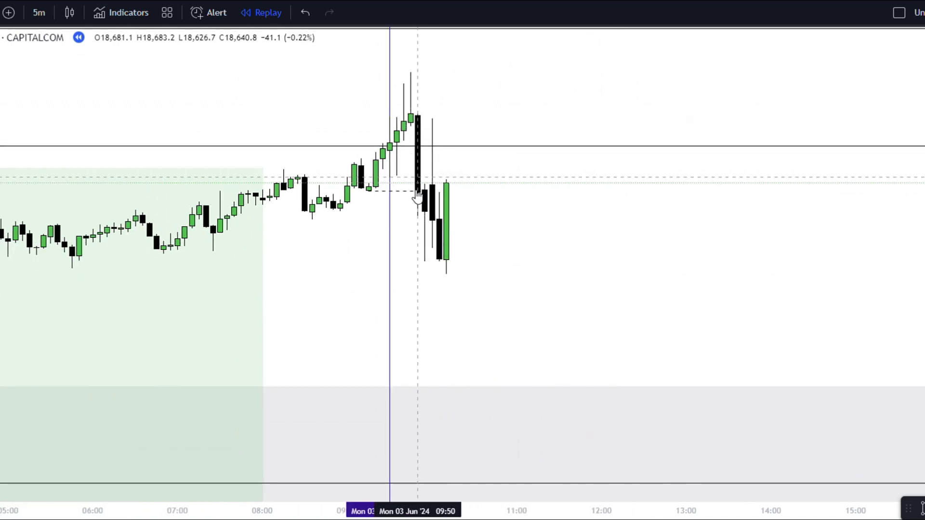
left_click_drag(580, 207, 573, 114)
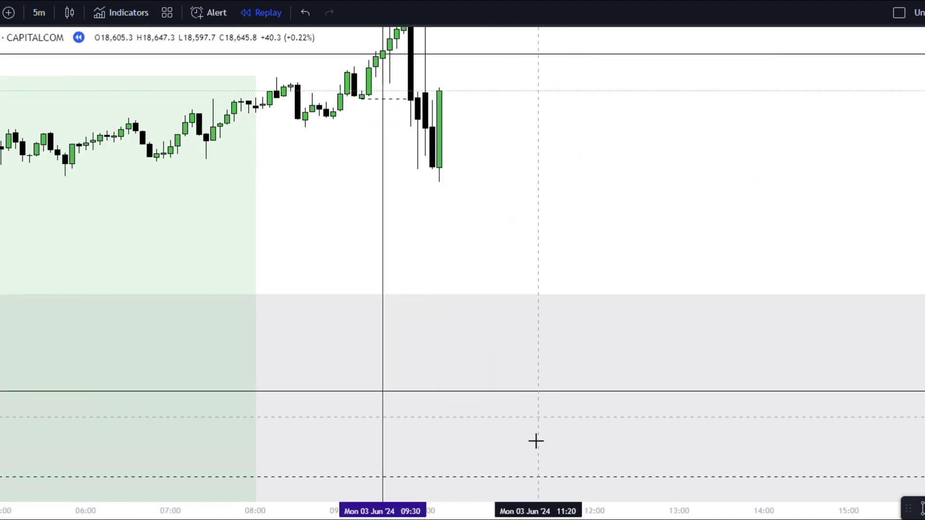
scroll(626, 299, "down", 5)
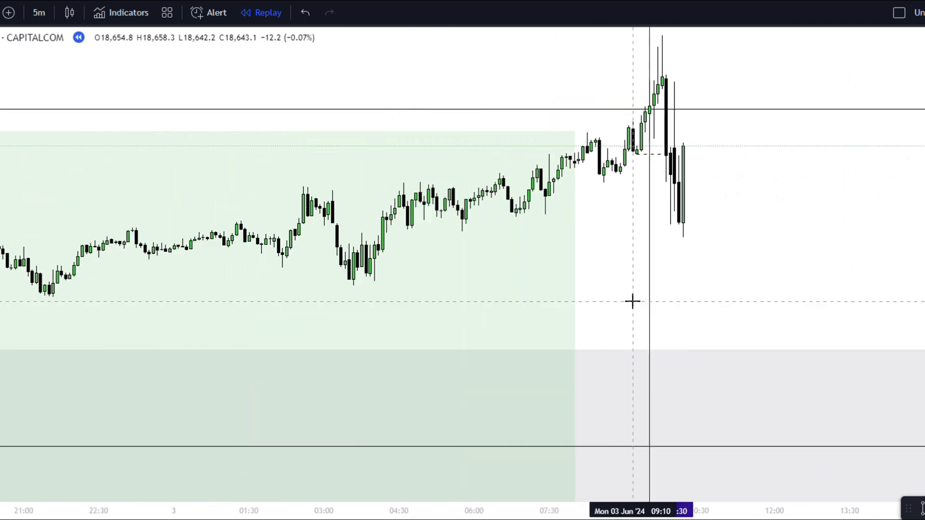
left_click_drag(886, 211, 797, 277)
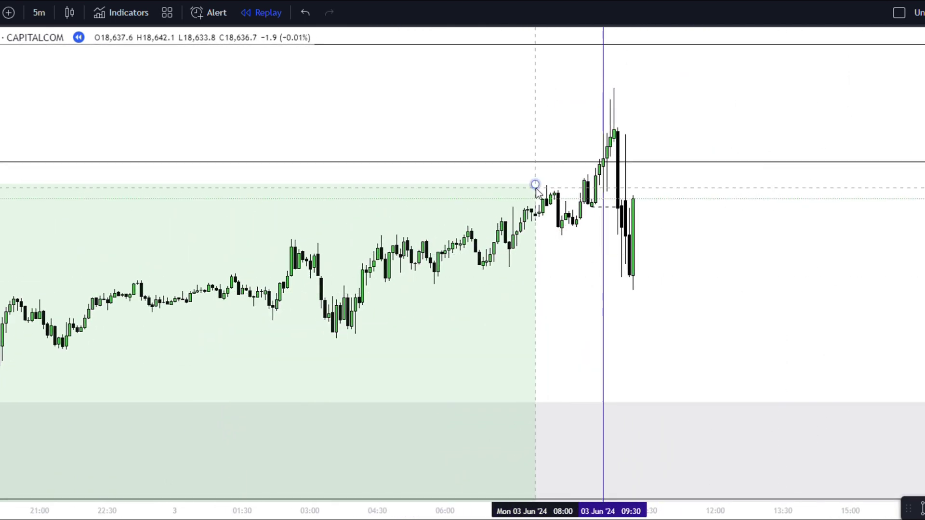
left_click_drag(535, 184, 581, 89)
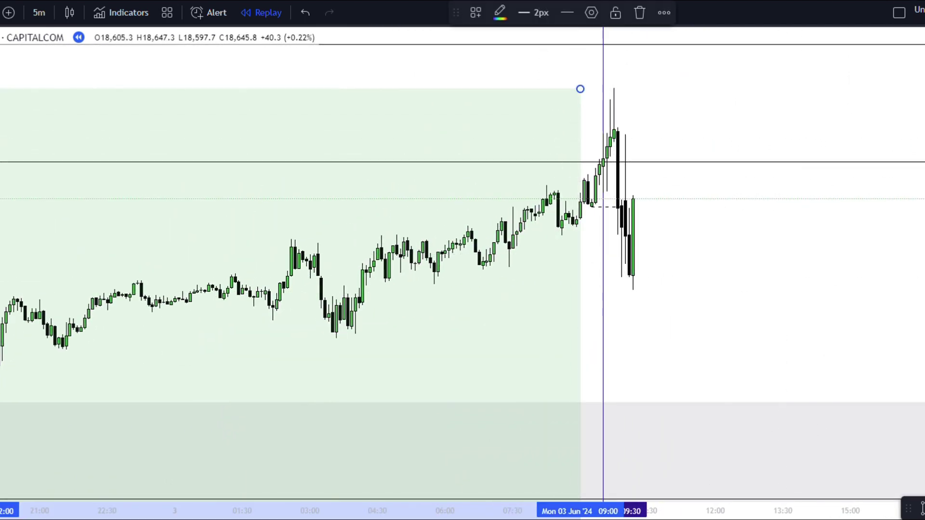
- Place a short position at the dashed line from 09:55 to 12:50, with its stop about 59 points above entry near the swing high
left_click(23, 176)
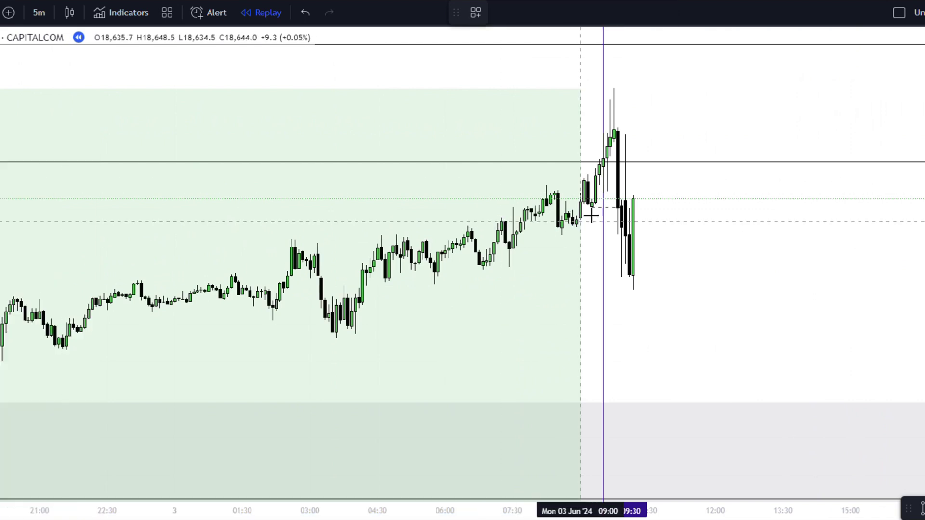
left_click(625, 209)
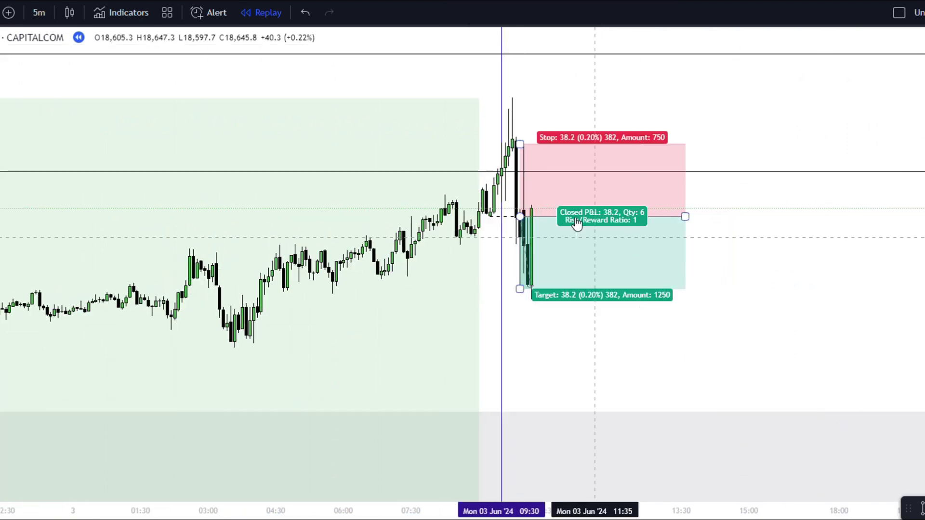
left_click_drag(526, 139, 526, 141)
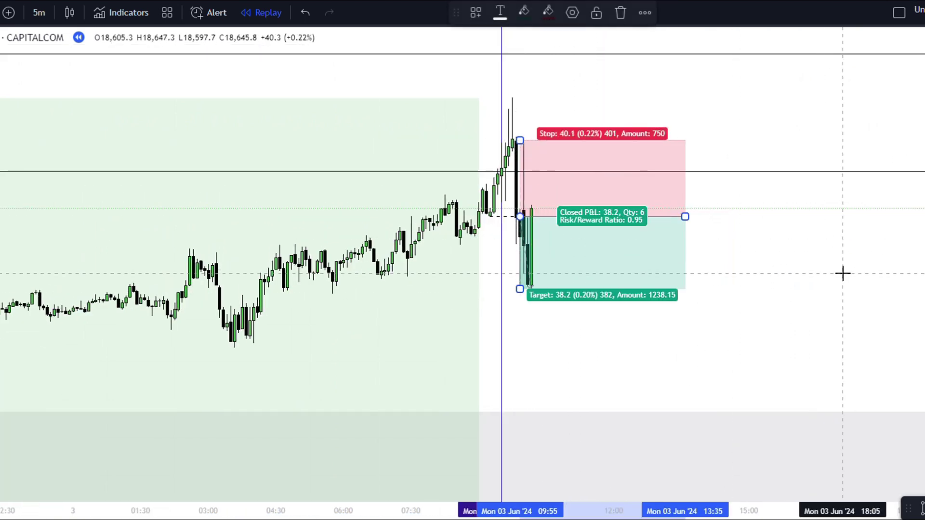
left_click_drag(843, 273, 801, 210)
left_click_drag(644, 154, 610, 155)
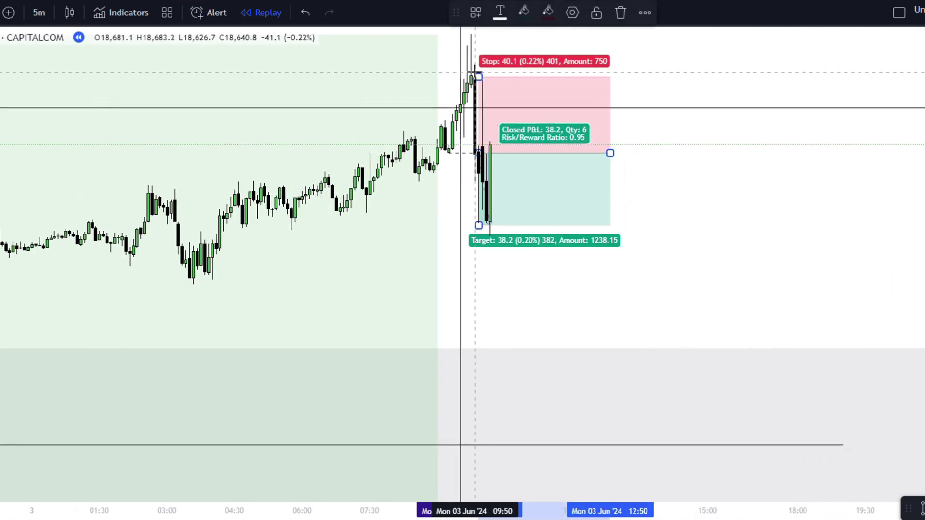
left_click_drag(479, 77, 479, 40)
left_click_drag(663, 76, 663, 114)
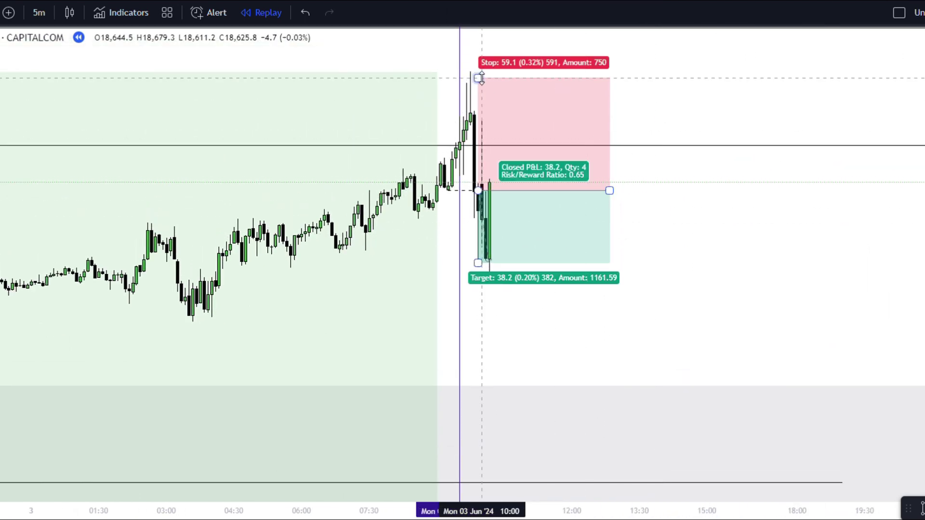
- Extend the short position's target down into the grey zone, to about twice the stop distance
left_click_drag(768, 295, 750, 149)
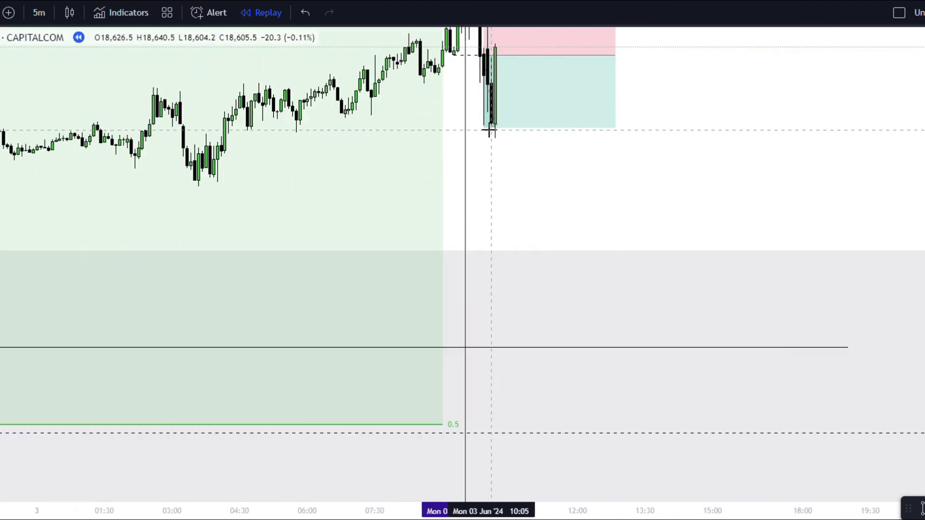
mouse_move(489, 130)
left_mouse_down()
mouse_move(531, 287)
mouse_move(663, 378)
mouse_move(684, 246)
mouse_move(684, 294)
left_mouse_up()
left_click_drag(683, 170, 746, 225)
left_click_drag(785, 149, 761, 221)
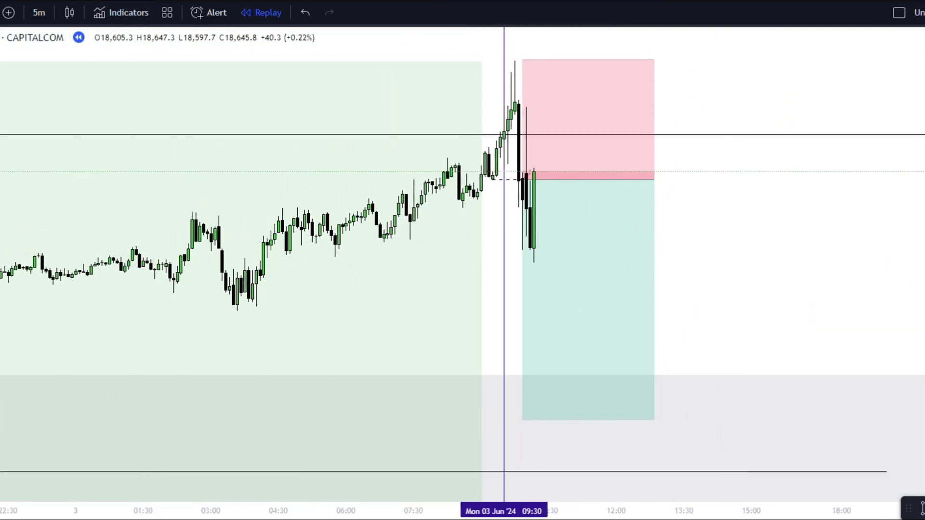
- Play the replay until price nears the short position's target in the grey zone, and pause it
key("shift+Down")
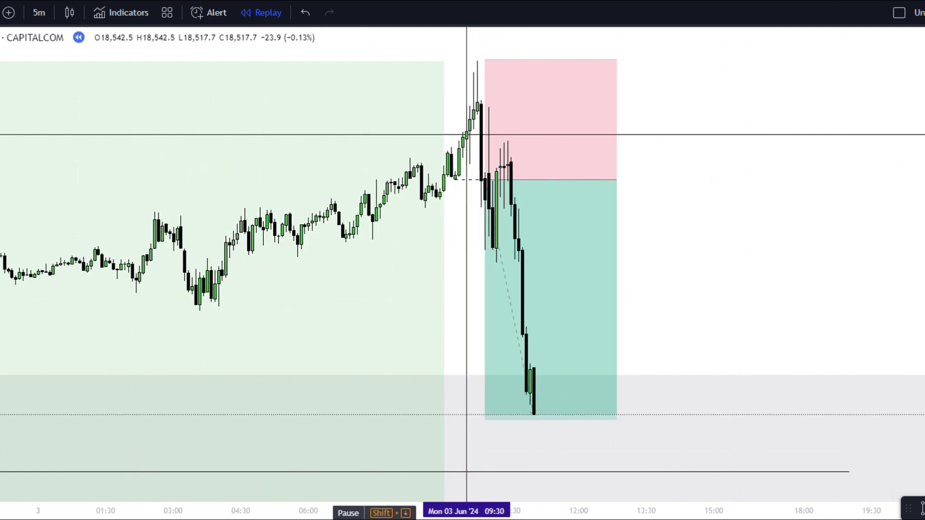
key("shift+Down")
left_click(531, 310)
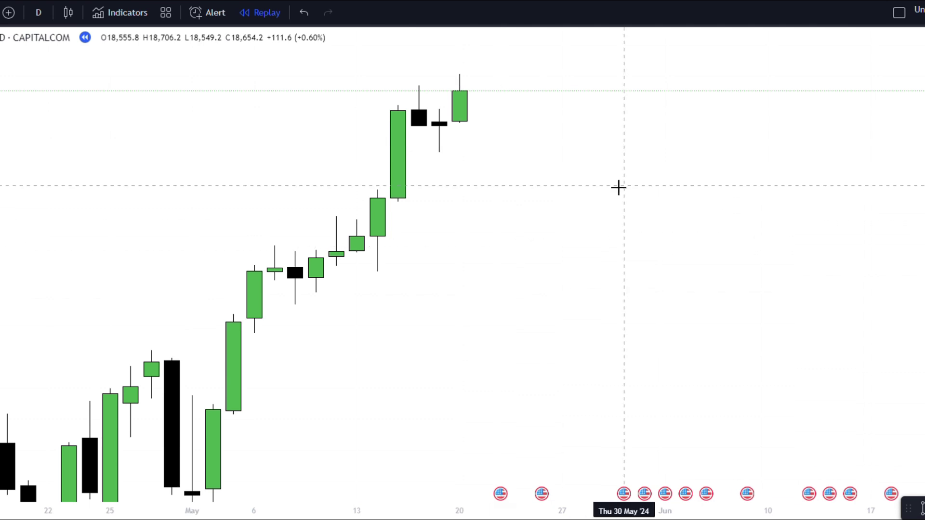
- Draw a dashed horizontal line on the daily chart from the 16 May high to 22 May
left_click_drag(618, 187, 481, 295)
left_click_drag(360, 221, 378, 203)
left_click_drag(923, 185, 923, 161)
scroll(543, 419, "down", 5)
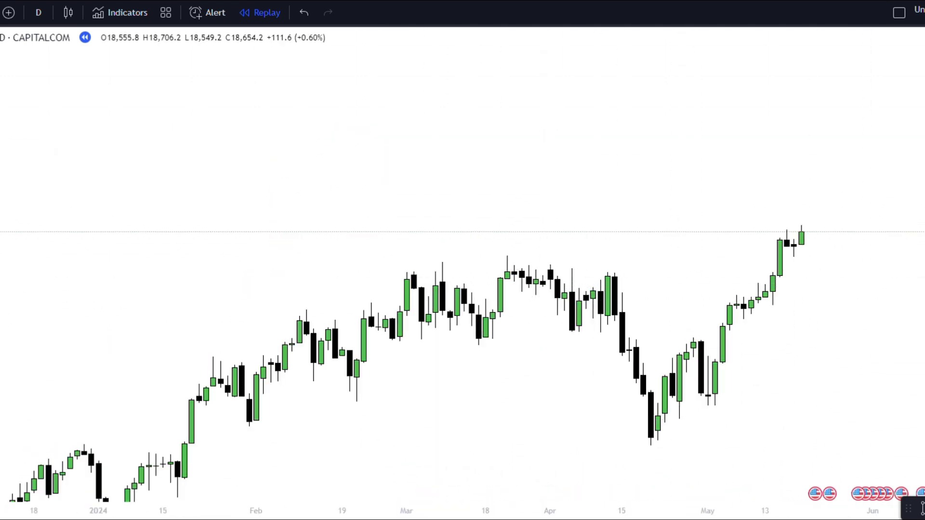
scroll(793, 205, "up", 5)
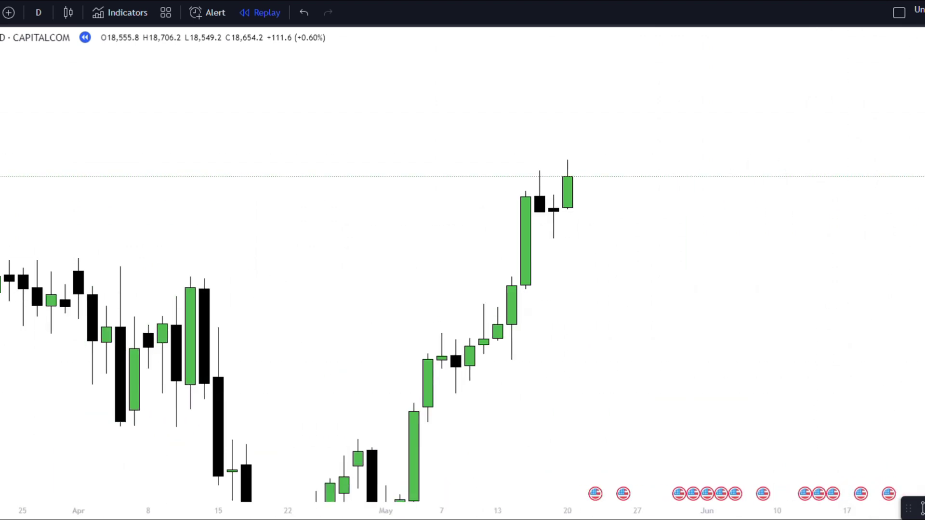
scroll(918, 355, "up", 2)
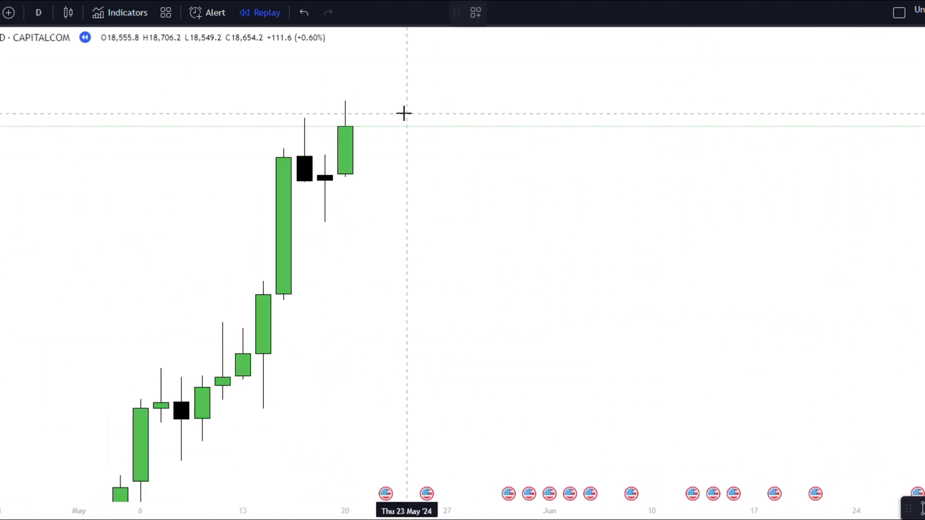
left_click(304, 116)
left_click(392, 128, "shift")
left_click(406, 128)
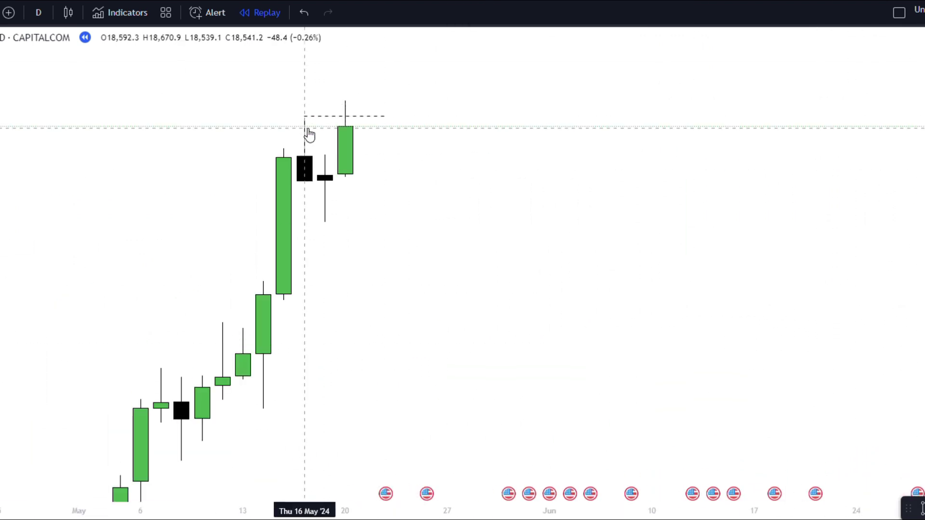
- Move the dashed line to the 20 May high so it spans 20 to 24 May
left_click_drag(341, 118, 376, 102)
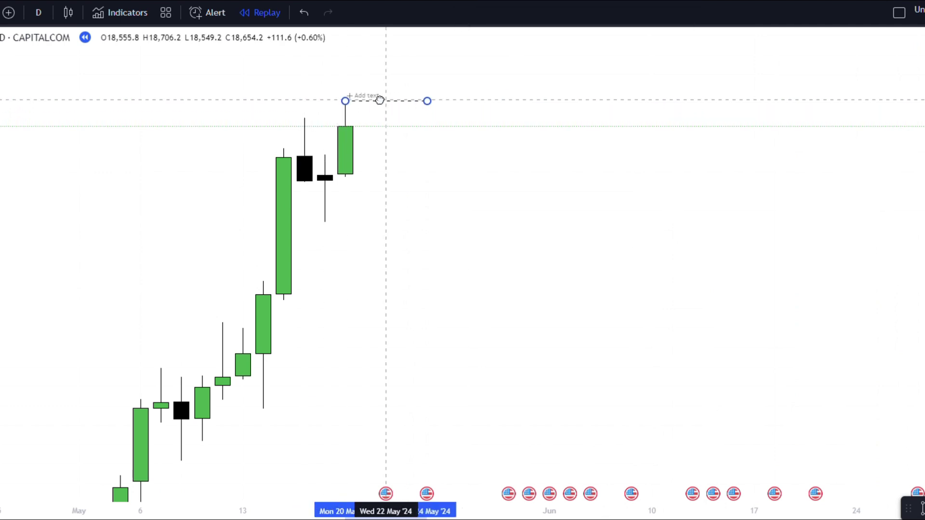
left_click(493, 214)
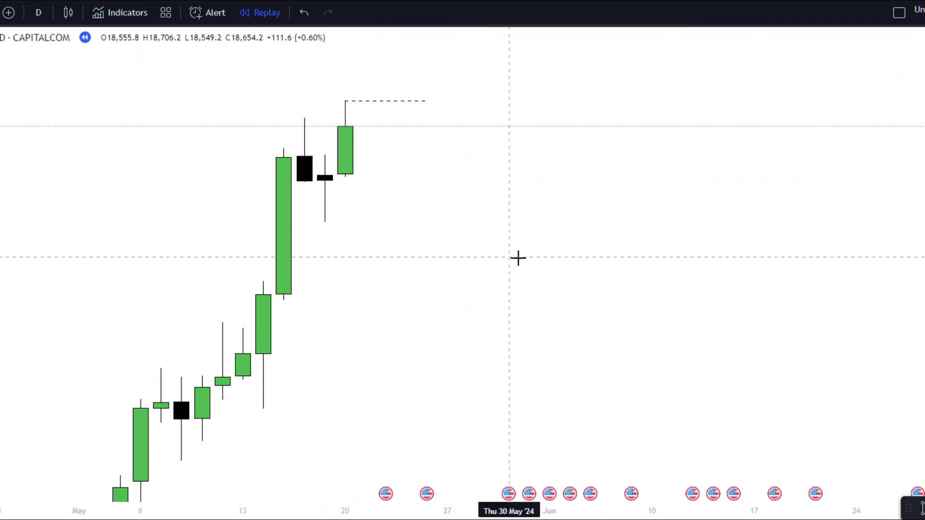
left_click_drag(615, 318, 605, 280)
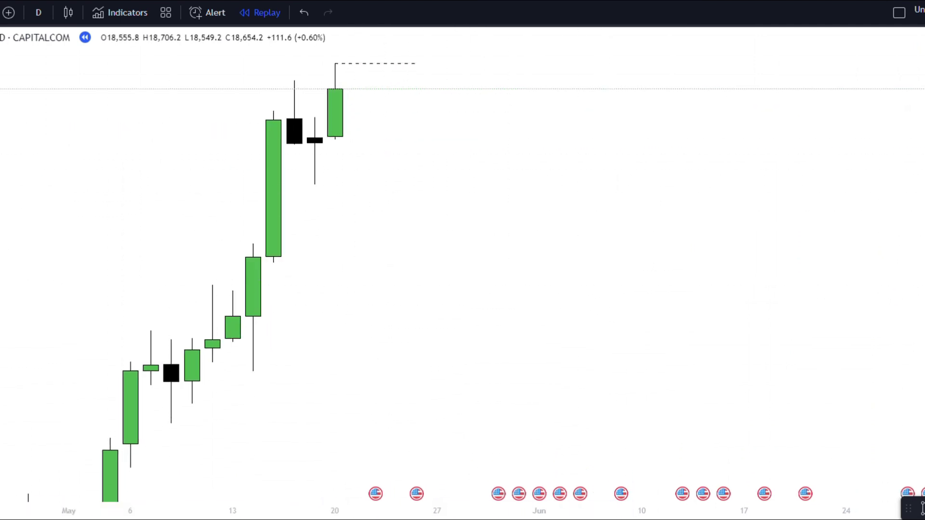
- Draw a grey rectangle from 14 to 22 May below the three latest daily candles and label it IRL
mouse_move(247, 145)
left_mouse_down()
mouse_move(361, 219)
mouse_move(375, 241)
left_mouse_up()
double_click(377, 195)
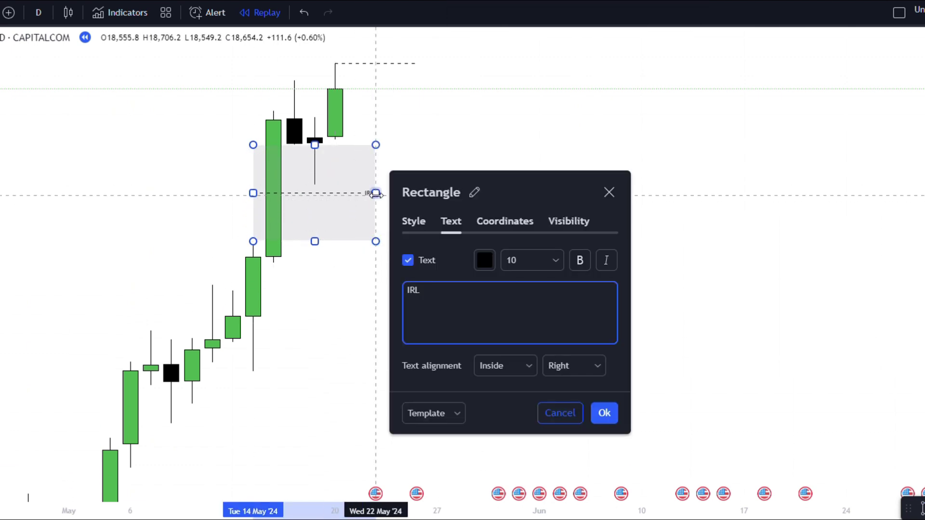
left_click(604, 413)
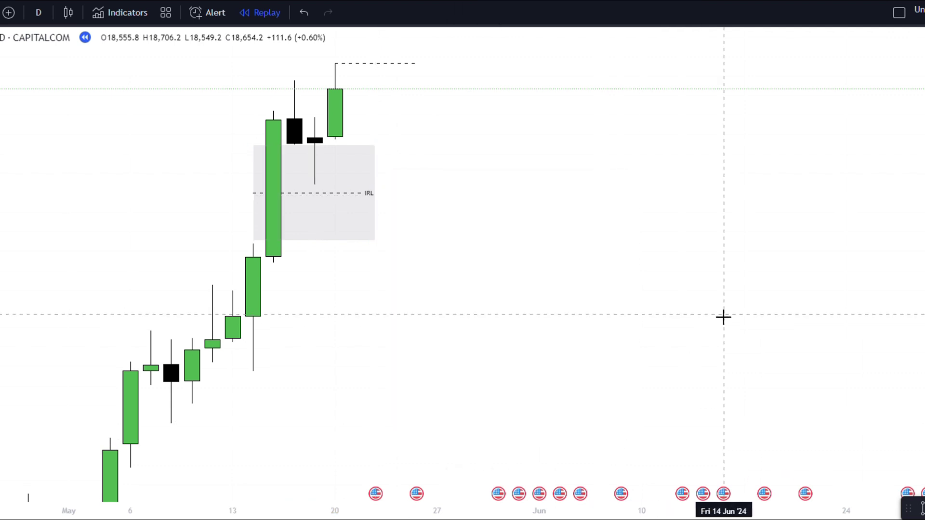
- Switch the replay chart from daily to the 1-hour timeframe
left_click_drag(723, 316, 658, 411)
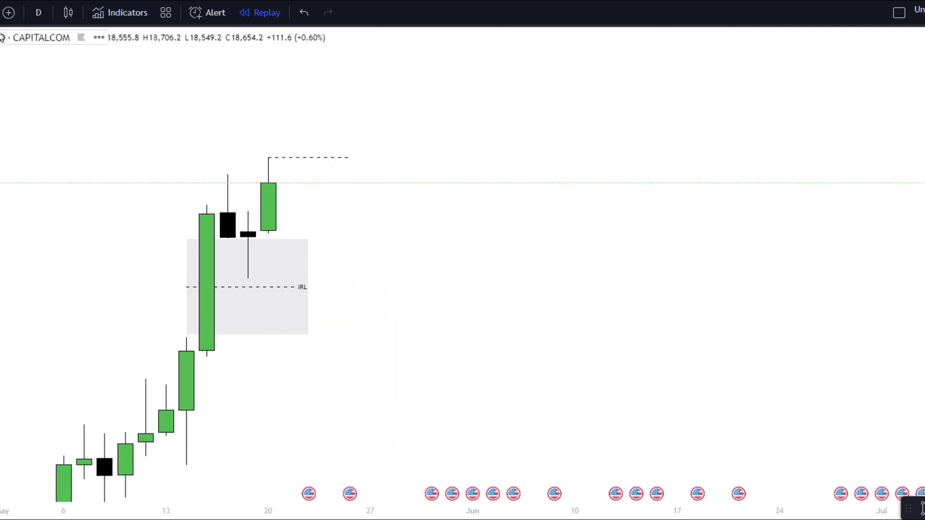
left_click(44, 10)
left_click(49, 368)
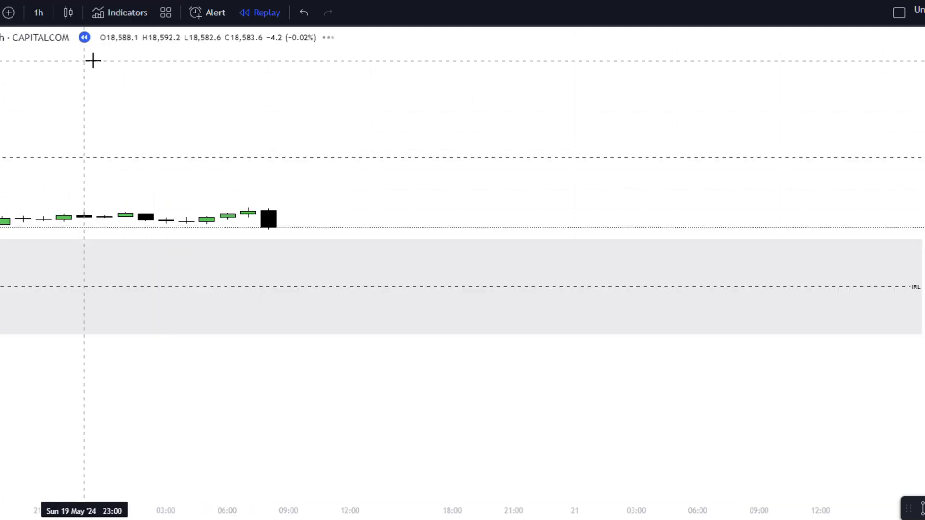
- Move the upper dashed line to the 16 May 11:00 high on the hourly chart, running to 22 May
scroll(499, 345, "down", 15)
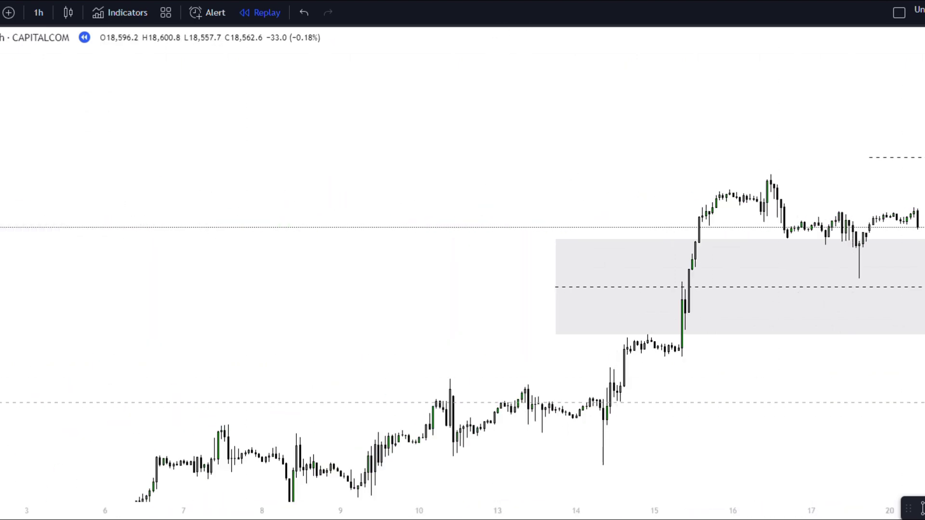
scroll(463, 278, "right", 5)
scroll(825, 176, "up", 5)
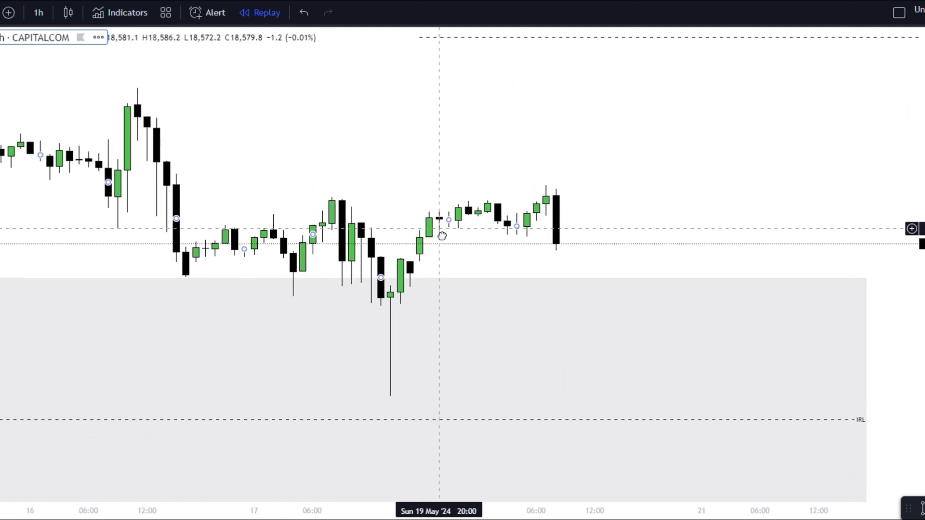
mouse_move(464, 76)
left_mouse_down()
mouse_move(175, 83)
mouse_move(179, 124)
left_mouse_up()
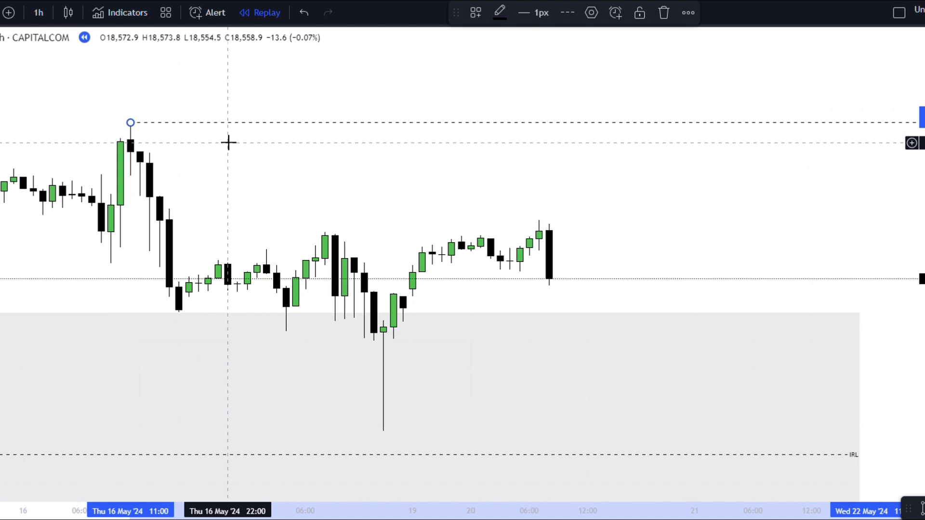
scroll(833, 312, "up", 4)
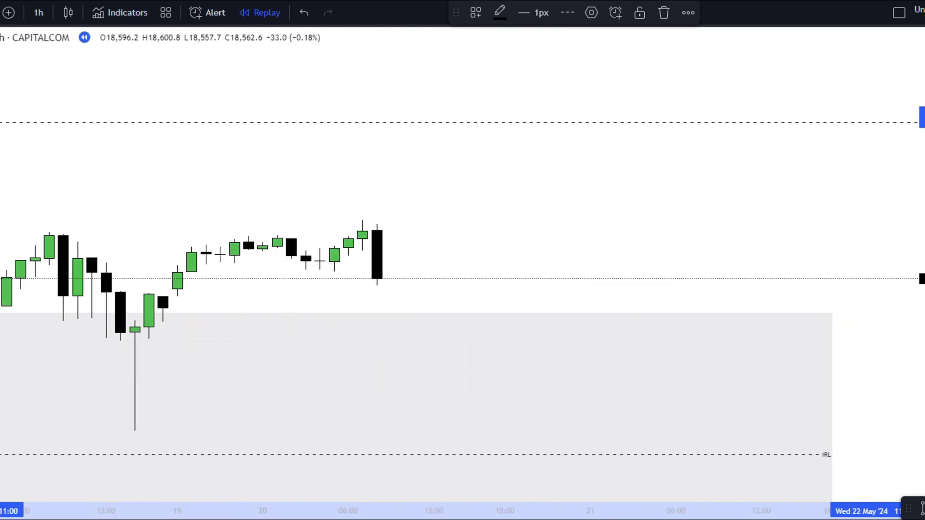
- Draw a dashed horizontal line from the close of the 17 May 10:00 candle to 20 May 19:00
left_click_drag(915, 308, 916, 236)
scroll(672, 302, "down", 3)
scroll(673, 302, "down", 4)
left_click_drag(539, 275, 491, 48)
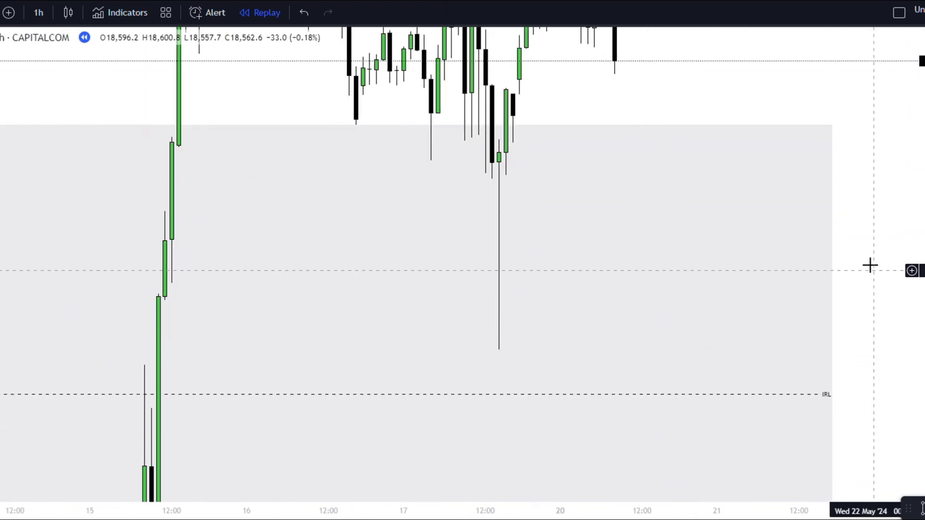
scroll(745, 326, "up", 5)
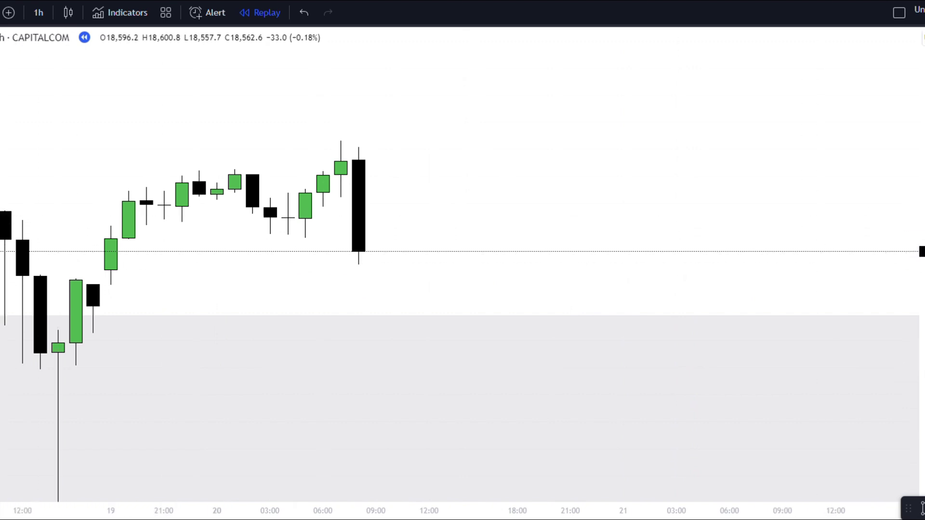
left_click_drag(921, 280, 922, 183)
left_click_drag(479, 301, 626, 262)
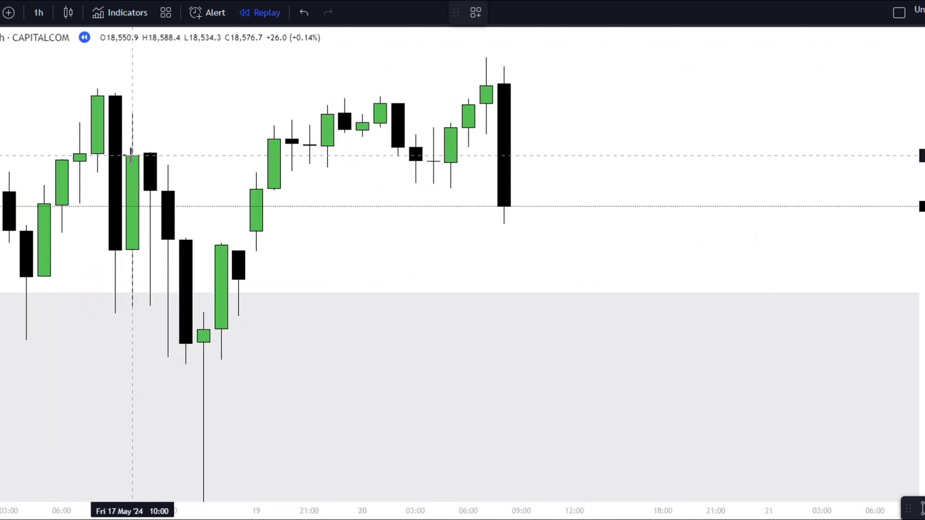
left_click(133, 155)
left_click(681, 216)
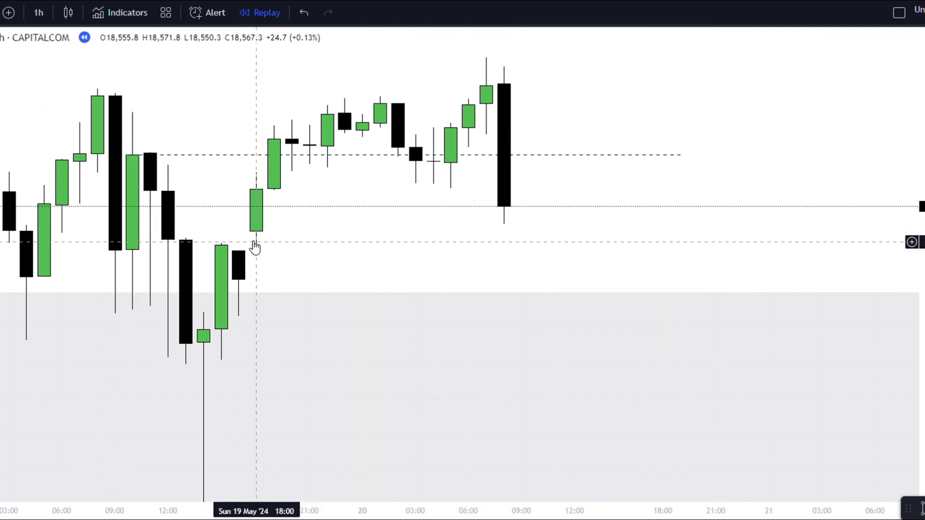
- Draw a grey rectangle over the gap below the 19 May 18:00 candle, spanning 17 May 16:00 to 20 May 19:00
left_click_drag(922, 318, 922, 207)
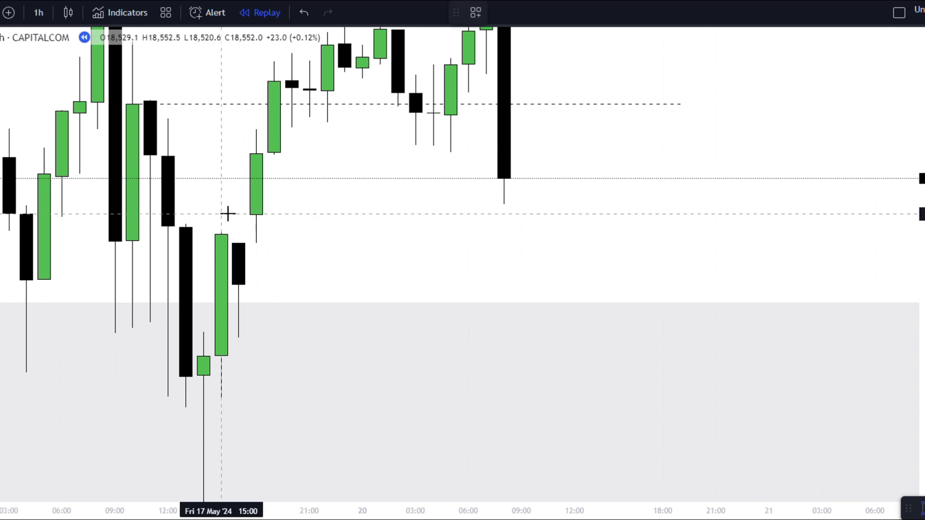
mouse_move(225, 215)
left_mouse_down()
mouse_move(393, 252)
mouse_move(387, 246)
left_mouse_up()
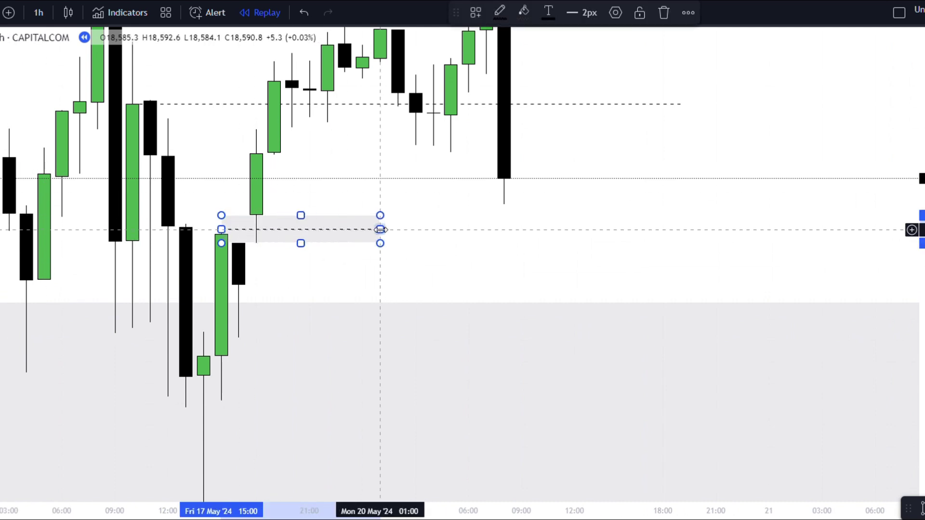
left_click_drag(381, 230, 681, 230)
left_click(223, 231)
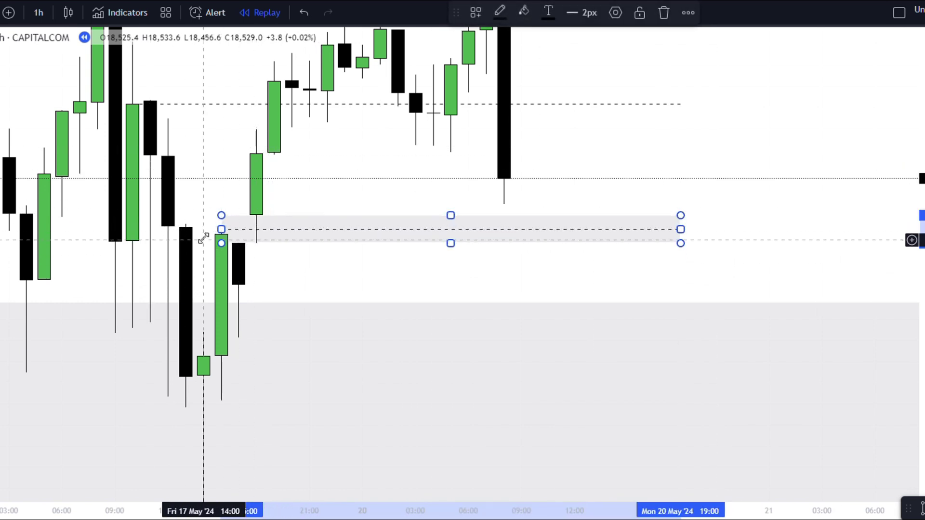
left_click_drag(221, 230, 238, 230)
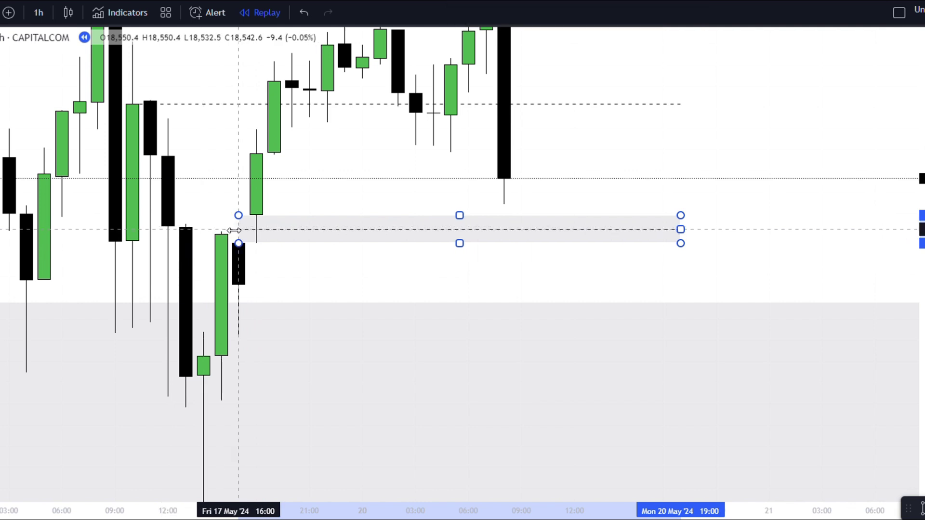
- Label the narrow grey rectangle V IMB and shorten it to end at 20 May 13:00
double_click(681, 229)
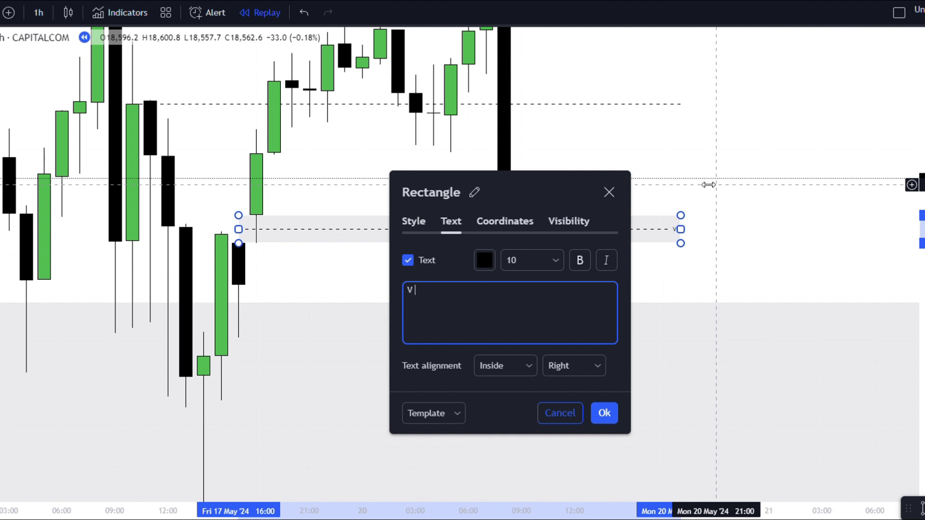
left_click(604, 413)
left_click_drag(670, 229, 592, 230)
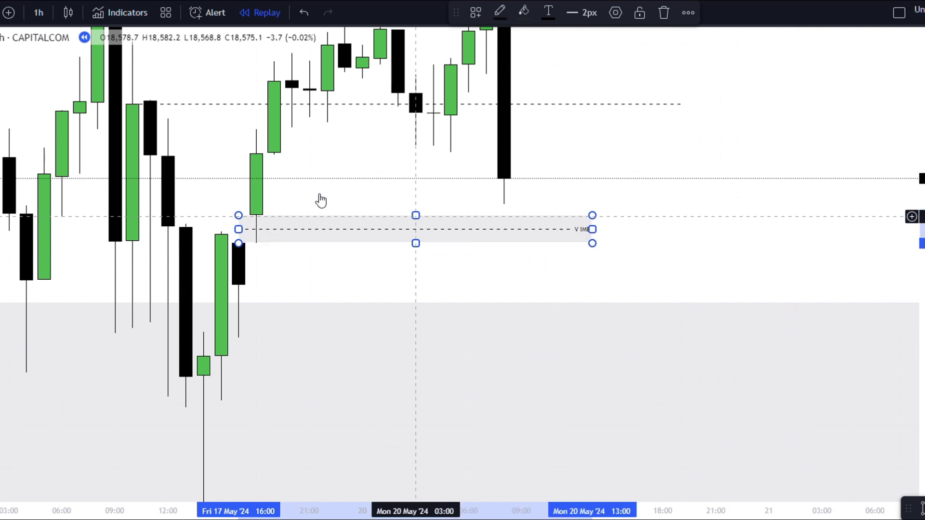
- Switch the chart to the 30-minute timeframe and mark 20 May 09:30 with a vertical line
left_click(39, 13)
left_click(45, 310)
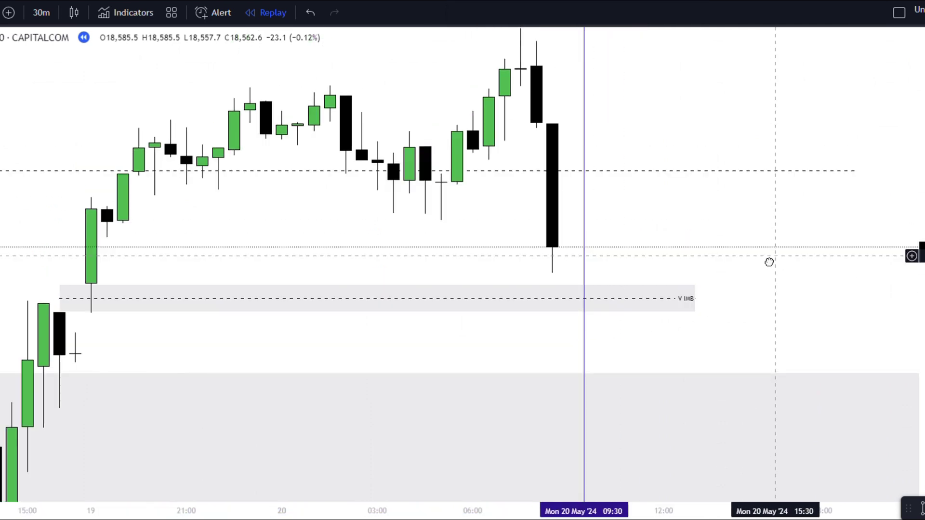
- Switch the chart to the 15-minute timeframe
left_click(41, 12)
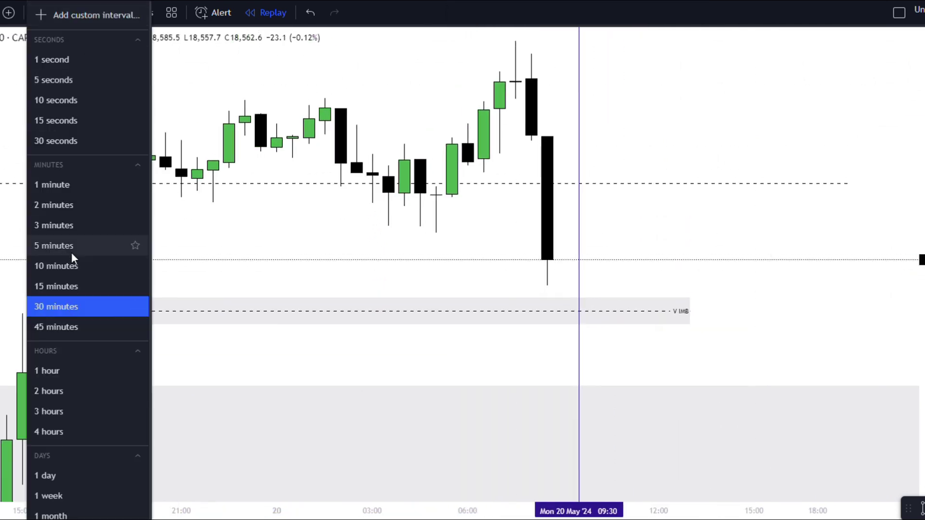
left_click(208, 264)
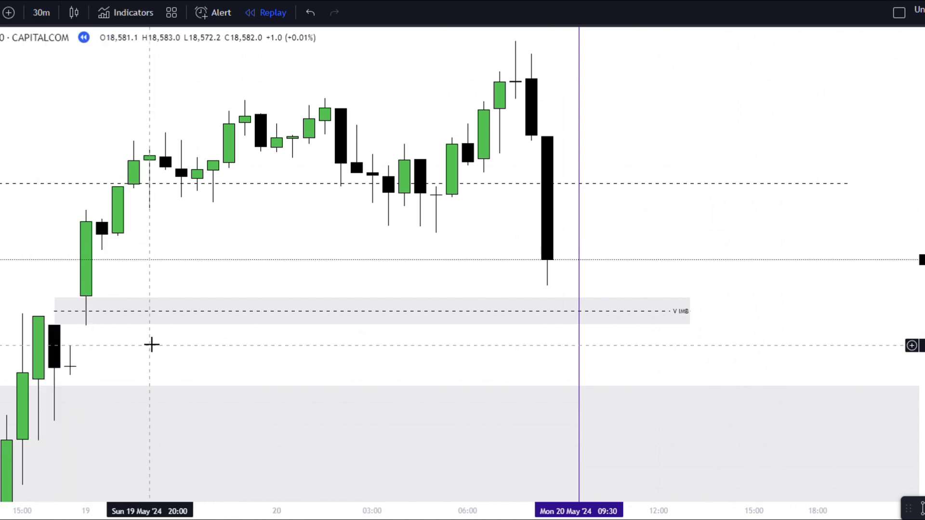
type("15m")
key("Return")
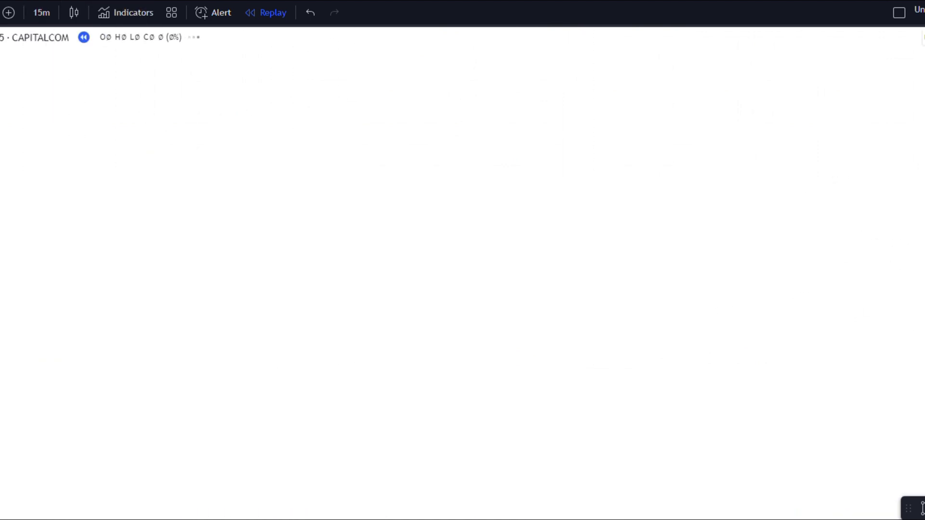
- Stretch the V IMB zone's lower starting corner to the 17 May 16:45 candle
left_click_drag(795, 345, 502, 316)
scroll(501, 316, "down", 5)
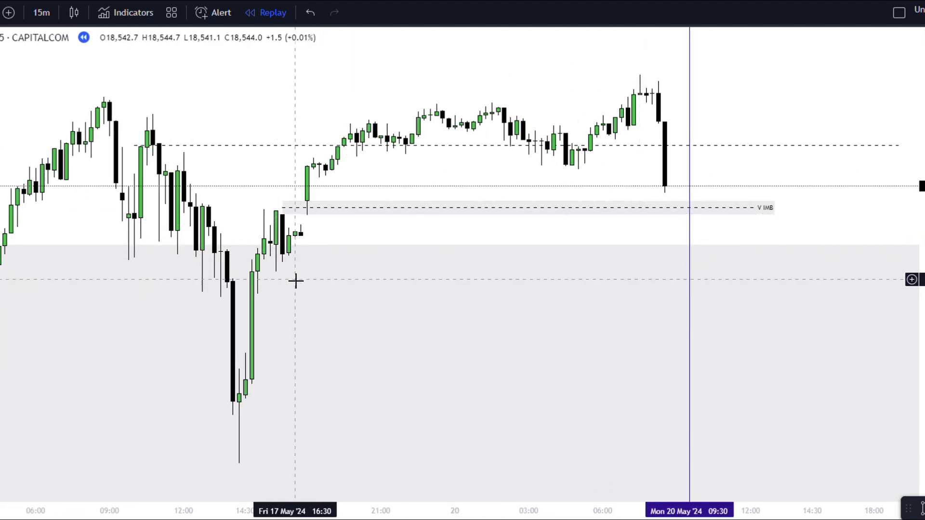
left_click_drag(282, 214, 300, 234)
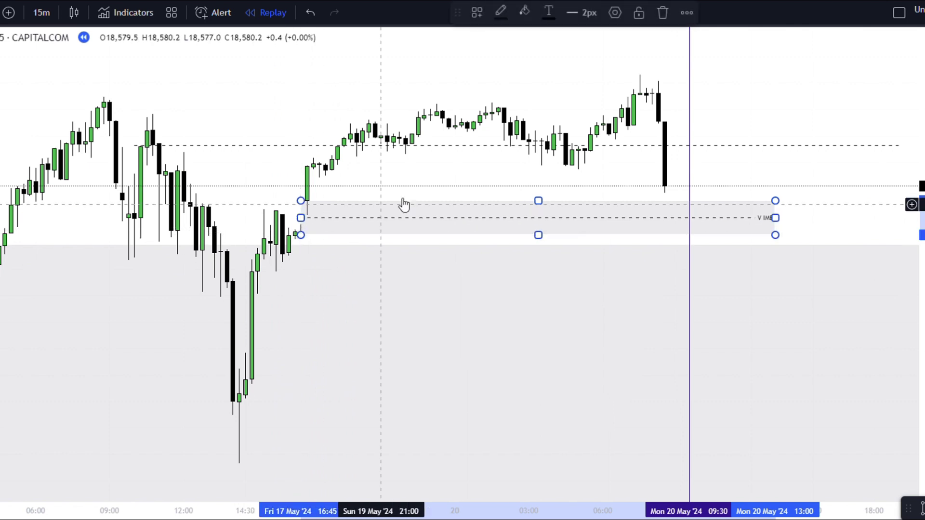
left_click(581, 161)
- Move the dashed line that starts on 17 May up to the 20 May 07:30 high
scroll(857, 266, "up", 3)
scroll(857, 266, "up", 1)
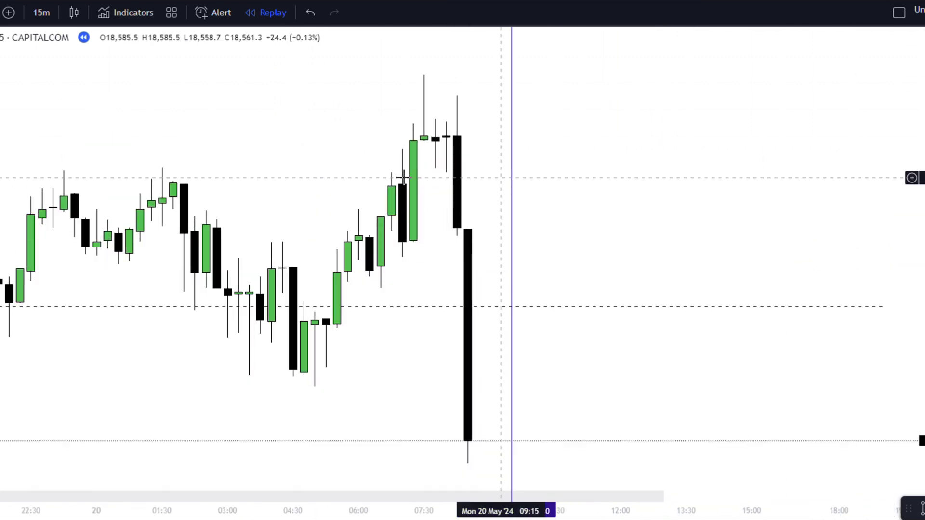
left_click_drag(632, 308, 684, 269)
scroll(684, 268, "down", 4)
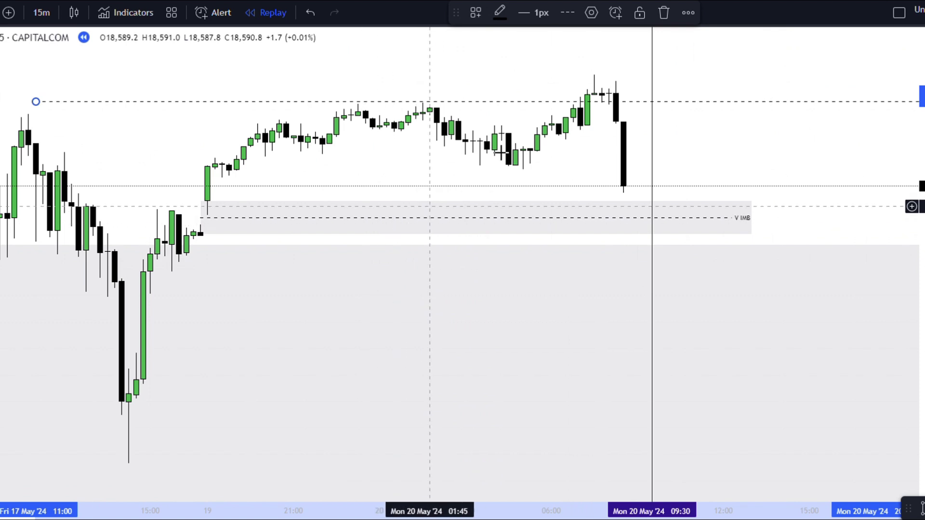
mouse_move(222, 102)
left_mouse_down()
mouse_move(676, 65)
mouse_move(780, 74)
left_mouse_up()
left_click(784, 129)
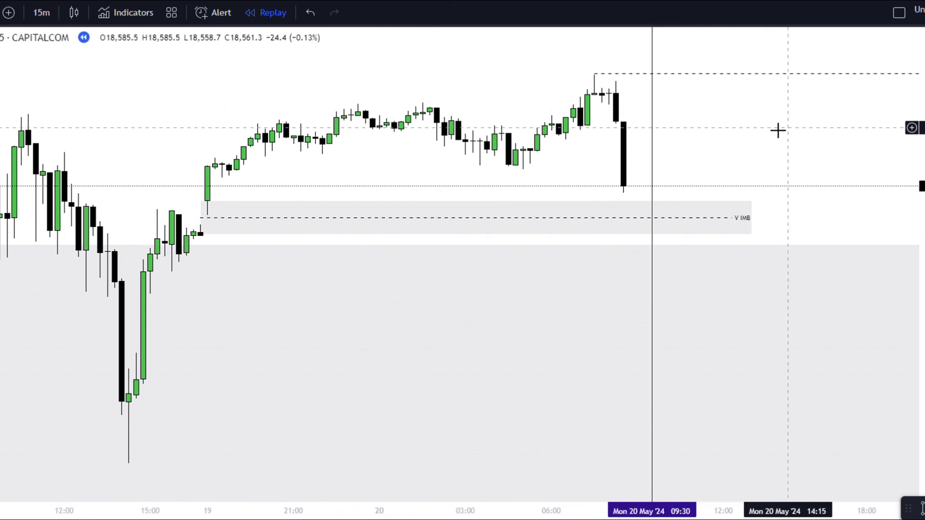
- Switch the chart to the 1-minute timeframe
left_click_drag(760, 144, 581, 145)
left_click_drag(922, 314, 922, 168)
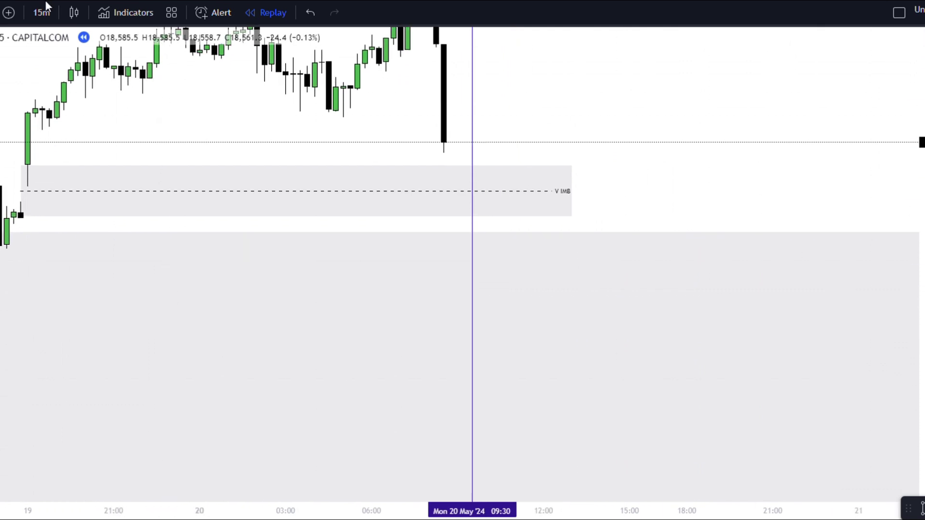
left_click(44, 12)
left_click(58, 191)
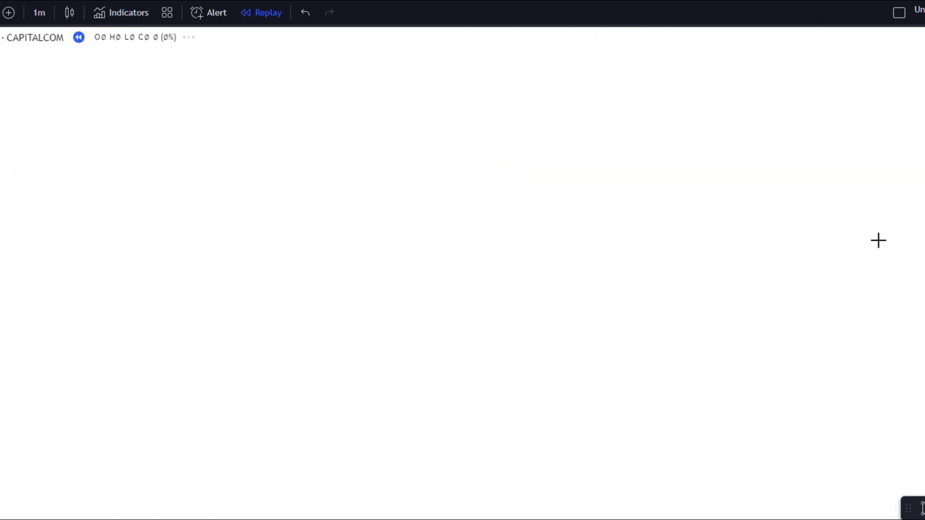
right_click(878, 241)
left_click(872, 265)
right_click(791, 254)
left_click(824, 268)
right_click(587, 264)
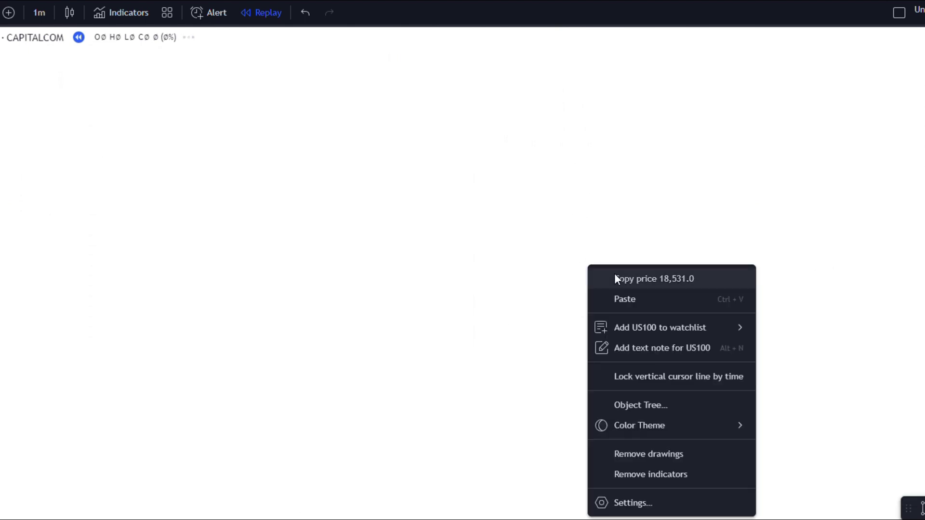
right_click(372, 278)
- Align the dashed line's start with the peak candle of the 20 May high on the 1-minute chart
left_click_drag(841, 273, 397, 282)
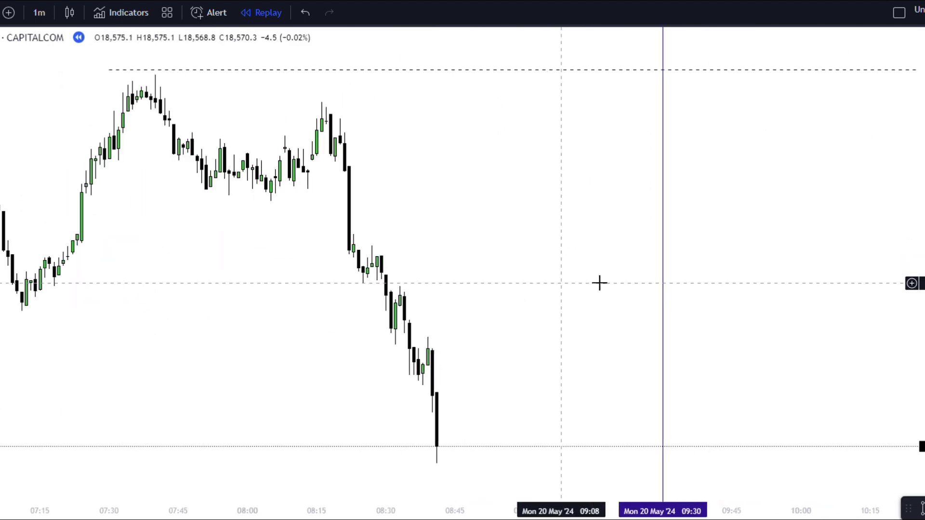
left_click_drag(922, 261, 921, 327)
left_click_drag(607, 328, 684, 267)
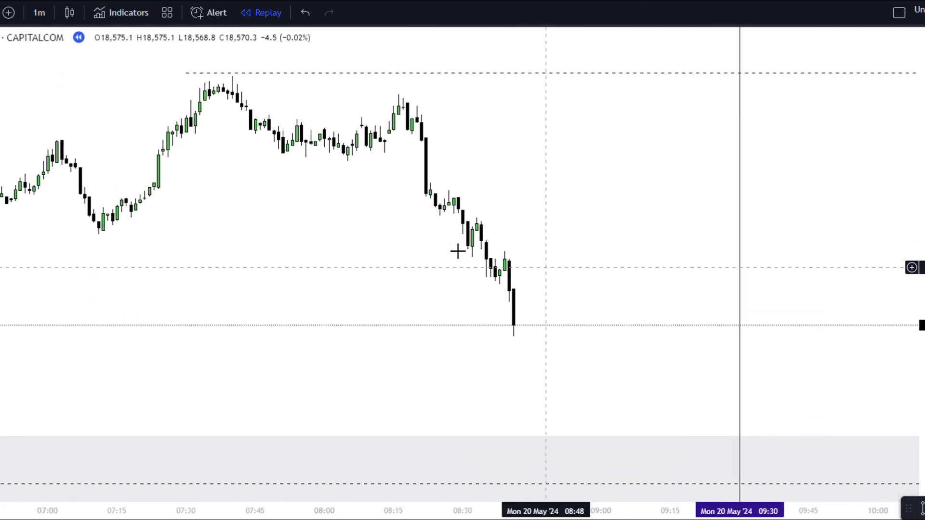
left_click(254, 75)
left_click_drag(255, 75, 302, 76)
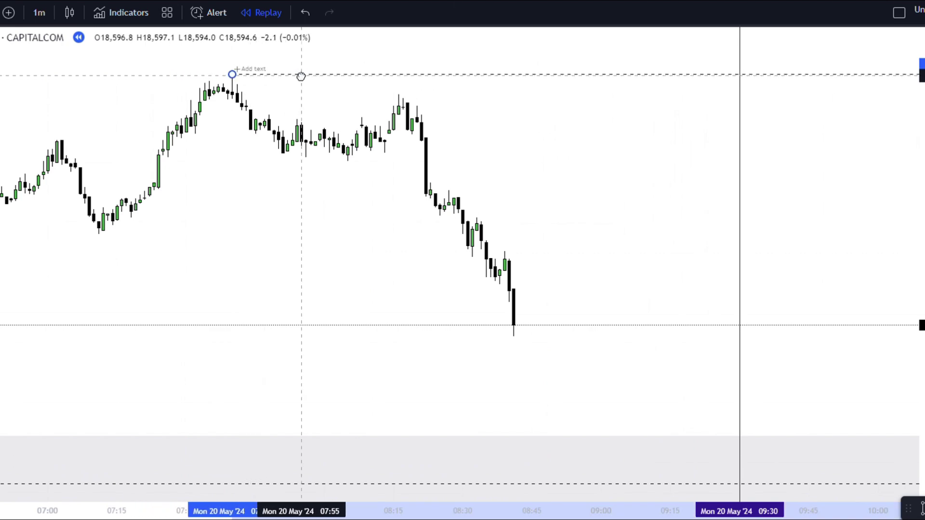
- Shorten the dashed line at the 20 May morning high by pulling its far end back to about 13:30
left_click_drag(818, 259, 326, 293)
scroll(739, 283, "down", 12)
left_click_drag(741, 277, 300, 283)
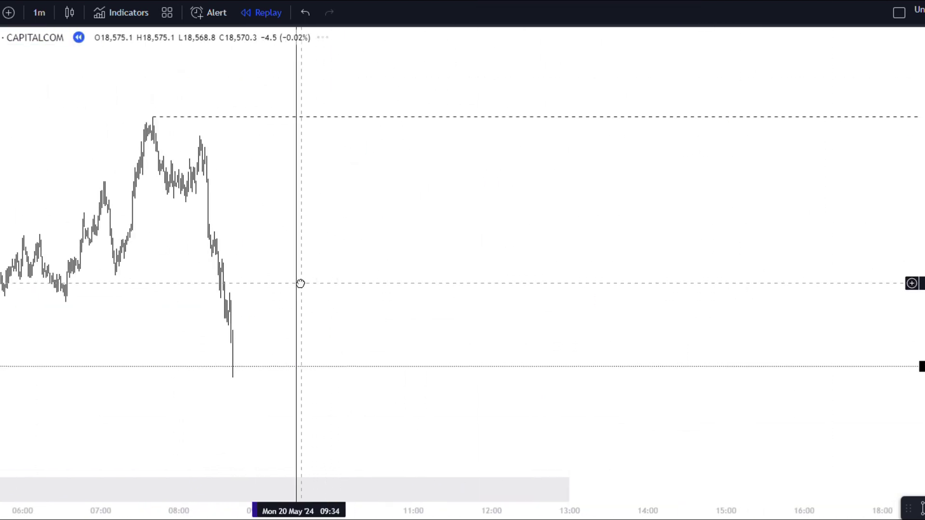
scroll(771, 214, "down", 4)
scroll(787, 223, "down", 4)
left_click_drag(785, 222, 266, 257)
scroll(863, 237, "down", 6)
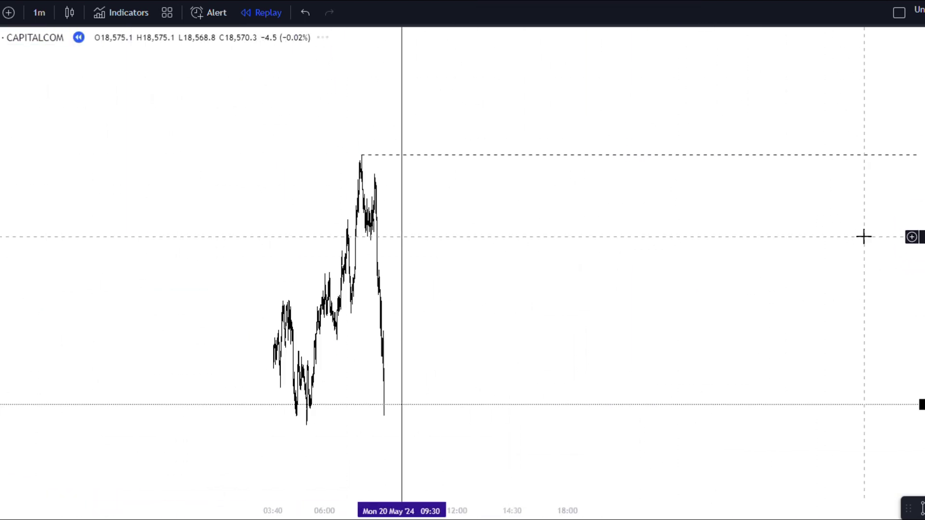
left_click_drag(774, 248, 271, 253)
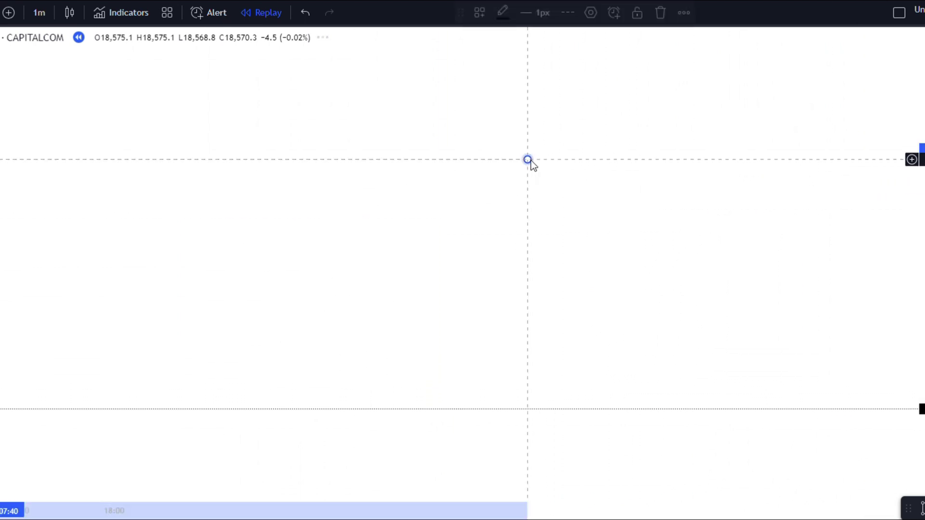
double_click(532, 160)
left_click(609, 192)
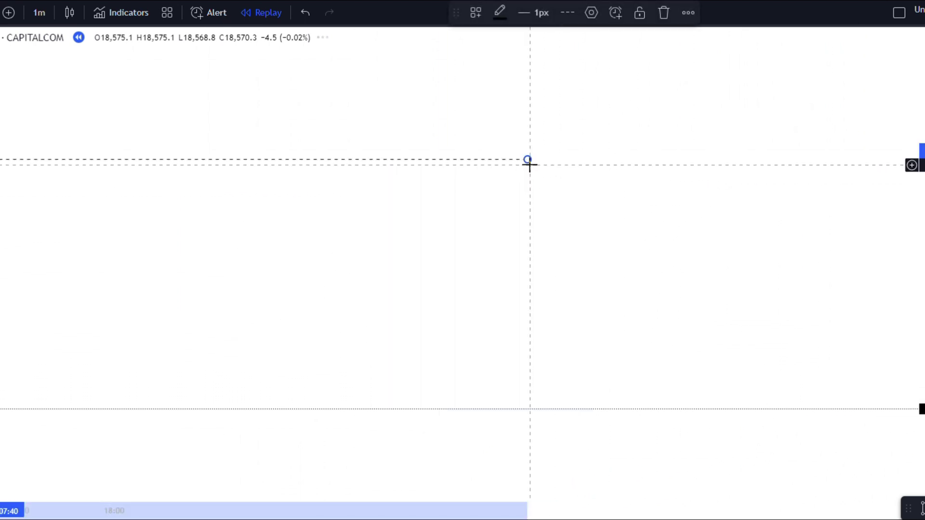
left_click_drag(528, 160, 37, 187)
left_click(87, 271)
left_click_drag(86, 272, 804, 262)
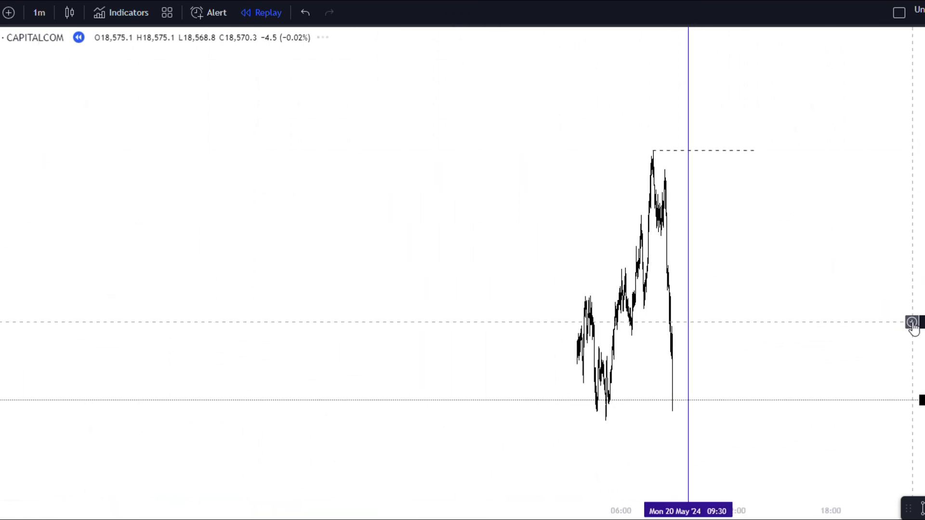
- Draw a horizontal dashed line from the 20 May low at about 05:11 to shortly before 10:00
scroll(858, 349, "up", 5)
scroll(857, 349, "up", 5)
left_click_drag(53, 271, 772, 257)
scroll(551, 293, "up", 12)
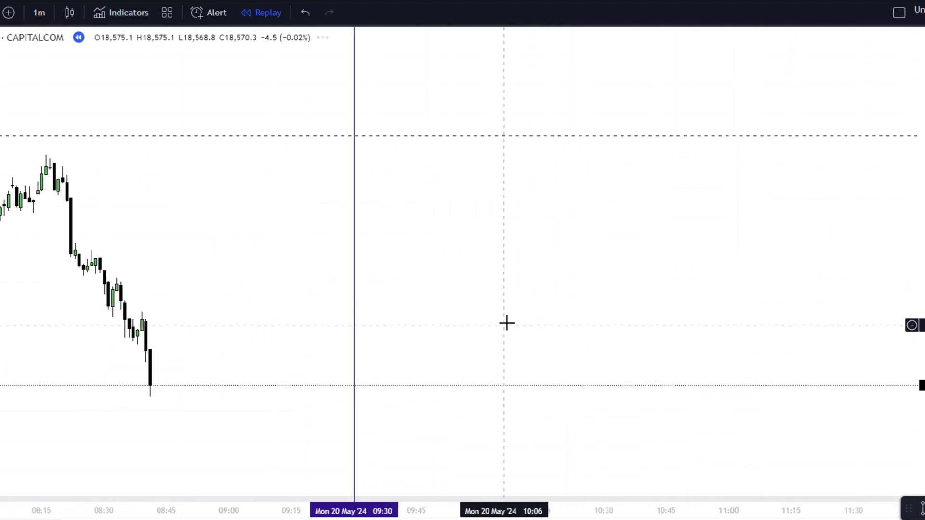
left_click_drag(460, 329, 859, 291)
scroll(529, 378, "down", 8)
scroll(548, 384, "up", 3)
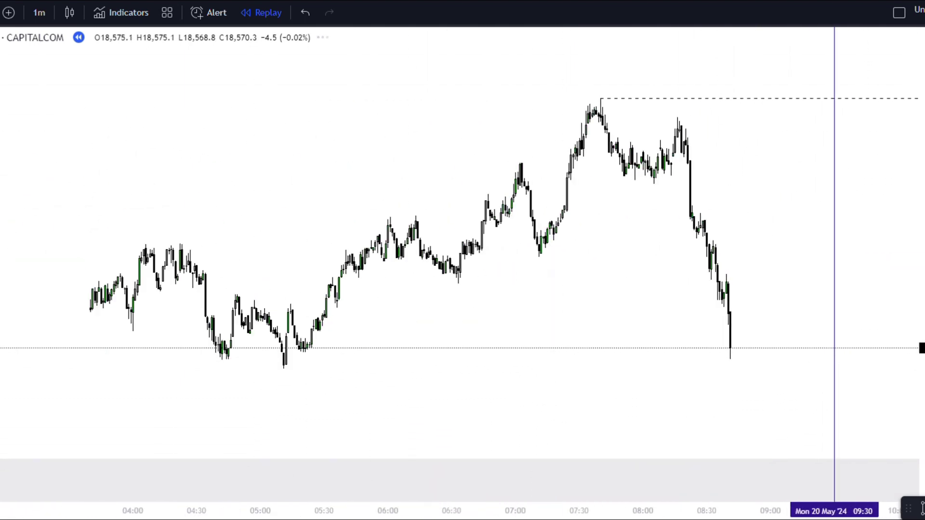
left_click_drag(919, 359, 919, 314)
left_click_drag(168, 302, 101, 172)
key("alt+j")
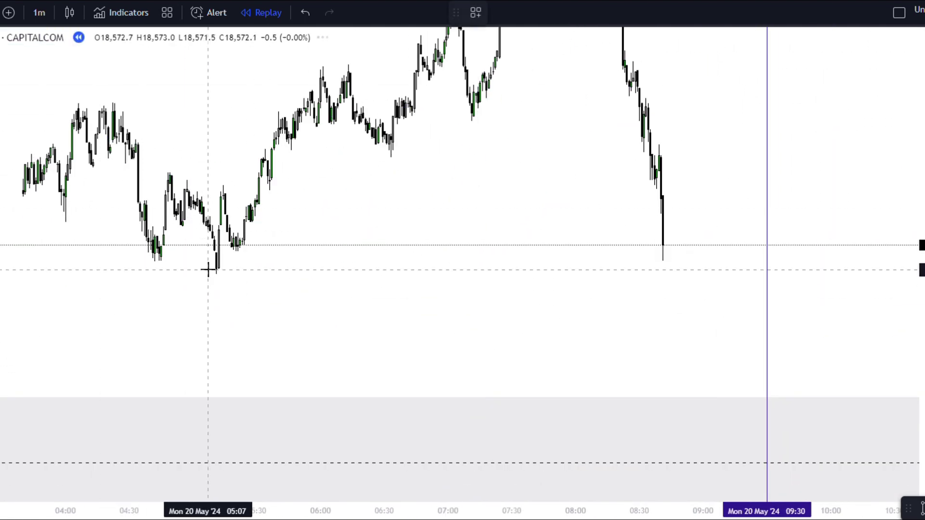
left_click(214, 273)
left_click_drag(833, 354, 658, 352)
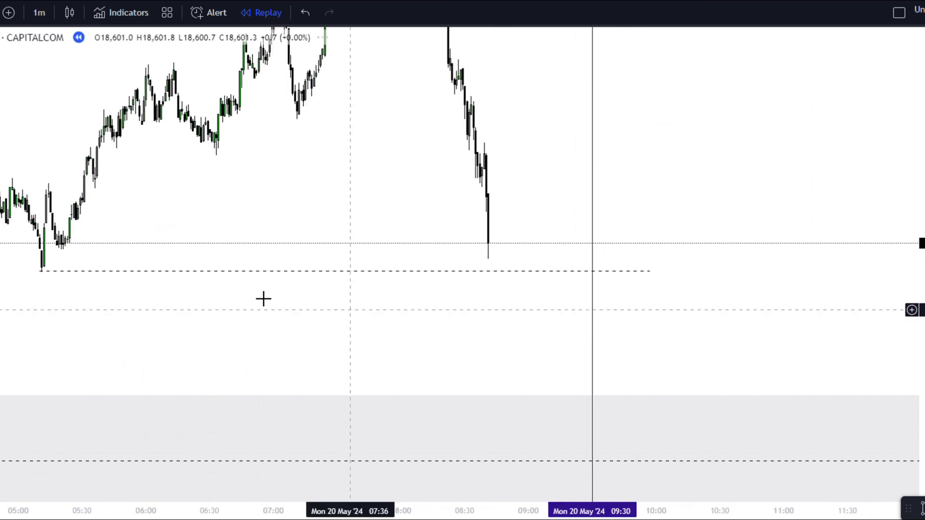
left_click_drag(40, 271, 42, 272)
left_click(99, 301)
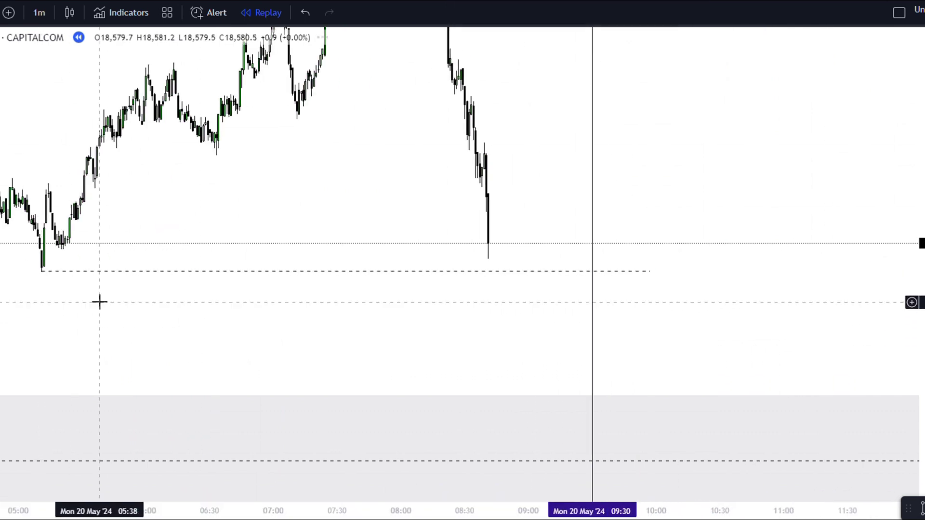
- Run the replay up to about 09:30 on 20 May and set the replay speed to 1x
left_click_drag(293, 339, 304, 409)
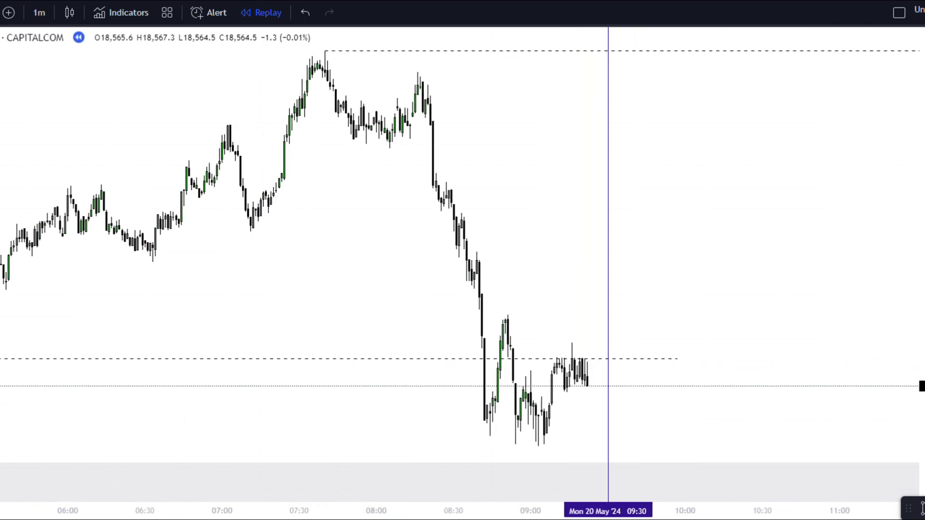
scroll(553, 309, "up", 2)
scroll(715, 326, "up", 2)
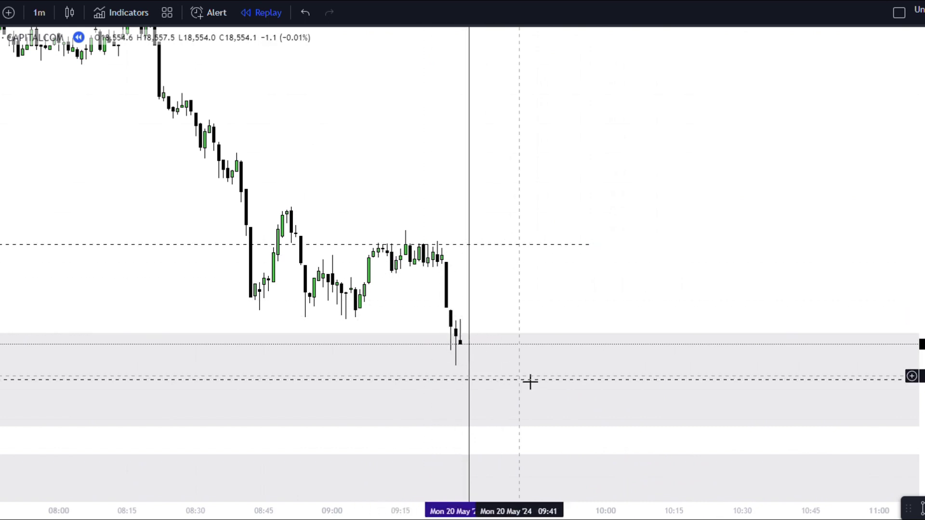
left_click_drag(559, 330, 609, 246)
left_click_drag(622, 207, 617, 263)
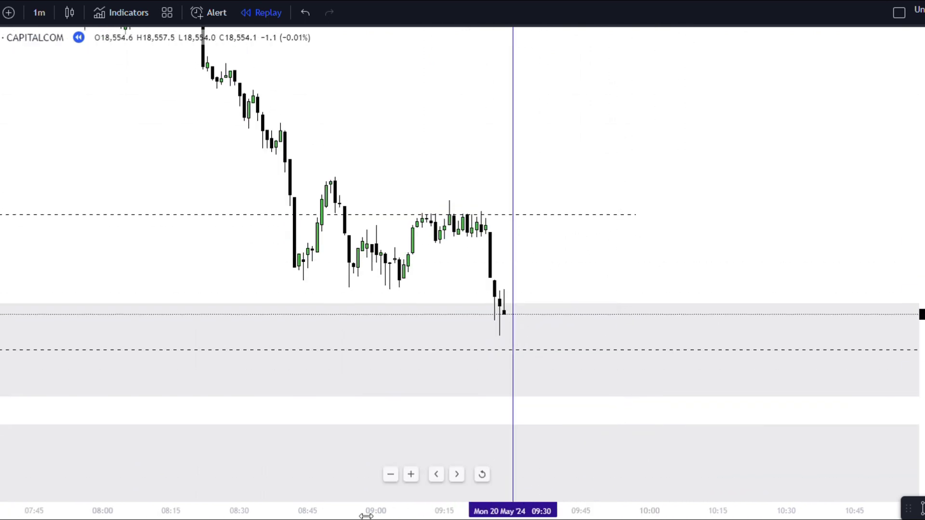
left_click(358, 513)
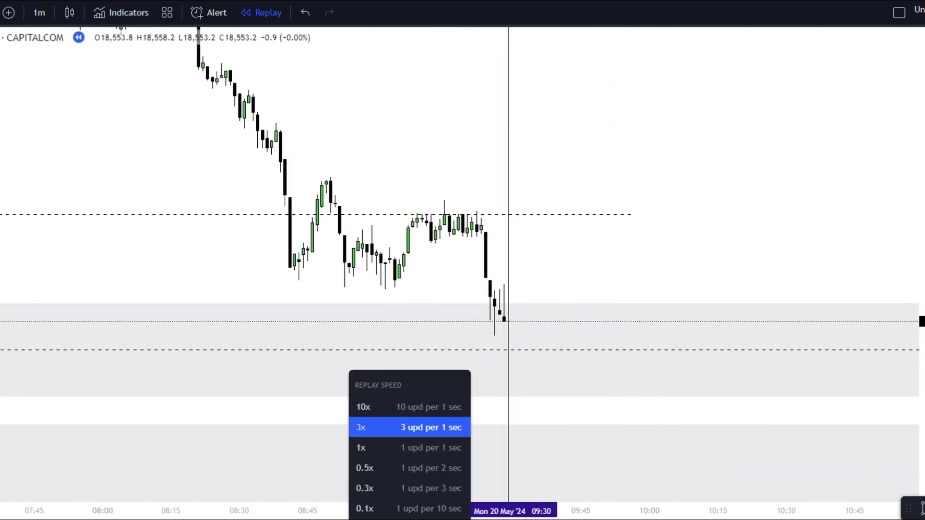
left_click(381, 448)
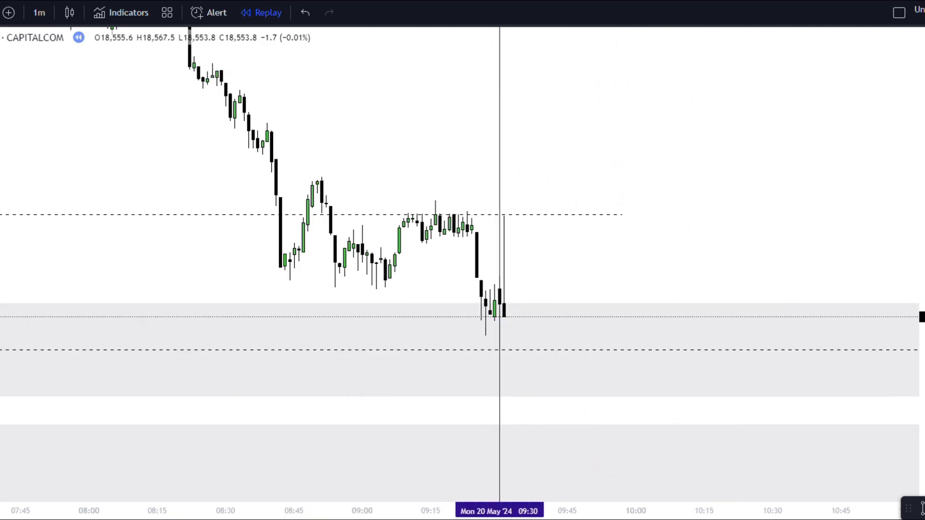
- Move the dashed line of the early-morning low further down, with its end at 09:59
scroll(669, 244, "up", 3)
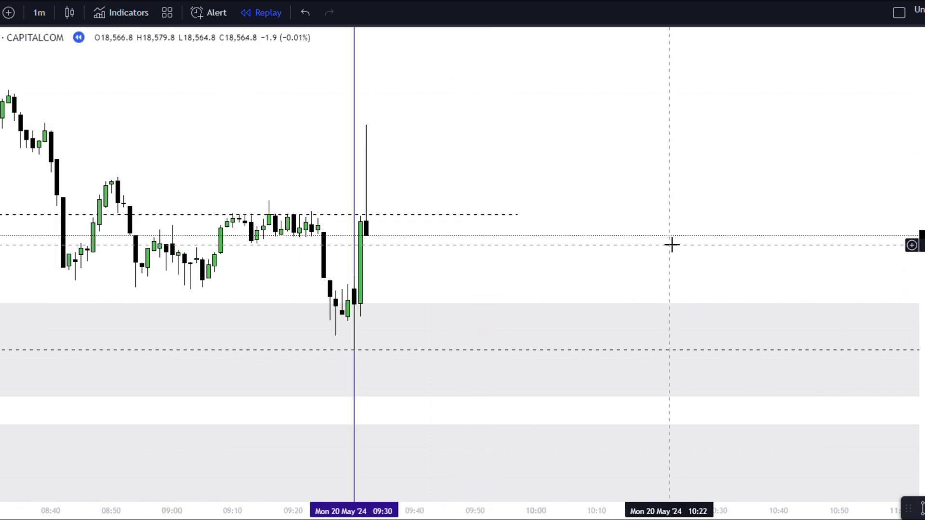
left_click_drag(501, 215, 513, 264)
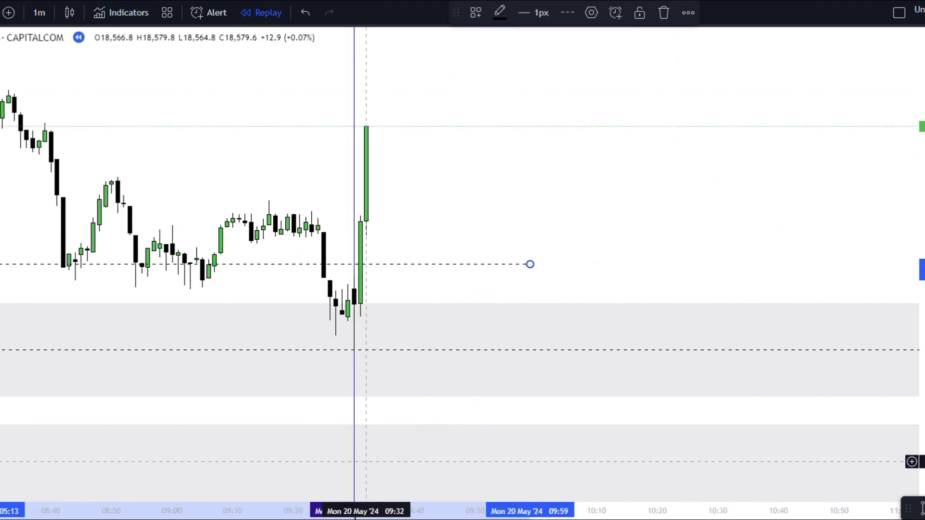
left_click_drag(436, 293, 445, 360)
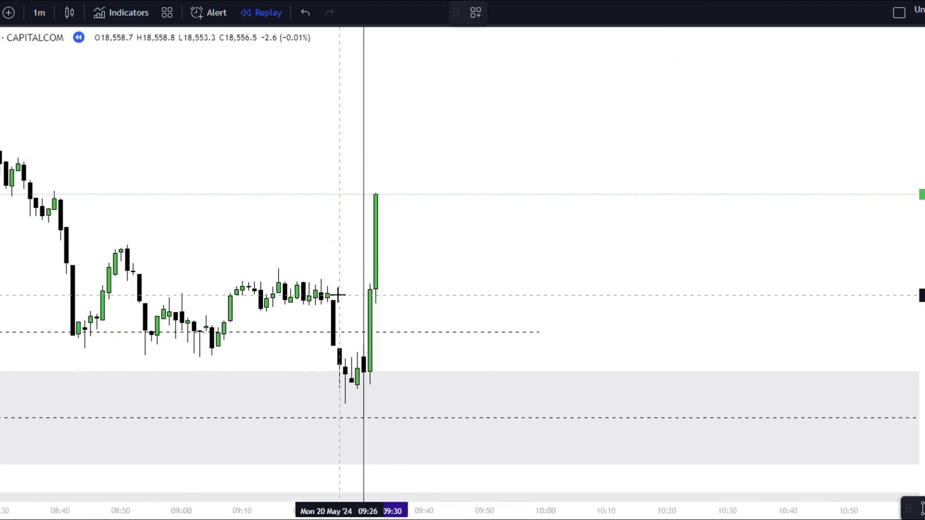
- Mark the 09:23 swing high with a short horizontal dashed line reaching just past the 09:32 candle
left_click(382, 278)
left_click_drag(532, 252, 533, 244)
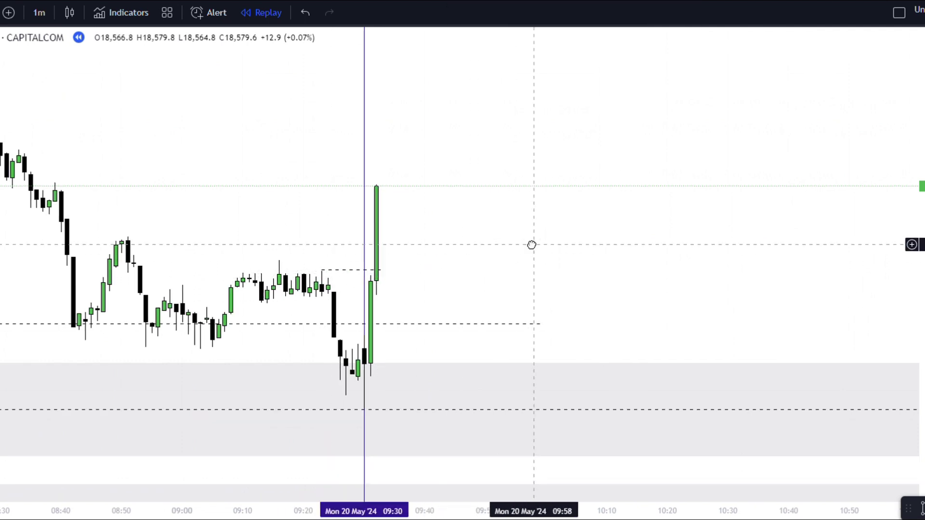
left_click(341, 270)
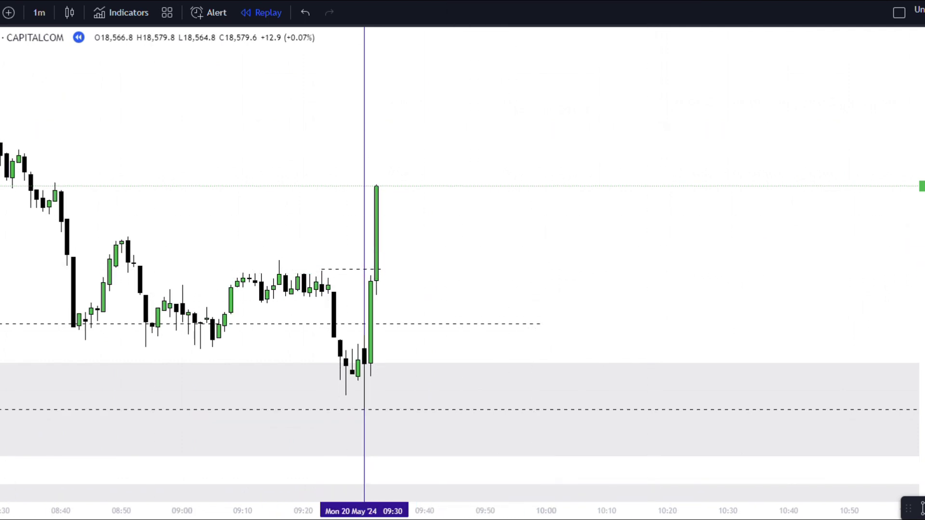
- Place a long position at 09:30 on the short dashed line, with the stop at the swing low beneath and the target at the upper dashed line
left_click(1, 202)
left_click(38, 150)
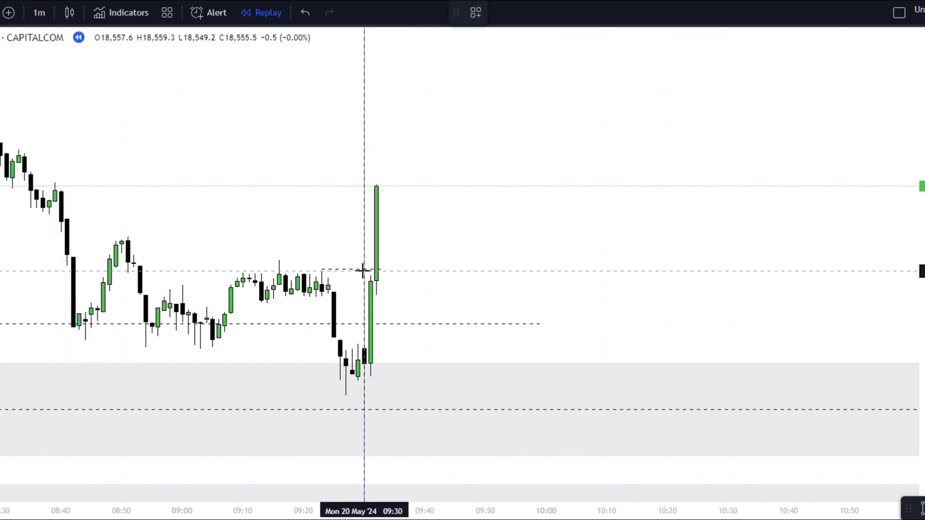
left_click(364, 270)
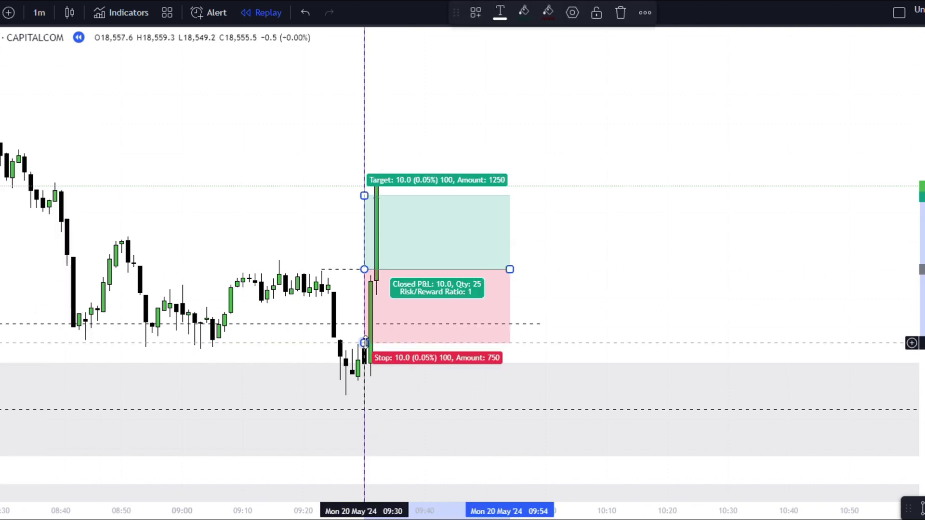
left_click_drag(365, 343, 396, 395)
left_click_drag(637, 209, 632, 389)
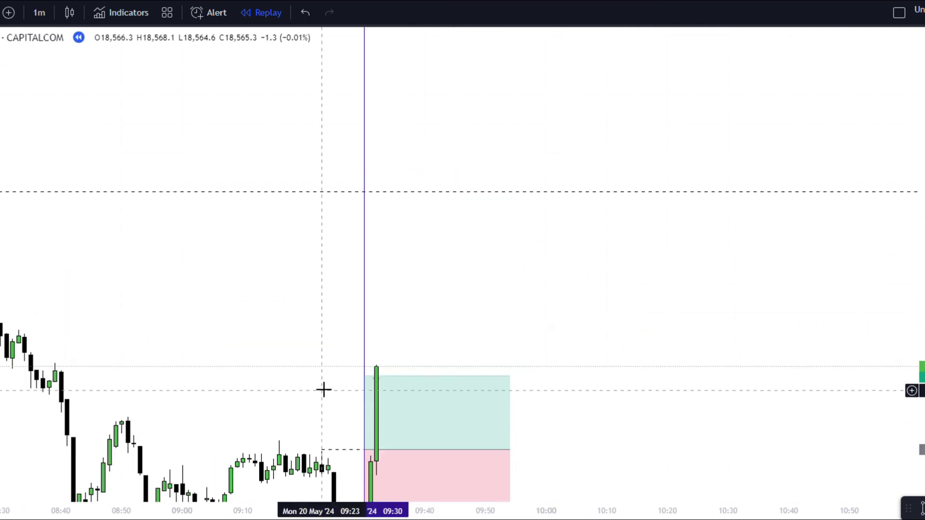
left_click_drag(365, 376, 500, 192)
mouse_move(643, 351)
left_mouse_down()
mouse_move(654, 206)
mouse_move(678, 231)
left_mouse_up()
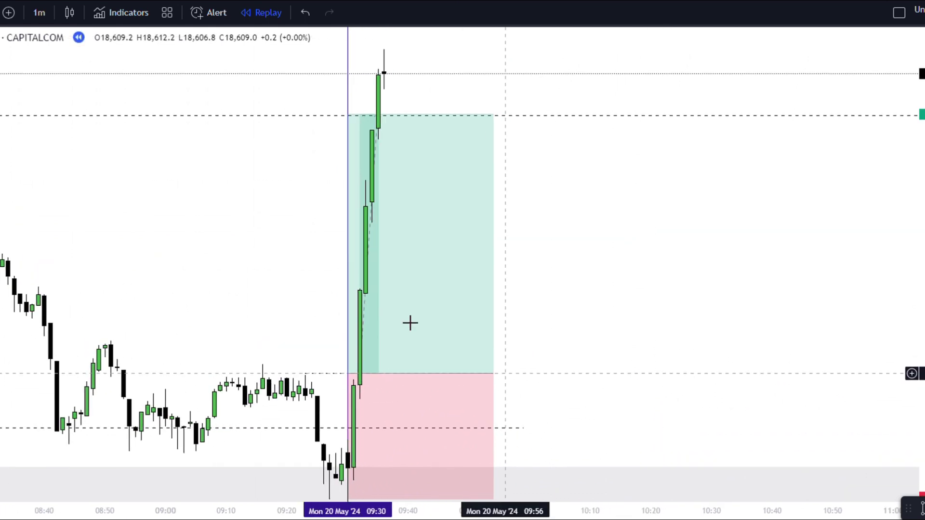
- Review the long position's risk/reward ratio and the candles around its entry level
left_click(430, 372)
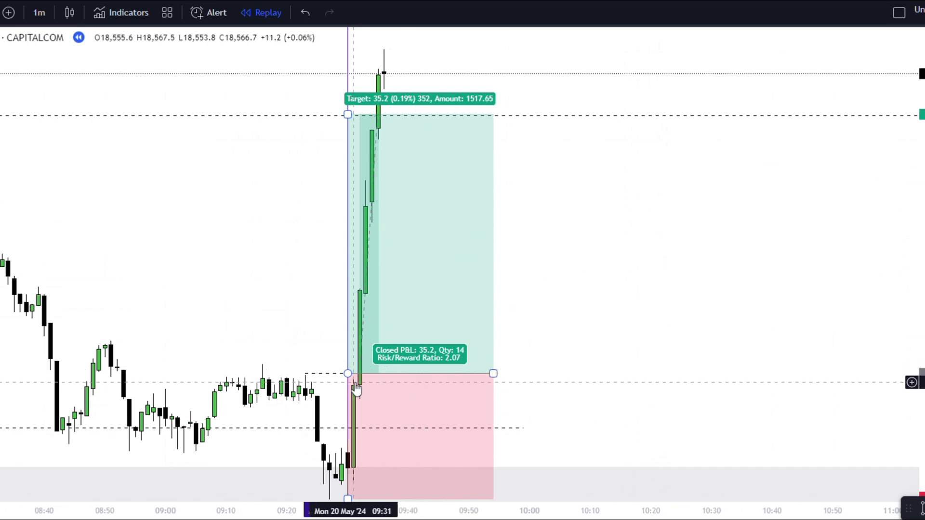
scroll(605, 386, "down", 3)
left_click(443, 399)
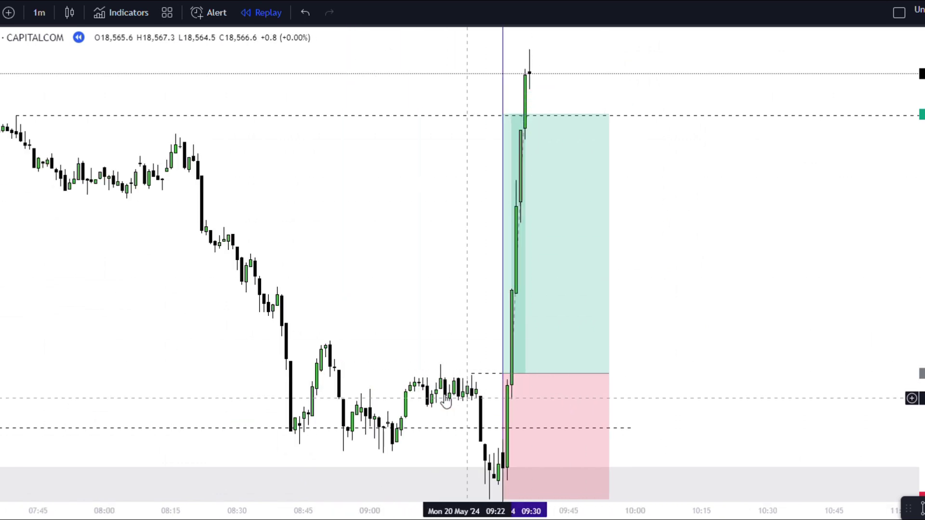
left_click(513, 394)
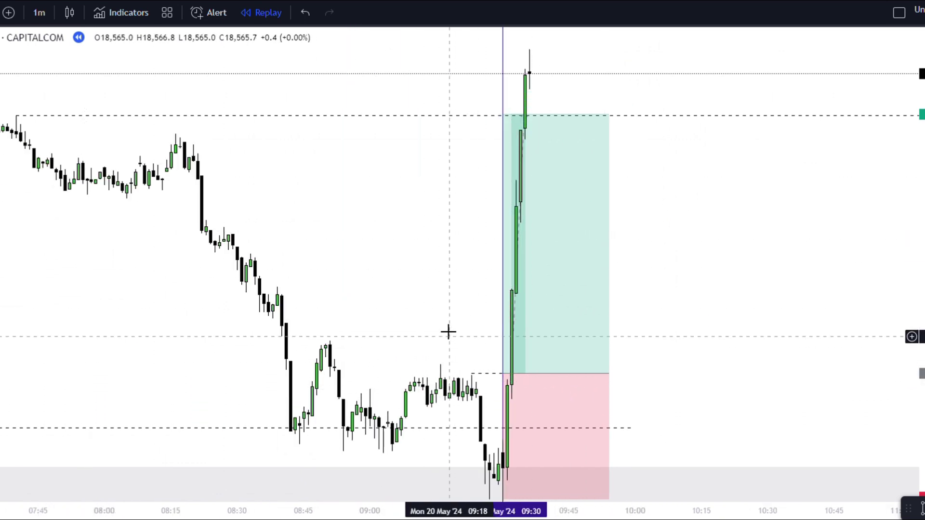
left_click_drag(448, 331, 432, 294)
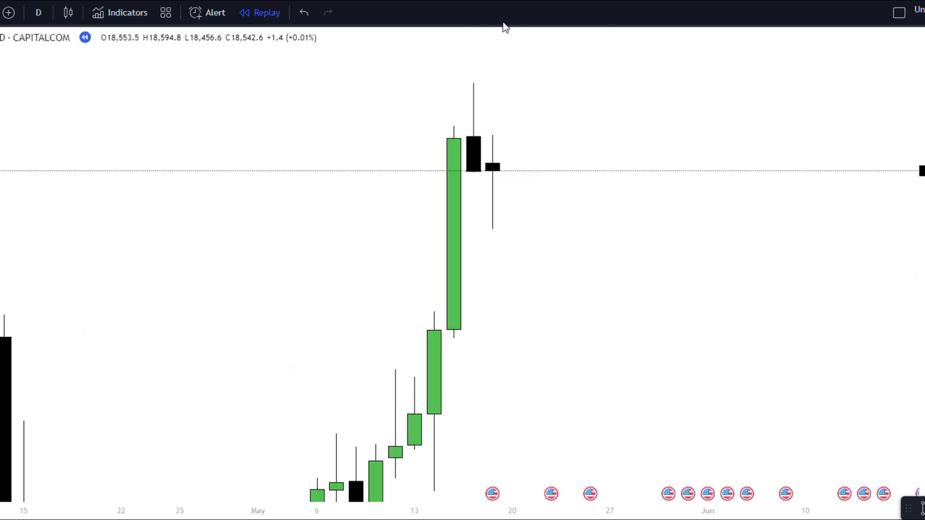
- Label the grey rectangle around the large green May candle on the daily chart "IRL"
left_click_drag(674, 110, 619, 106)
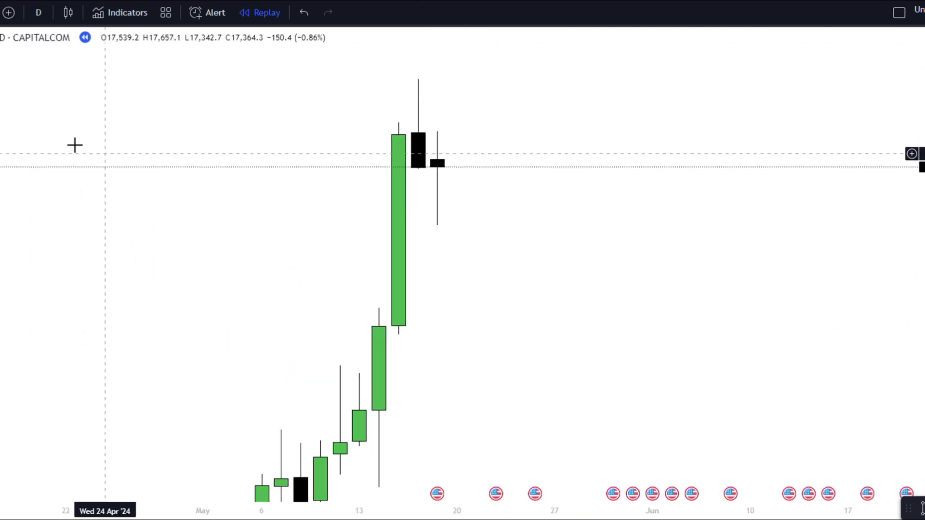
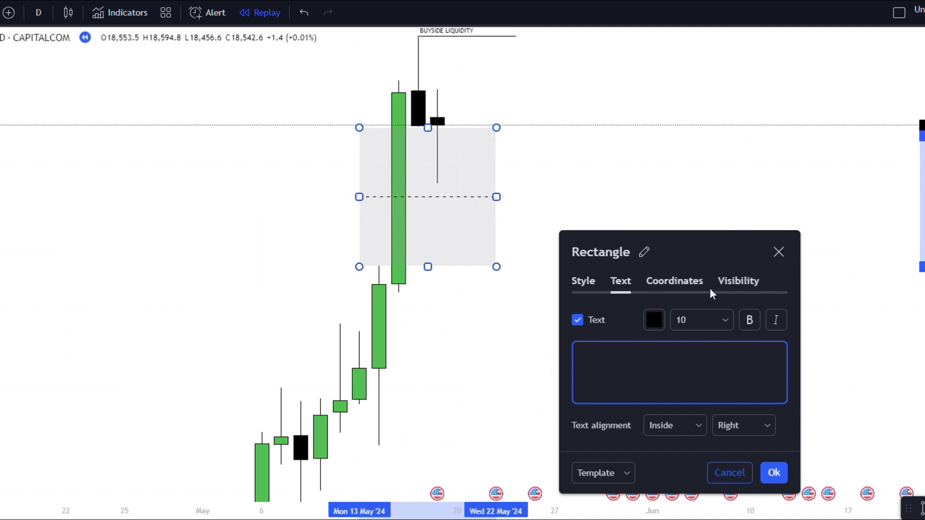
left_click_drag(700, 254, 494, 332)
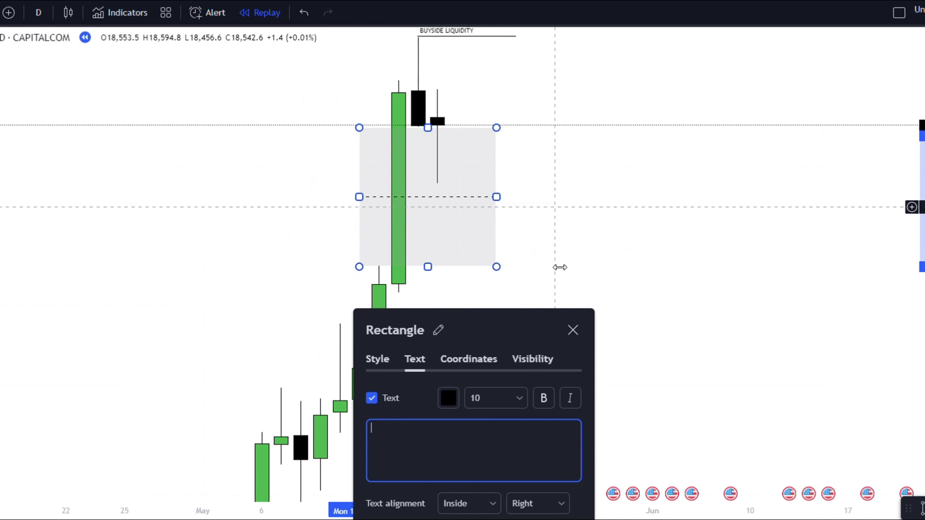
left_click_drag(472, 331, 469, 288)
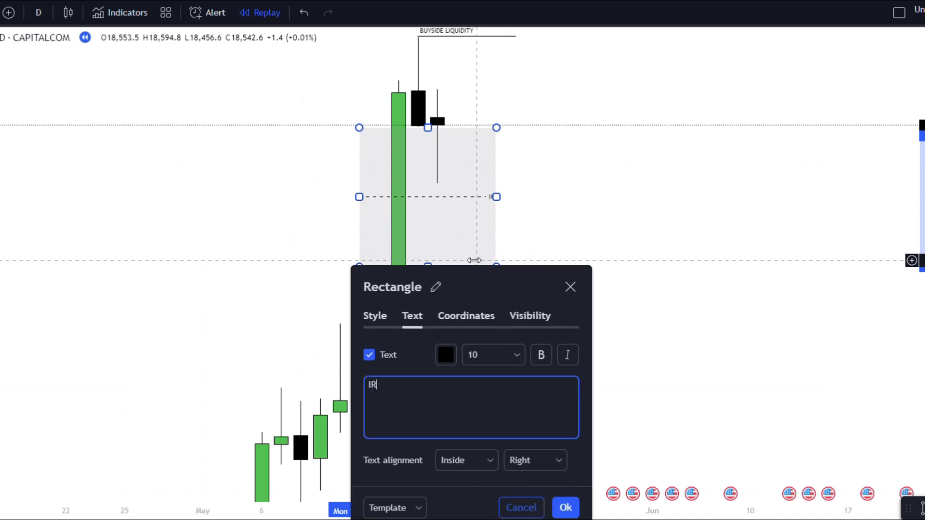
left_click(566, 508)
- Switch the chart to the 1-hour timeframe
left_click(39, 12)
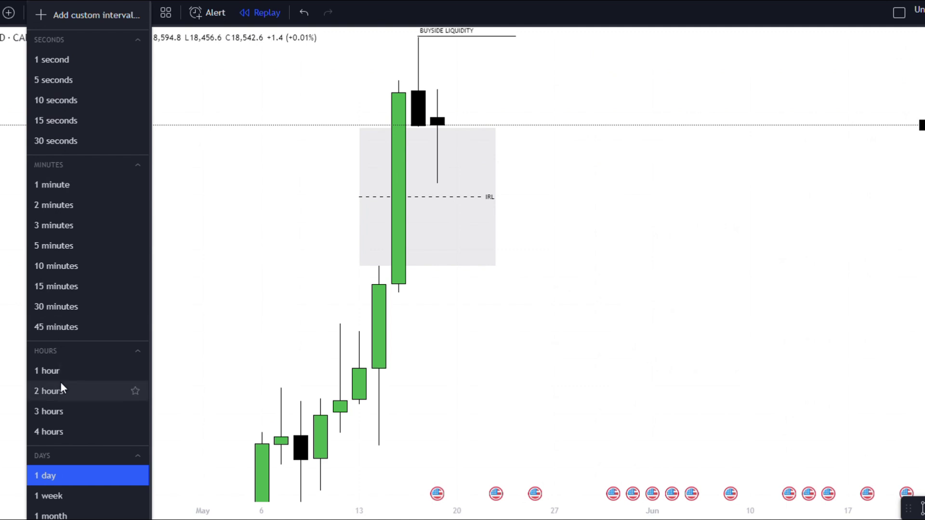
left_click(77, 371)
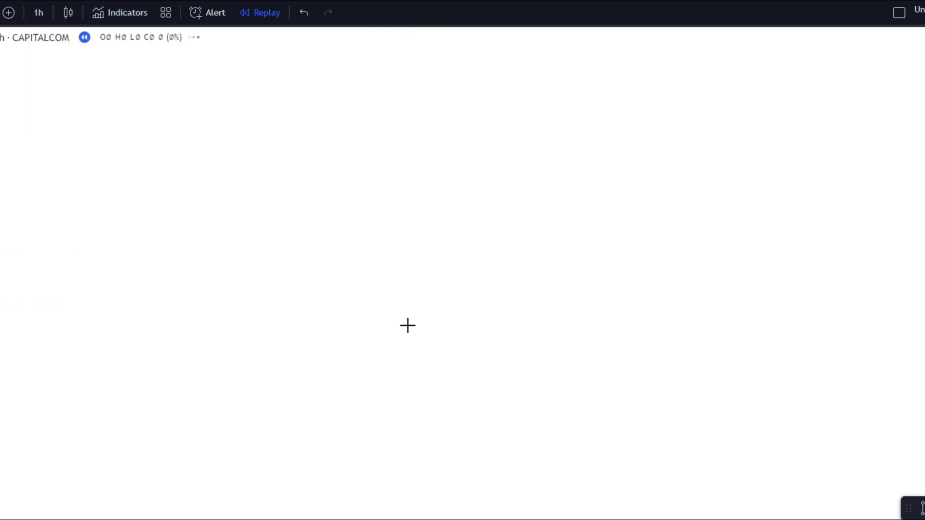
right_click(762, 224)
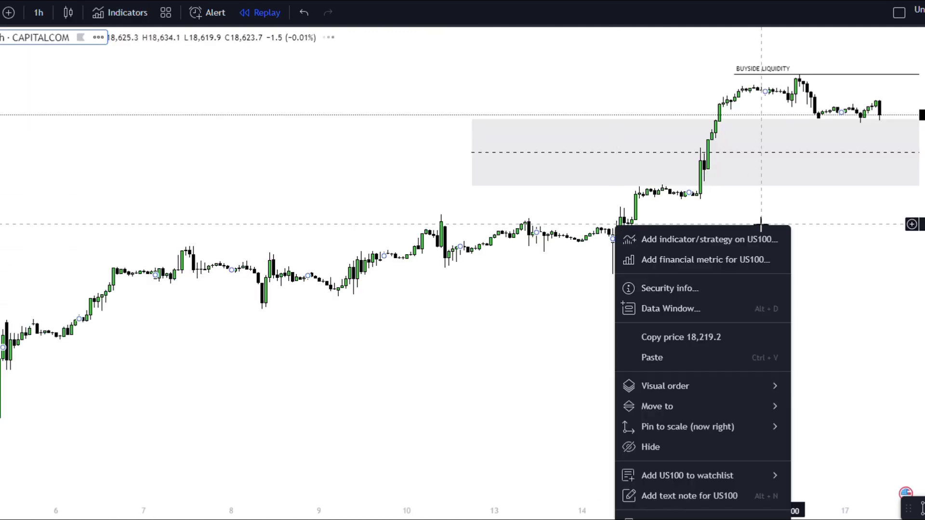
- Draw a rectangle over the 1-hour imbalance around midday on 15 May, inside the larger IRL zone, extending beyond the latest candle
left_click(539, 310)
scroll(708, 395, "up", 6)
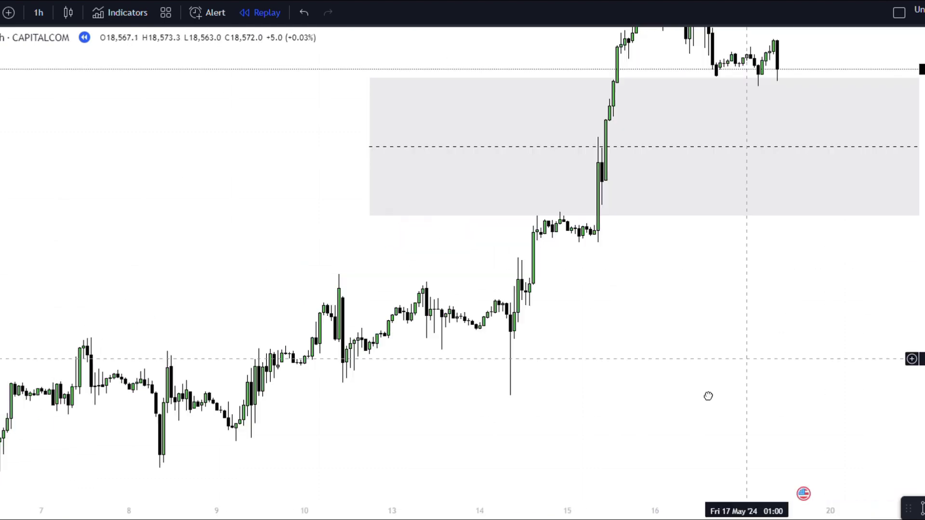
left_click_drag(921, 388, 890, 5)
scroll(557, 104, "up", 2)
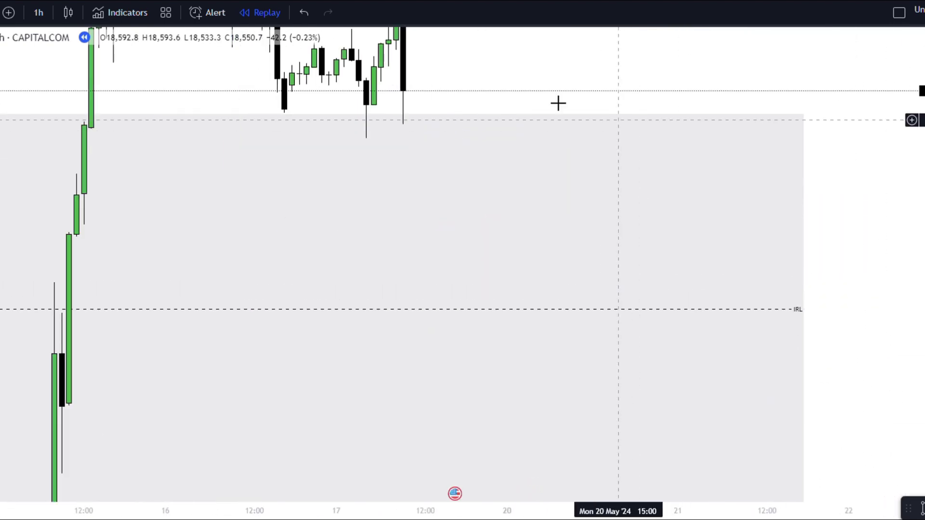
left_click_drag(495, 89, 660, 135)
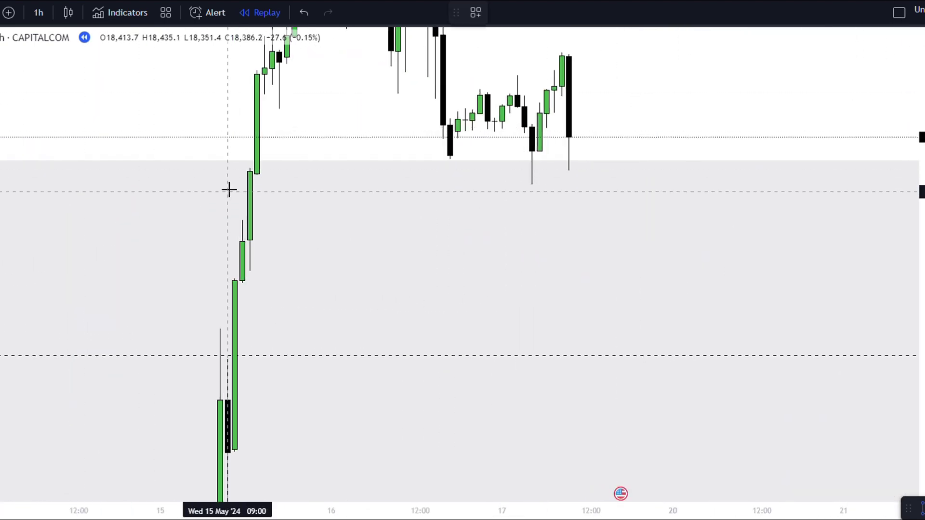
mouse_move(237, 174)
left_mouse_down()
mouse_move(455, 223)
mouse_move(586, 211)
mouse_move(644, 222)
left_mouse_up()
left_click(641, 139)
left_click_drag(641, 138, 639, 176)
scroll(733, 176, "up", 4)
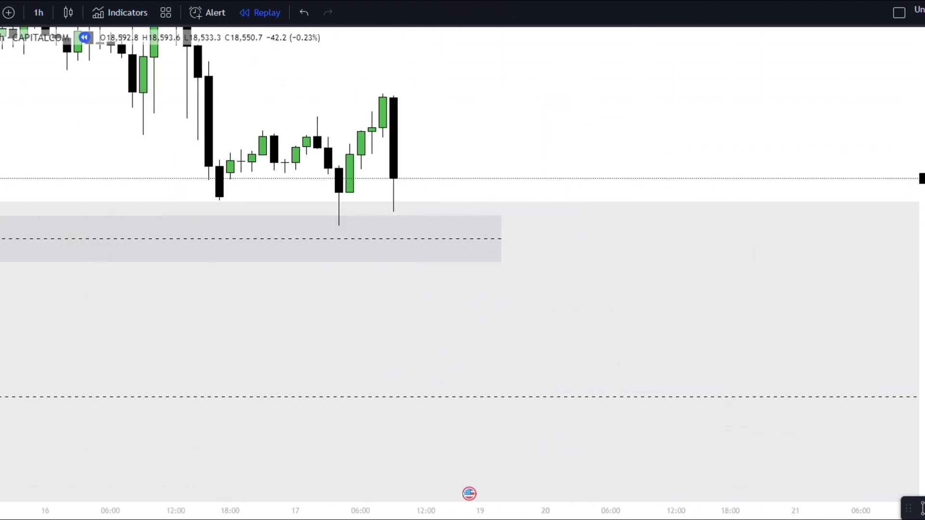
- Draw a horizontal line from the swing low at 04:00 on 17 May, extending beyond the latest candle
left_click_drag(922, 378, 923, 244)
left_click_drag(779, 150, 758, 237)
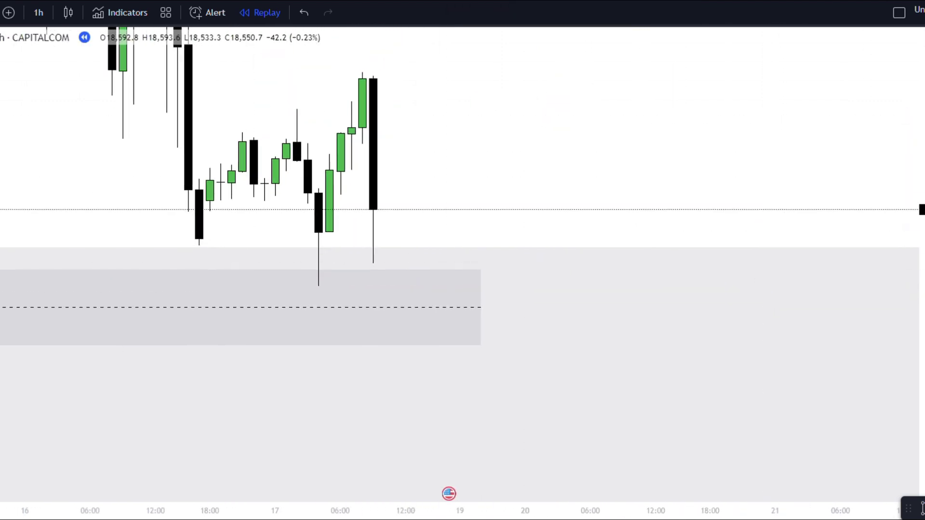
left_click(318, 288)
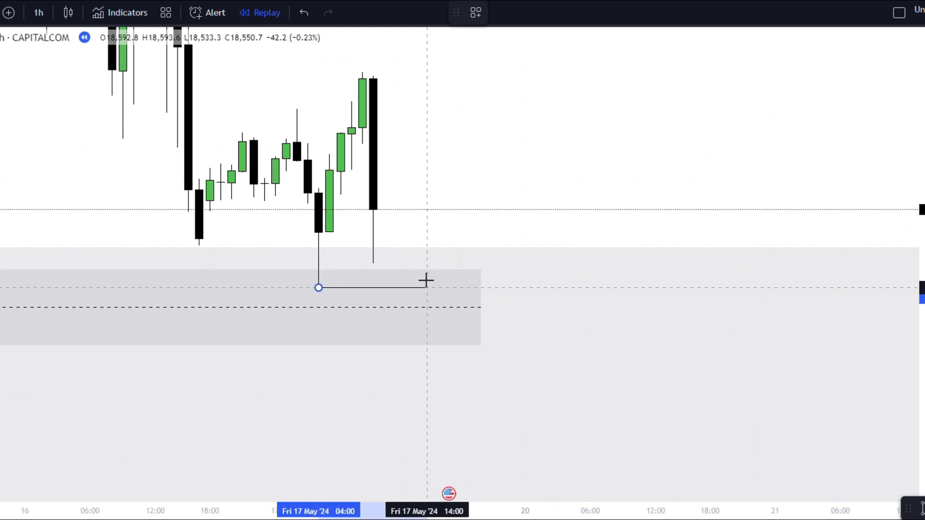
left_click(448, 288)
left_click_drag(397, 299, 402, 295)
left_click(459, 153)
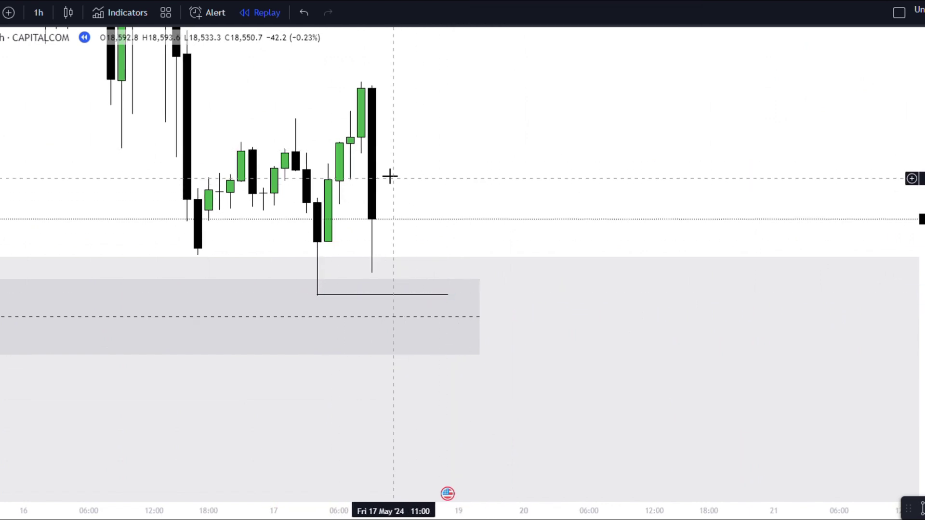
- Switch the chart to the 30-minute timeframe and reset the chart view
left_click(39, 12)
left_click(85, 303)
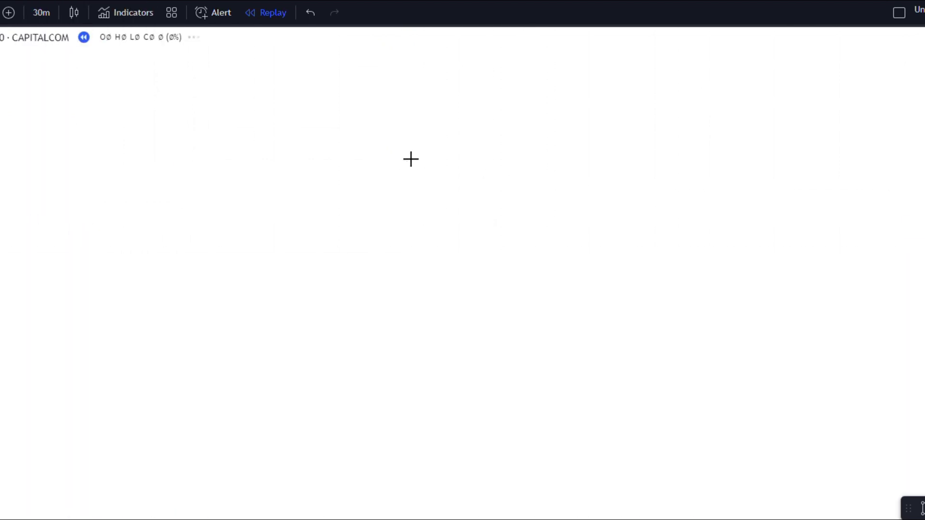
right_click(411, 160)
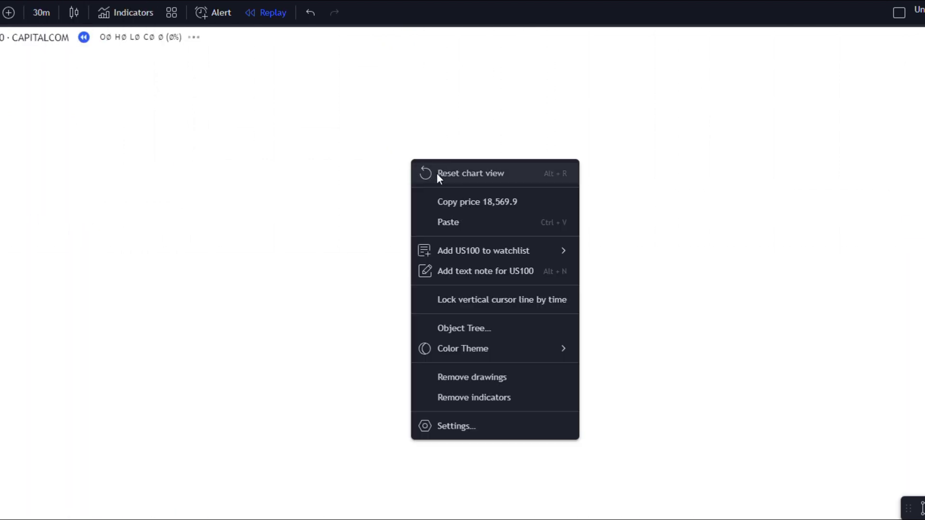
left_click(437, 174)
right_click(503, 192)
left_click(534, 209)
right_click(520, 205)
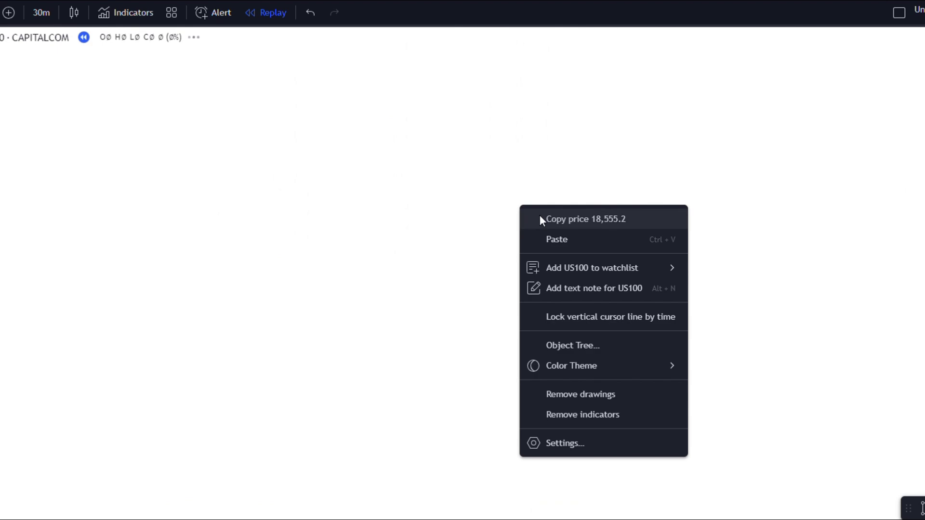
left_click(539, 215)
scroll(820, 397, "up", 8)
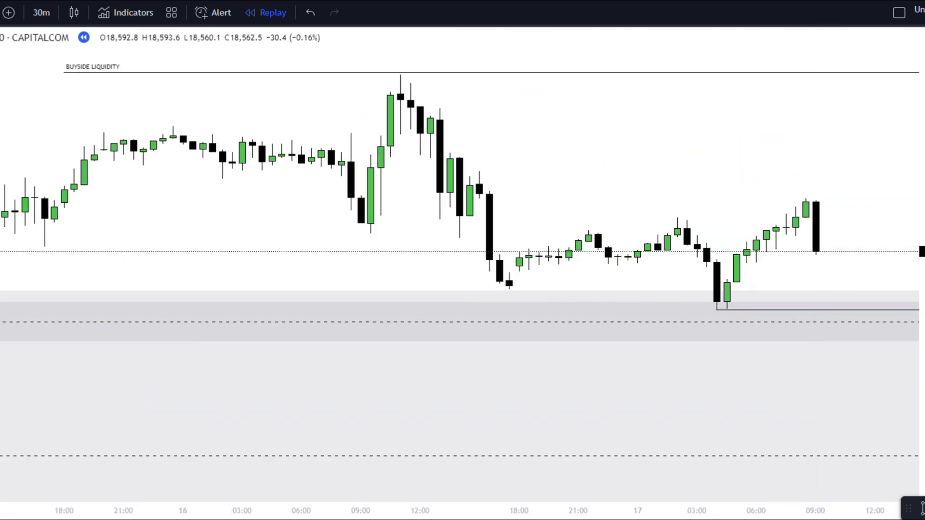
- Mark 09:30 on 17 May with a vertical line
left_click_drag(922, 289, 501, 165)
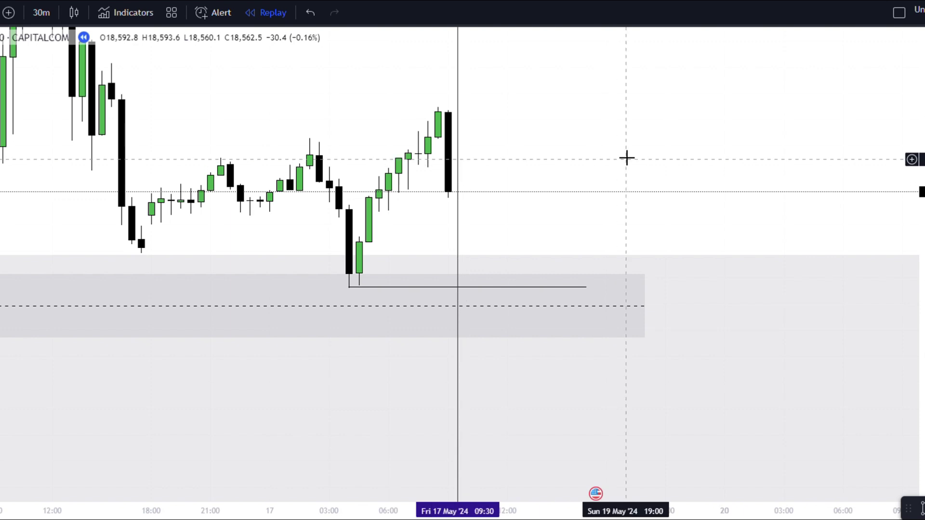
left_click_drag(626, 157, 738, 136)
- Draw a rectangle from the 03:30 candle's low to the 04:30 candle's high, extending to 12:30, and label it "BPR"
scroll(628, 184, "up", 2)
left_click_drag(921, 341, 921, 193)
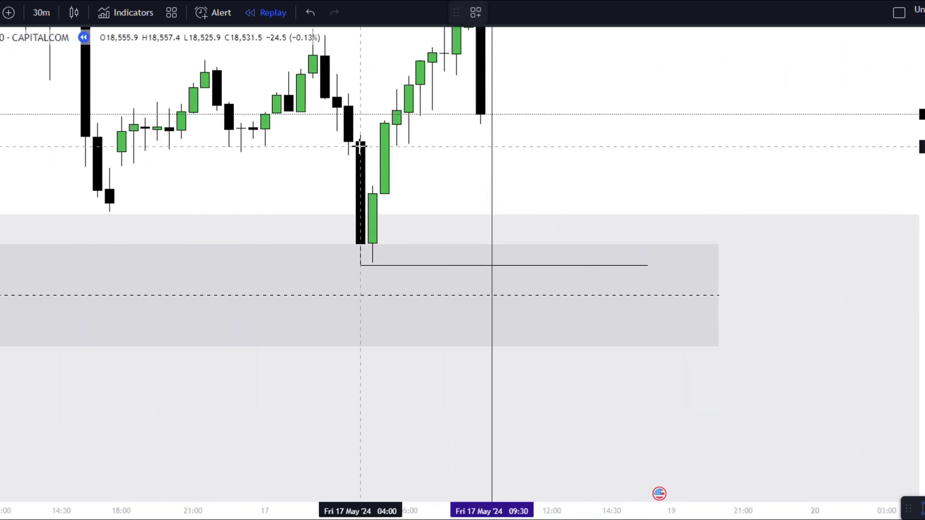
left_click_drag(348, 155, 565, 185)
left_click(645, 188)
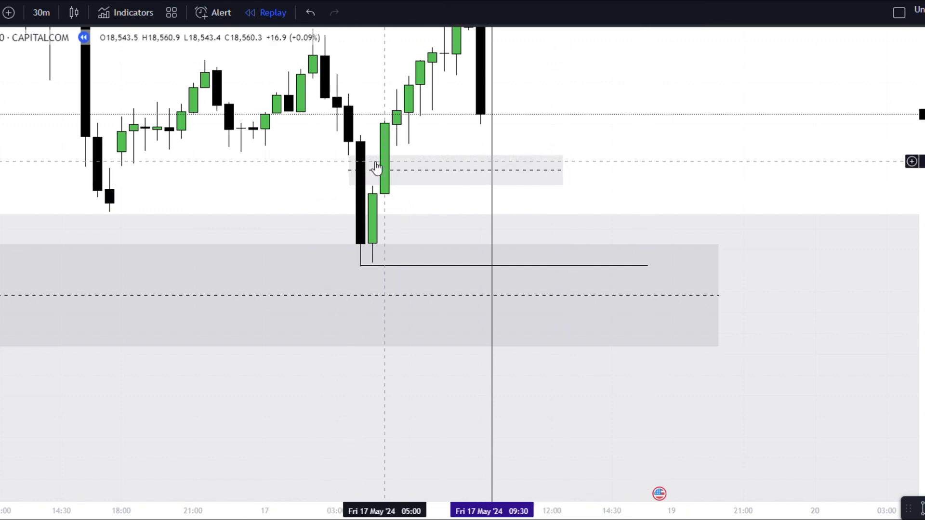
double_click(560, 174)
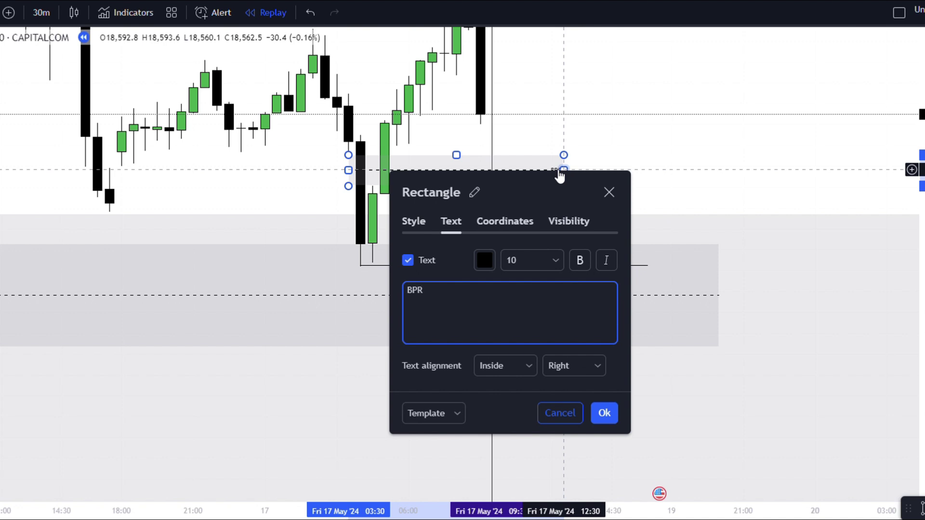
left_click_drag(560, 174, 719, 274)
left_click(750, 366)
- Switch the chart to the 1-minute timeframe
left_click(39, 13)
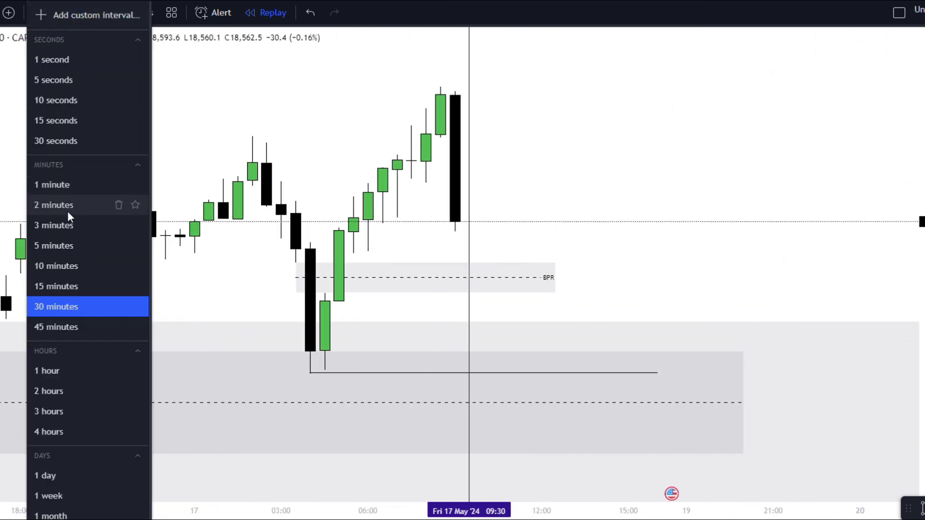
left_click(56, 185)
left_click(40, 12)
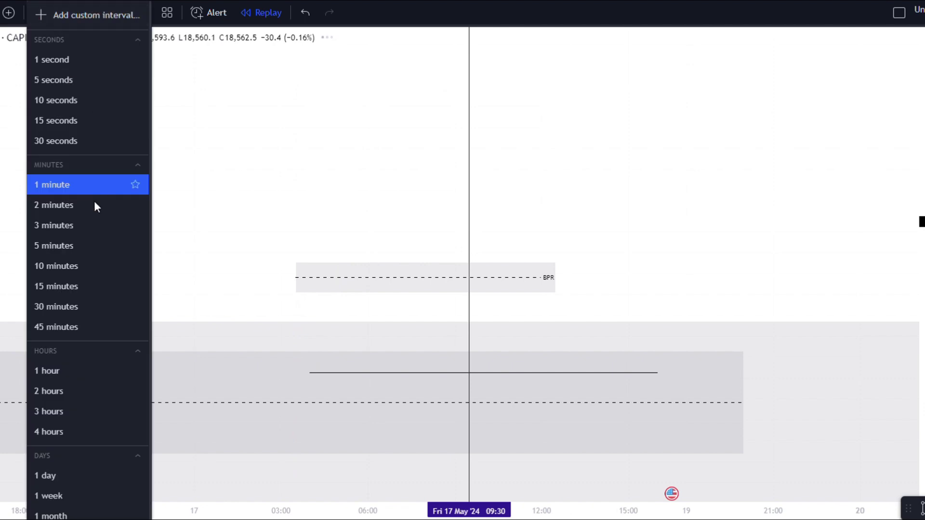
left_click(661, 213)
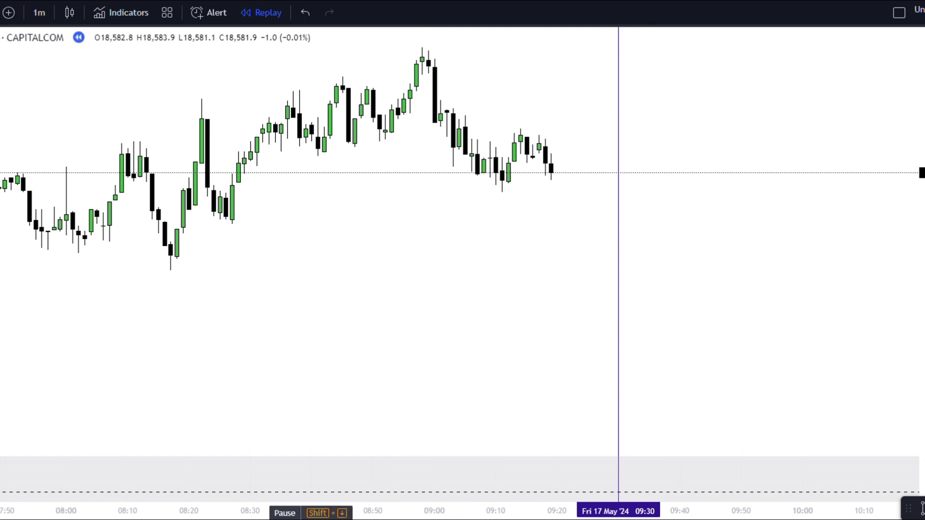
- Advance the replay past the 09:30 vertical line until price trades inside the BPR rectangle, at about 09:52
key("shift+Down")
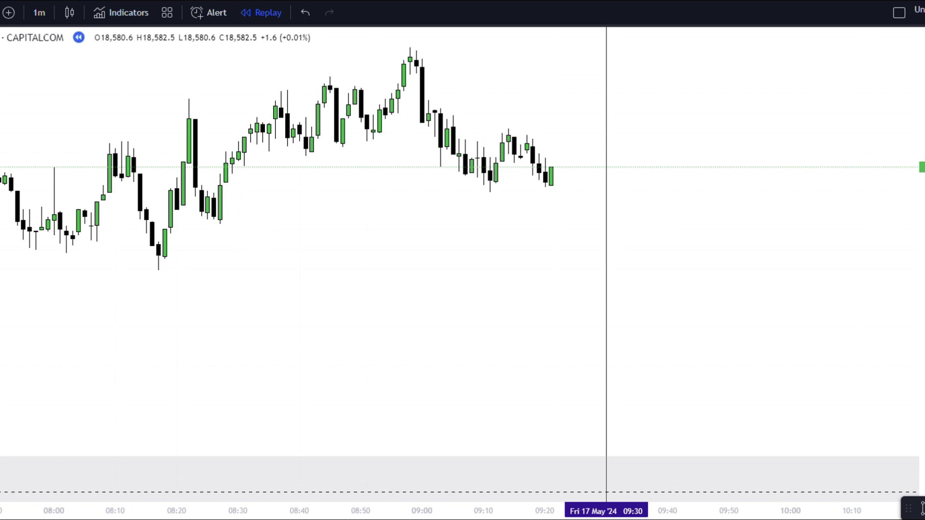
key("shift+Right")
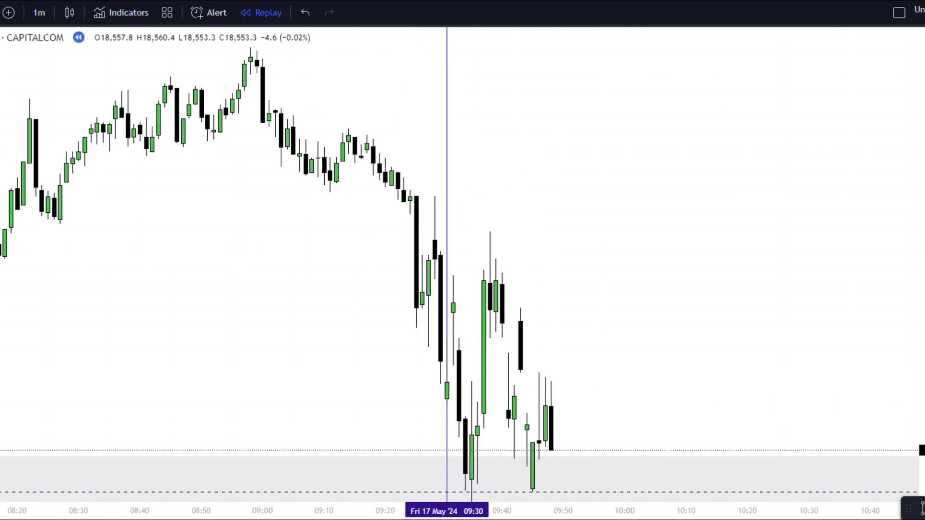
mouse_move(457, 474)
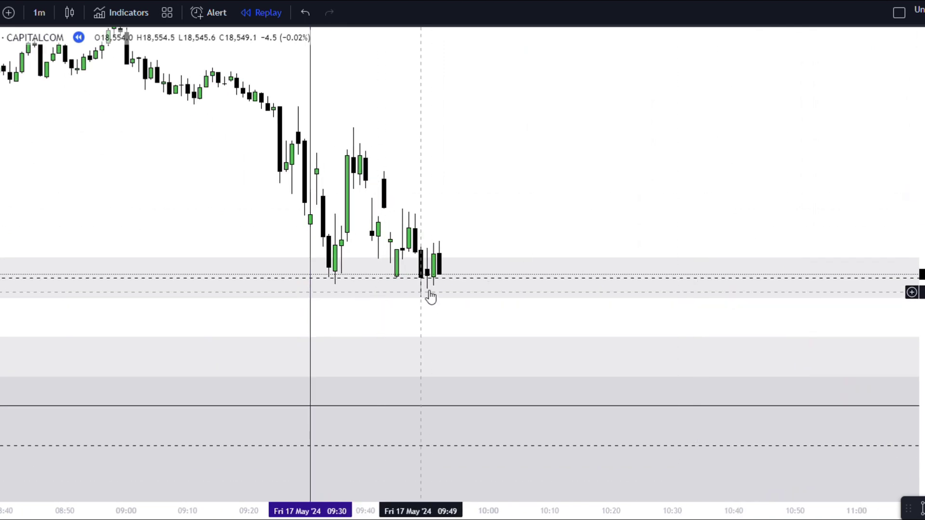
- Shorten the BPR rectangle so that it ends at about 10:16, shortly after the latest candles
left_click_drag(571, 182, 687, 196)
scroll(506, 339, "down", 3)
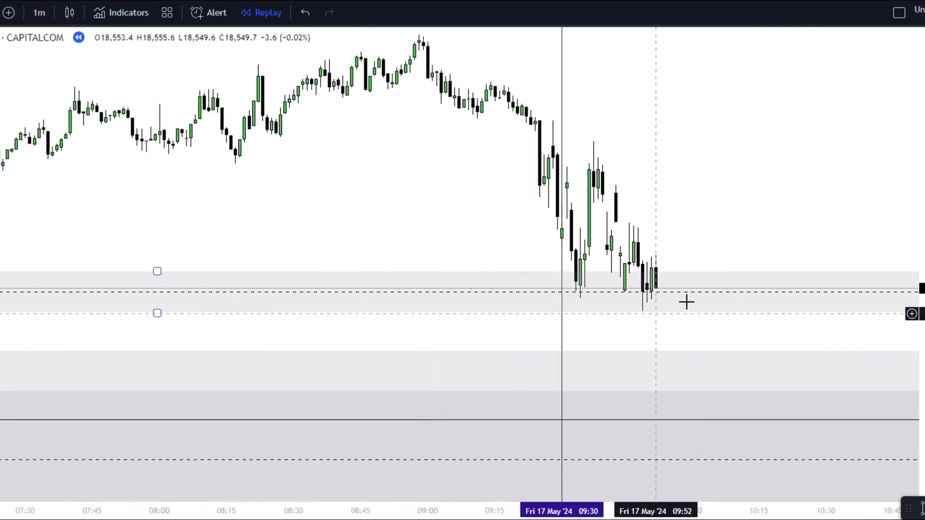
scroll(657, 308, "up", 3)
left_click_drag(619, 204, 918, 267)
scroll(837, 268, "up", 1)
left_click_drag(837, 268, 234, 261)
scroll(280, 290, "down", 5)
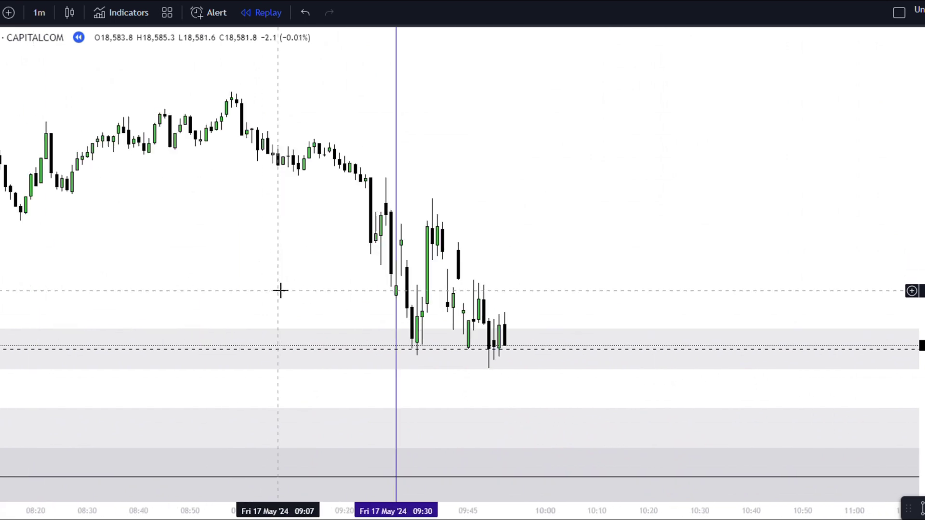
scroll(280, 290, "down", 4)
left_click_drag(651, 207, 310, 188)
left_click(844, 332)
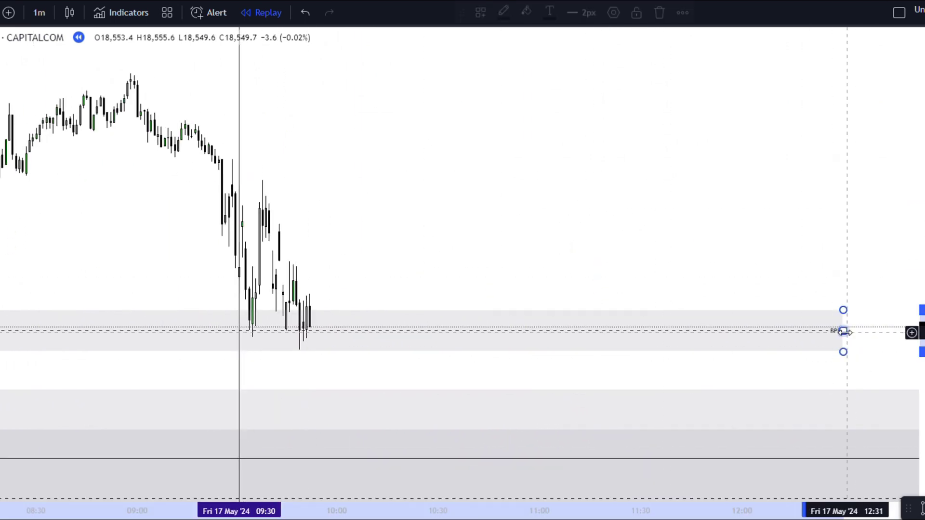
left_click_drag(843, 331, 390, 331)
scroll(801, 337, "up", 5)
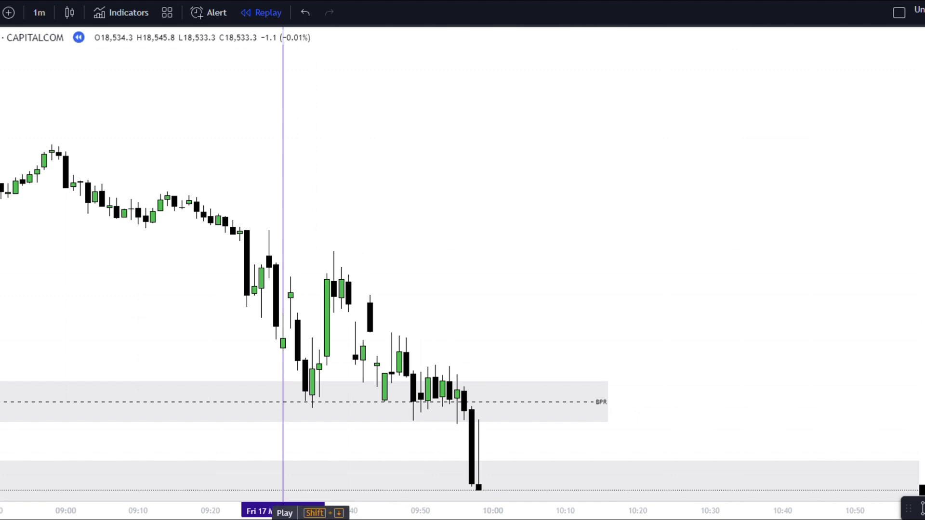
- Draw a short horizontal line at the 09:49 candle's low, ending at the 09:55 candle
left_click_drag(560, 266, 721, 226)
scroll(621, 310, "up", 2)
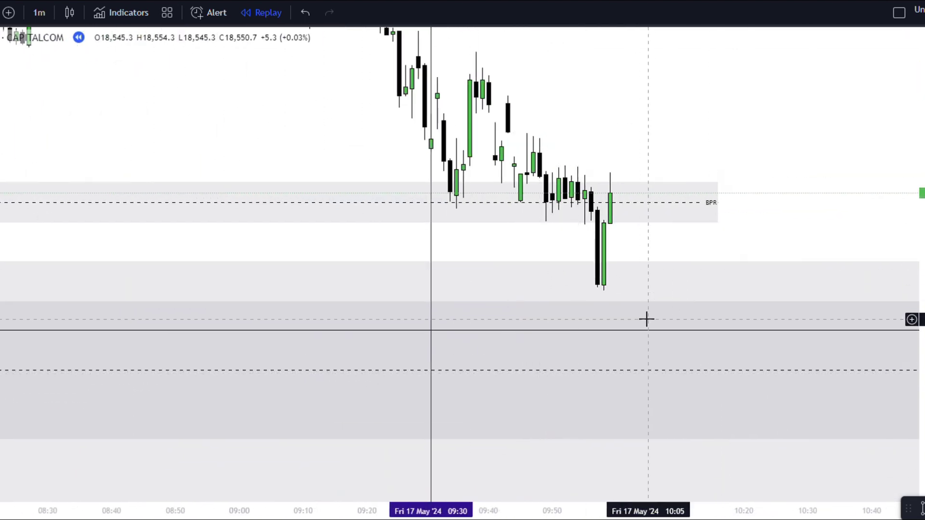
scroll(647, 319, "up", 3)
left_click_drag(629, 128, 720, 232)
scroll(720, 232, "up", 3)
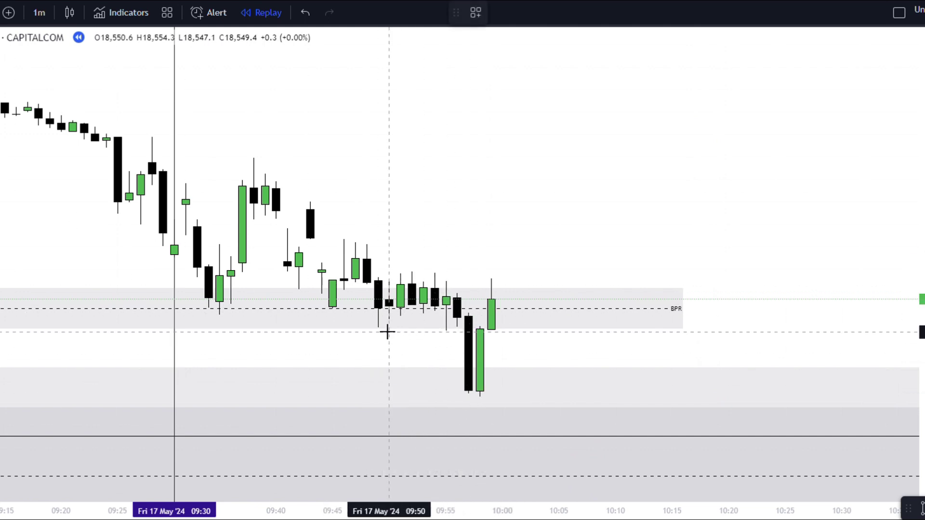
left_click(481, 337)
left_click(484, 333)
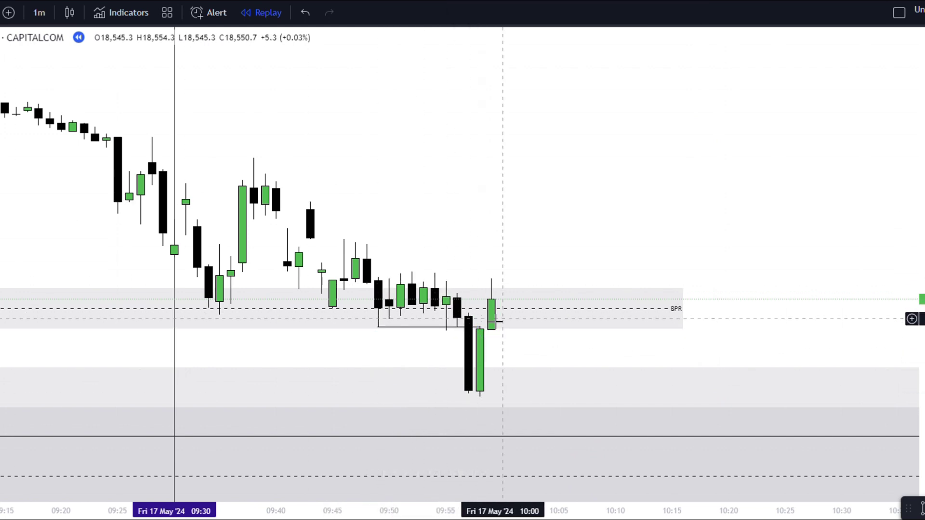
left_click(480, 328)
left_click_drag(480, 328, 446, 328)
left_click(467, 332)
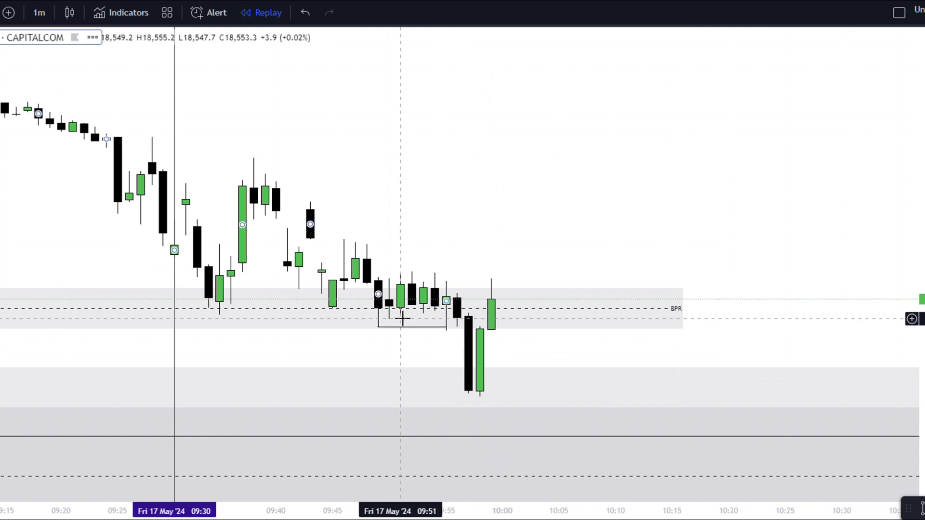
- Draw a short horizontal line at the 09:55 candle's high, extending to 10:01
scroll(523, 298, "up", 1)
left_click_drag(919, 359, 919, 205)
left_click(372, 207)
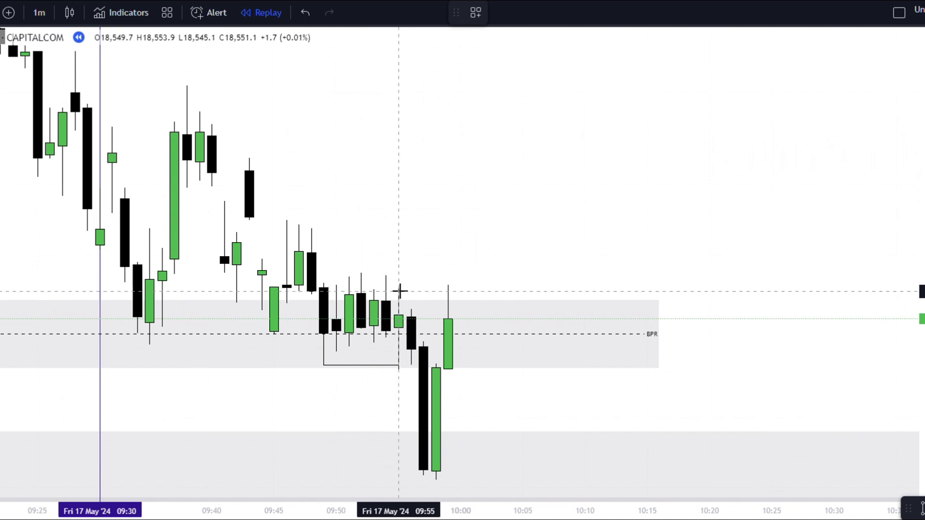
left_click(399, 286)
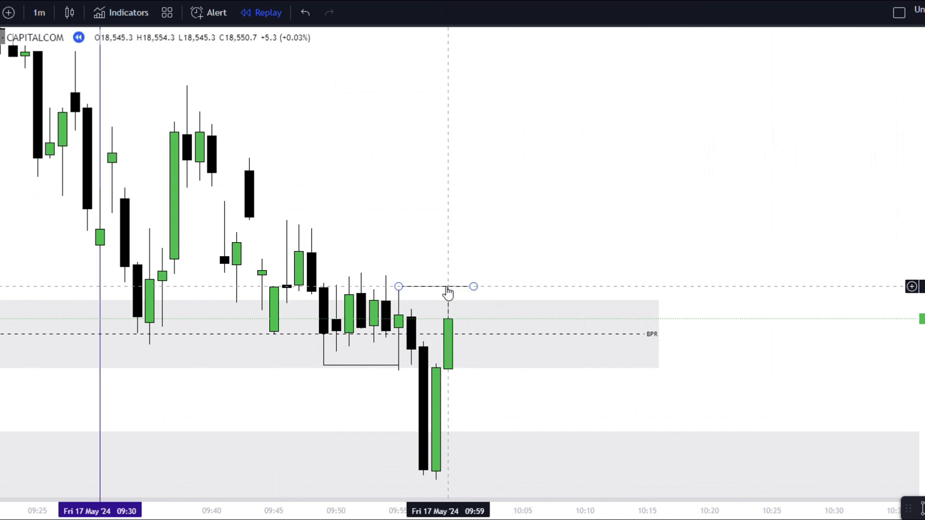
mouse_move(448, 287)
left_mouse_down()
mouse_move(438, 289)
mouse_move(446, 289)
left_mouse_up()
left_click(452, 254)
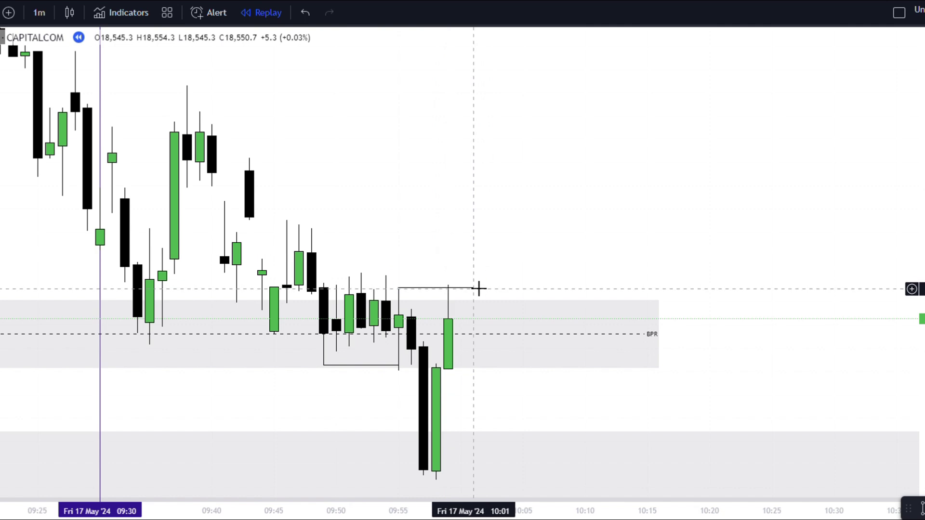
- Change the short line above the BPR rectangle to a dashed line
left_click(475, 288)
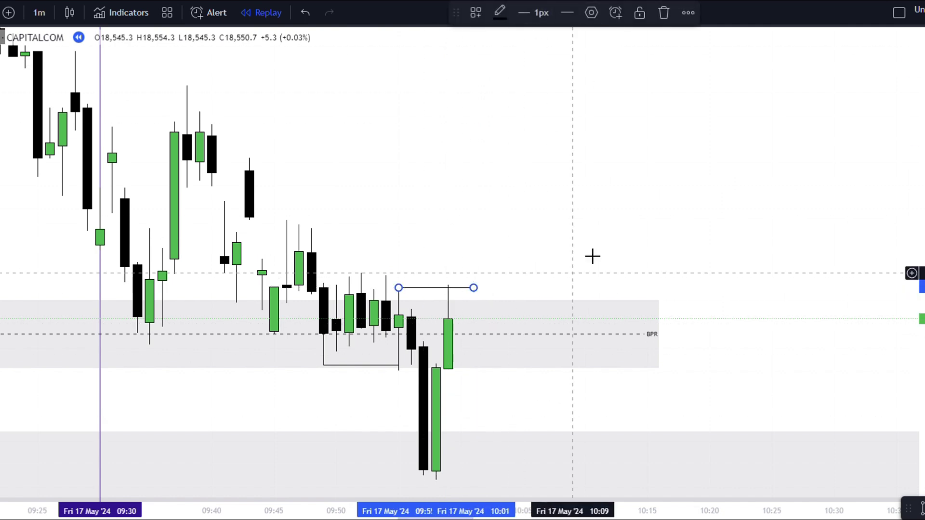
left_click(568, 13)
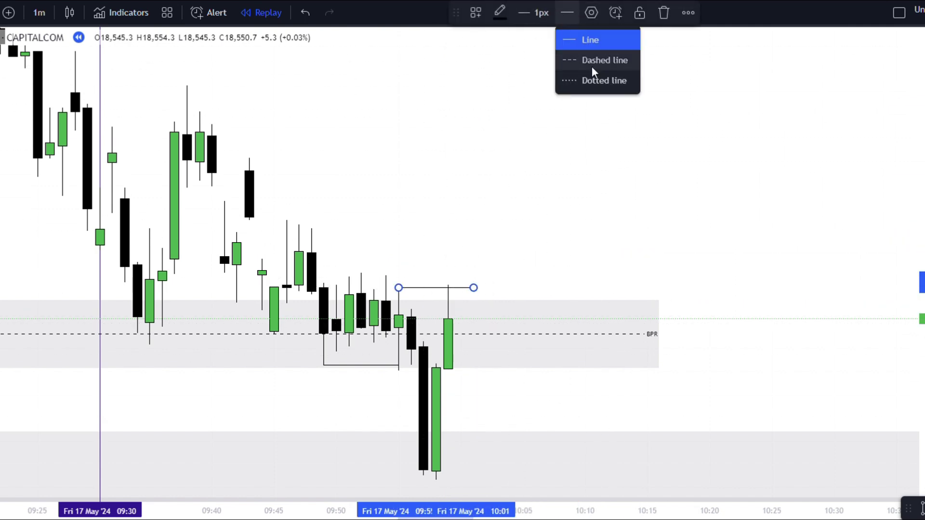
left_click(594, 73)
left_click_drag(568, 259, 453, 134)
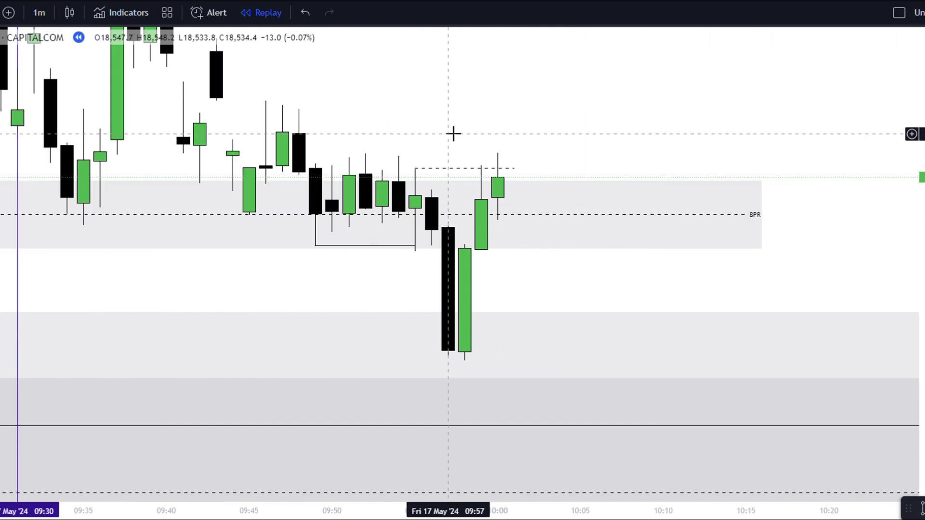
- Shorten the BPR rectangle so that it ends at about 09:44, before the latest consolidation
left_click_drag(566, 132, 397, 165)
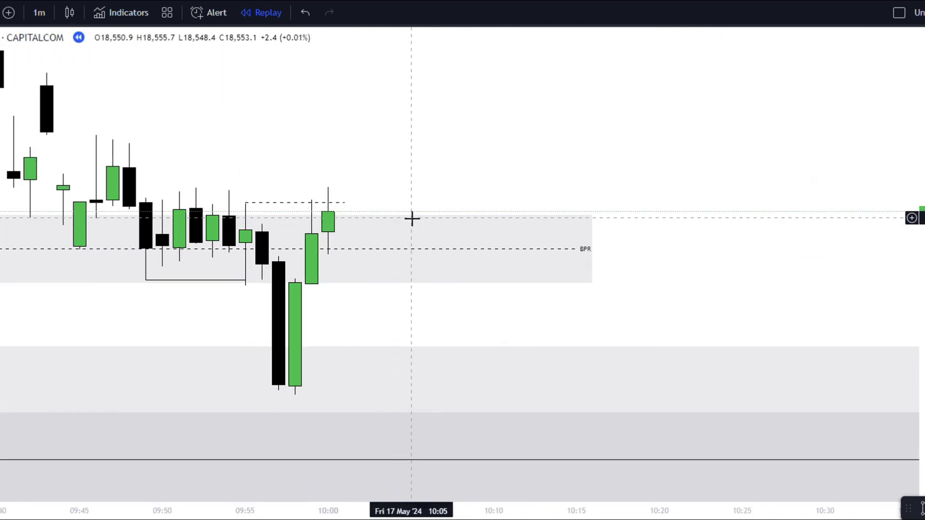
left_click(586, 255)
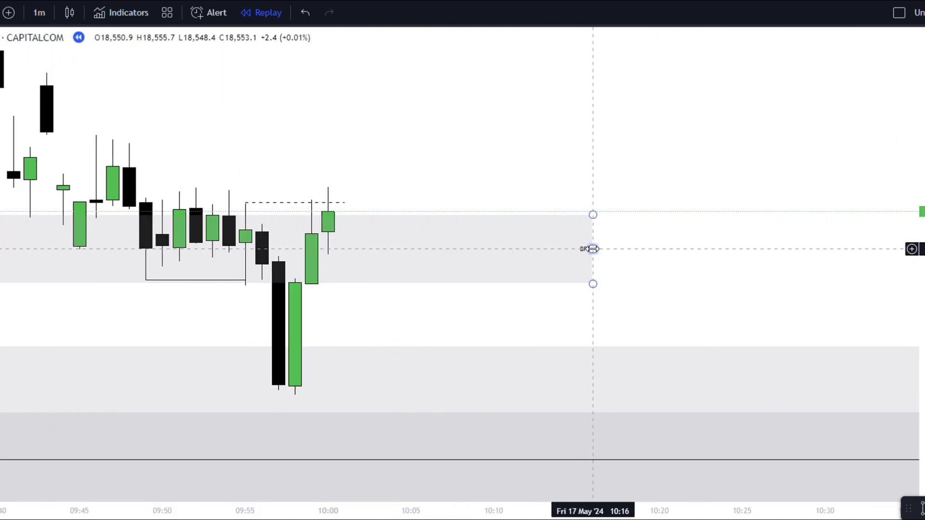
left_click_drag(593, 249, 62, 249)
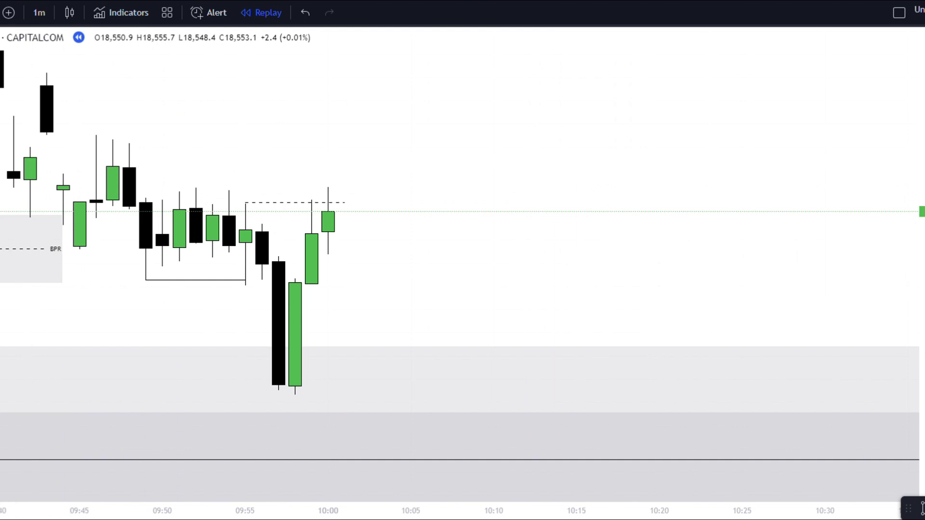
- Draw a rectangle over the 09:54 candle's body extending to 10:04 and label it BB
mouse_move(229, 218)
left_mouse_down()
mouse_move(405, 256)
mouse_move(395, 256)
left_mouse_up()
double_click(398, 245)
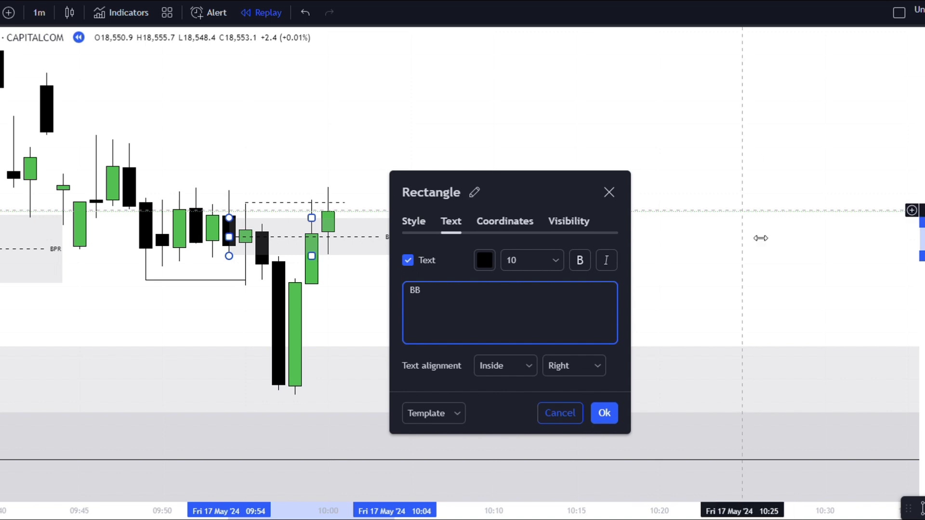
left_click(604, 413)
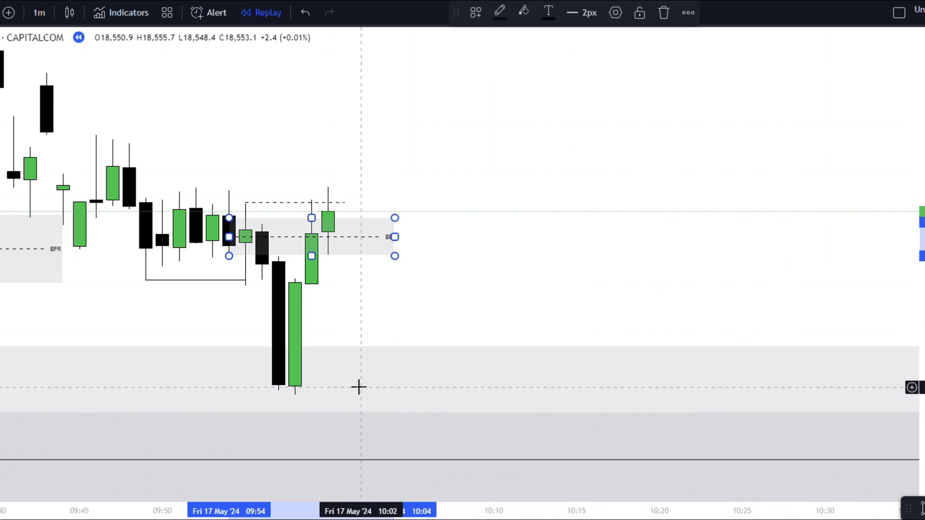
left_click(375, 265)
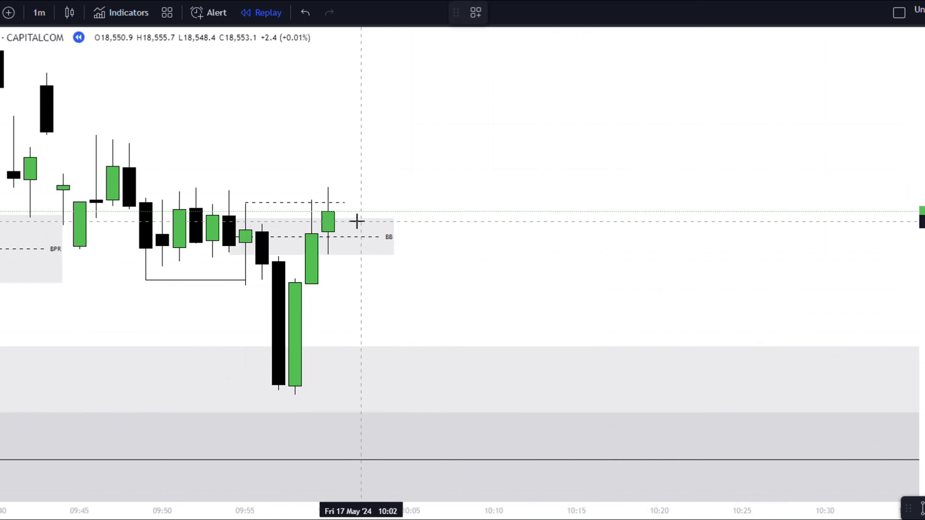
- Place a long position at 10:01 on the BB rectangle's upper edge, with the stop 19.1 points below and the target 38.2 points above
left_click(350, 220)
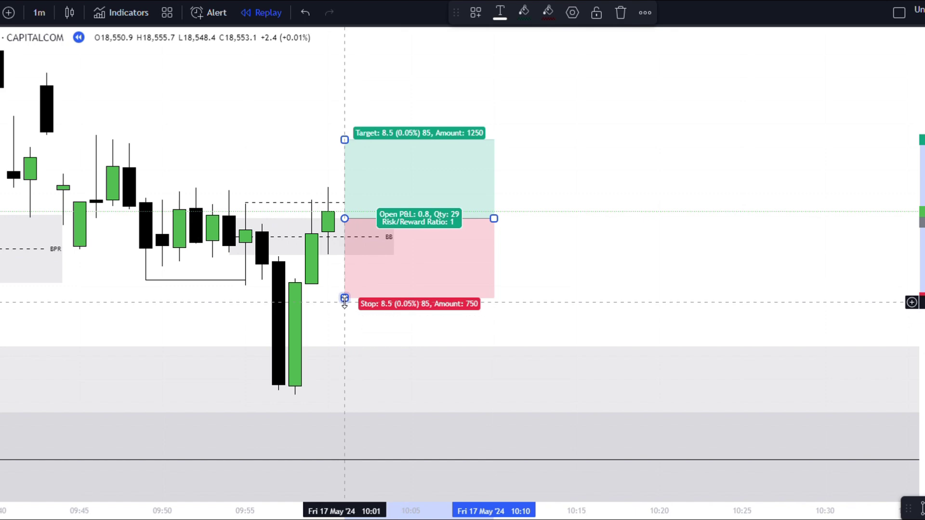
left_click_drag(344, 298, 347, 396)
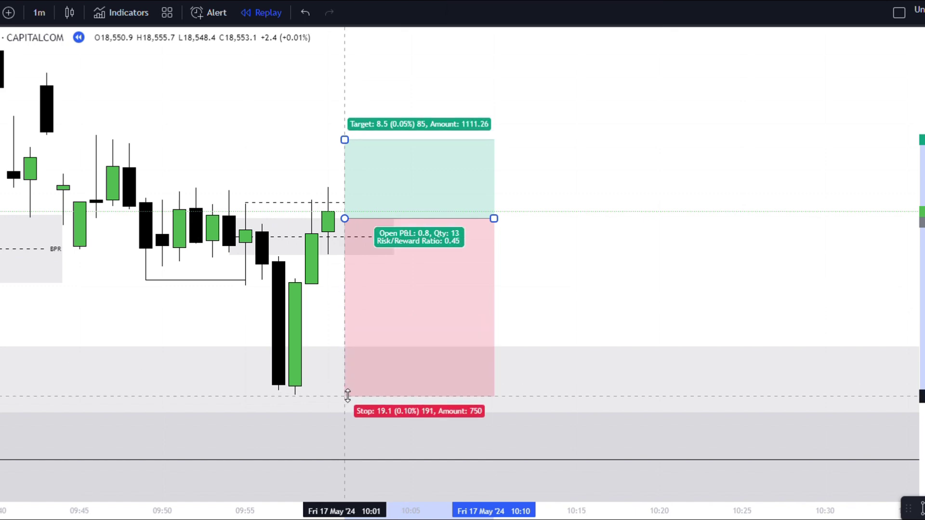
left_click_drag(592, 267, 609, 490)
scroll(609, 491, "down", 8)
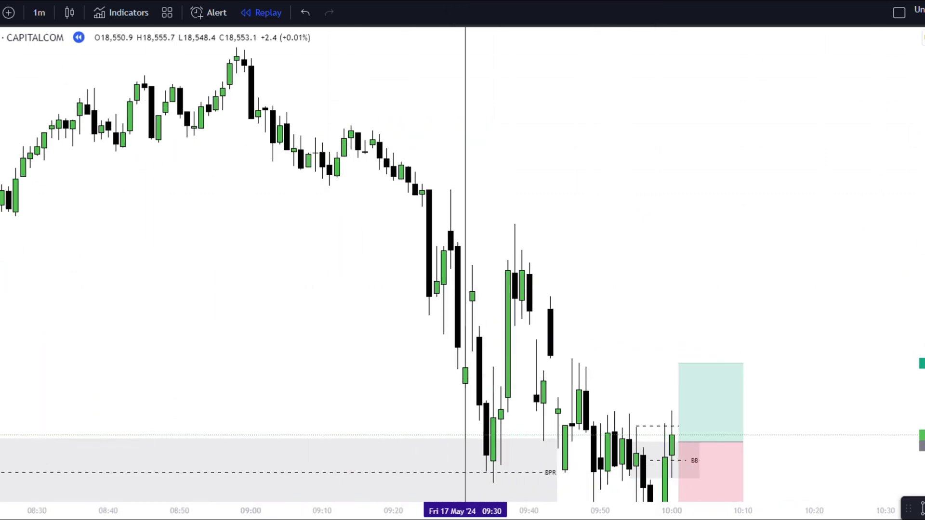
left_click_drag(827, 294, 562, 212)
left_click_drag(414, 250, 478, 59)
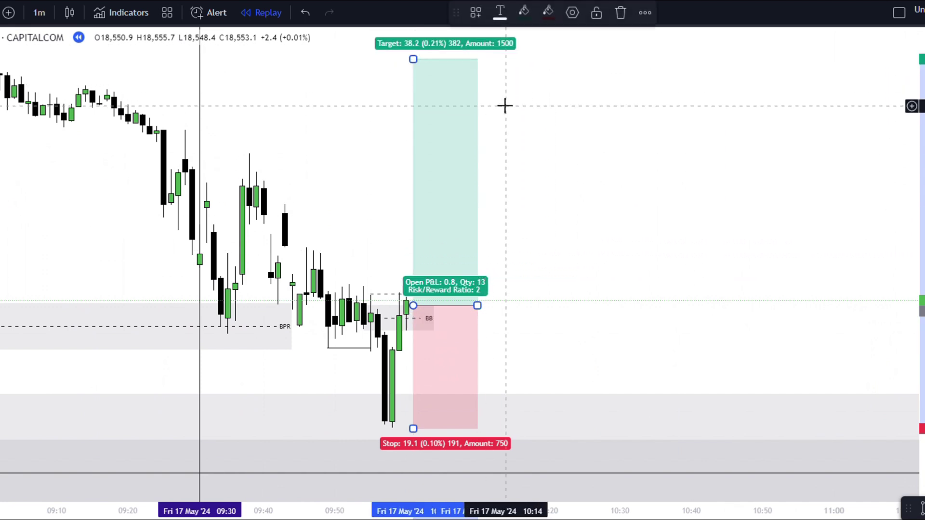
- Extend the long position's time span to about 10:16 and advance the replay to the 10:19 candle
left_click_drag(570, 171, 572, 195)
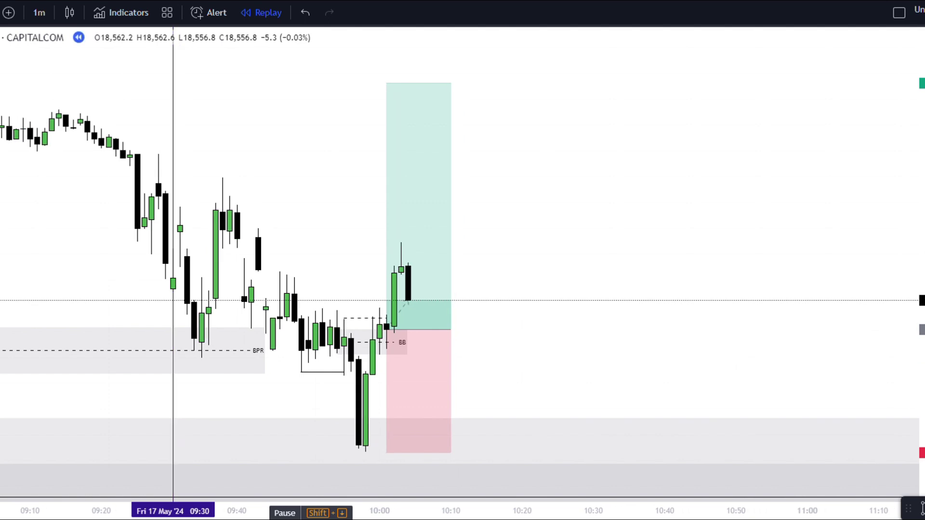
left_click_drag(437, 330, 479, 331)
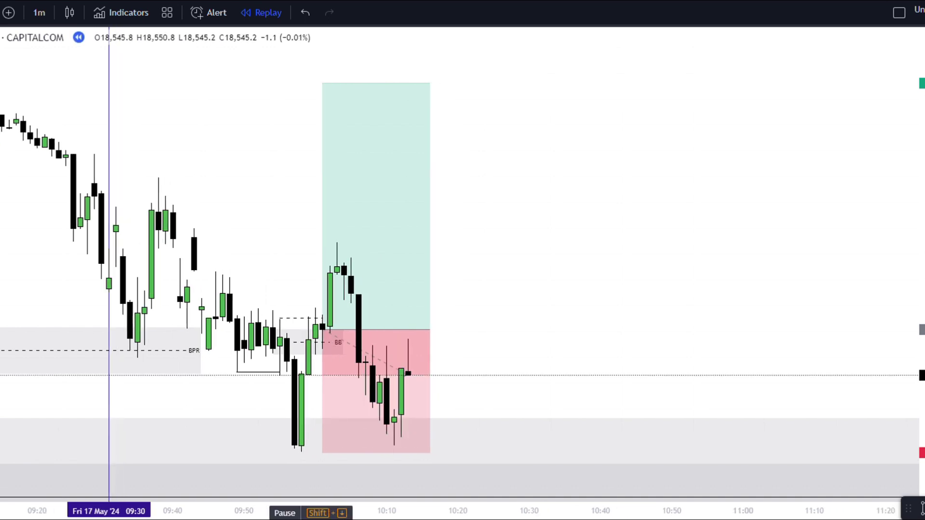
left_click(378, 435)
left_click(288, 455)
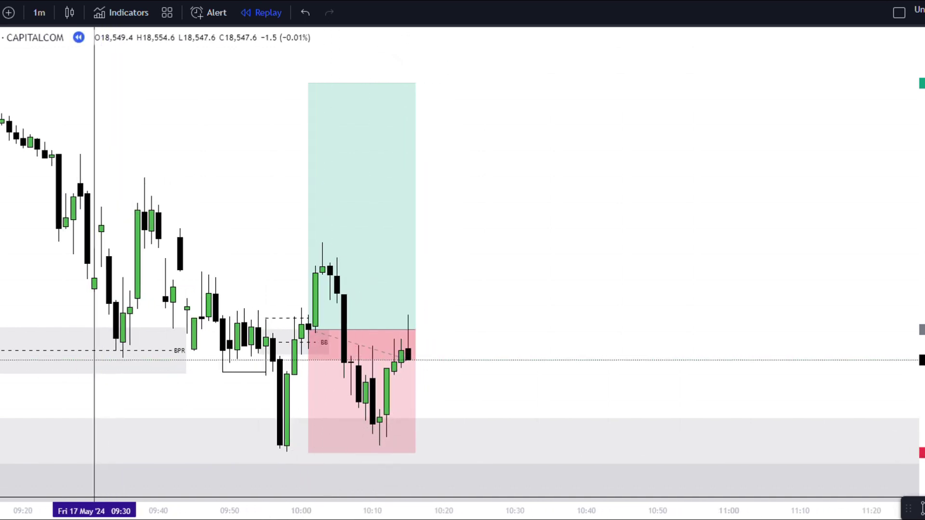
left_click(325, 440)
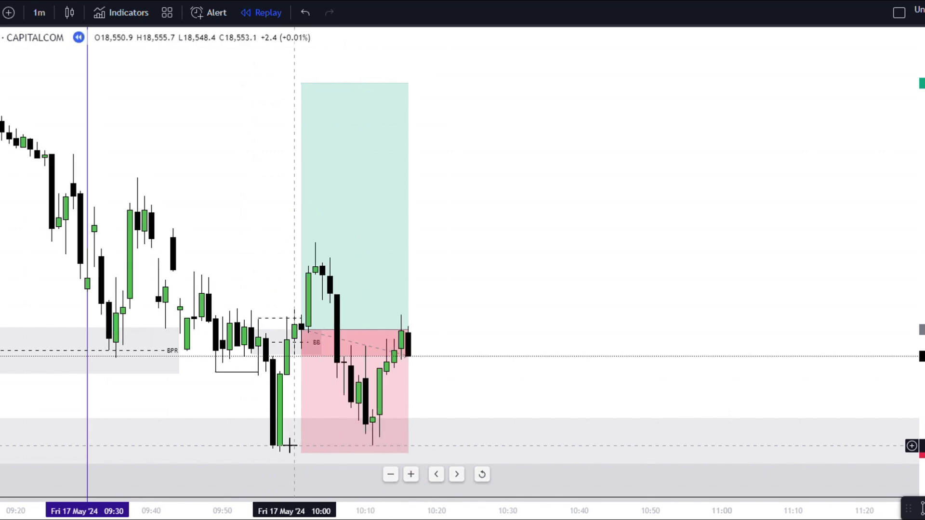
key("shift+Right")
key("shift+Right")
key("shift+Right")
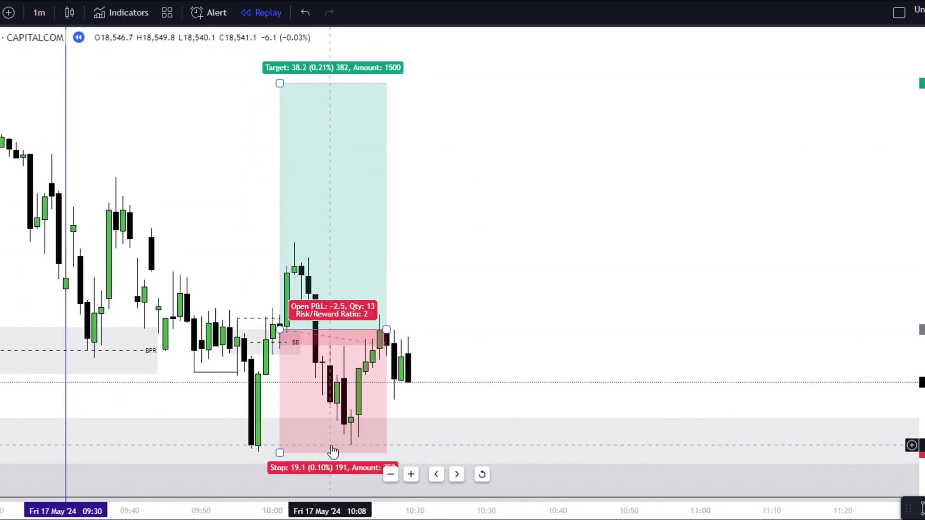
- Continue the replay to about 10:54 and extend the long position so that it ends at 11:14
left_click(387, 332)
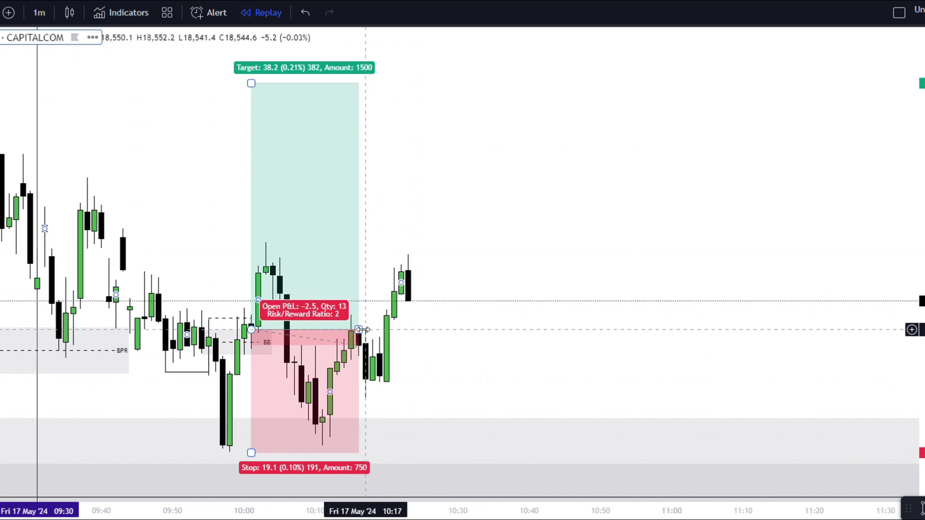
left_click_drag(363, 330, 461, 330)
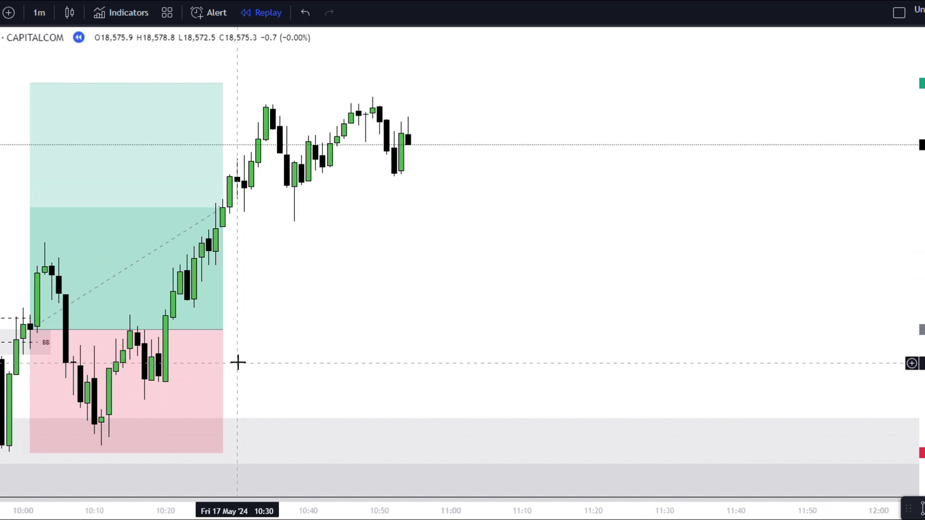
left_click(223, 330)
left_click_drag(223, 330, 555, 372)
scroll(578, 385, "down", 4)
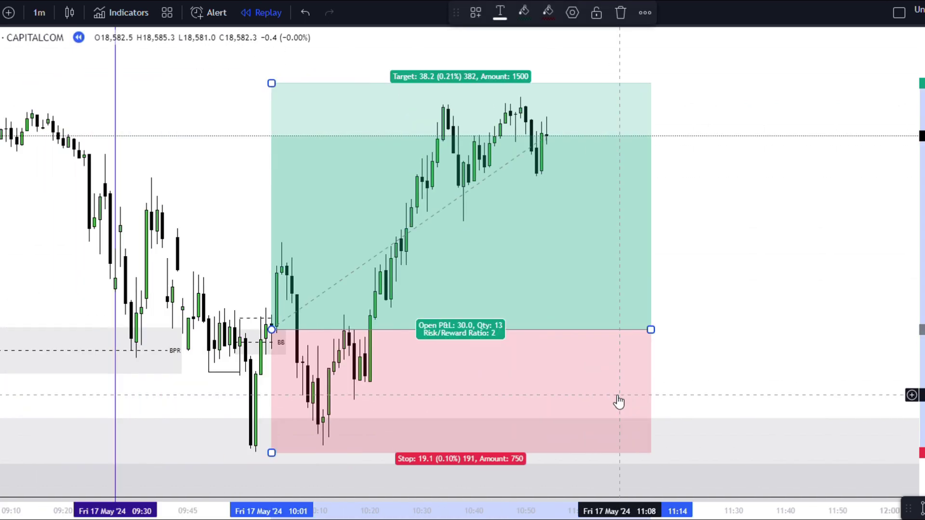